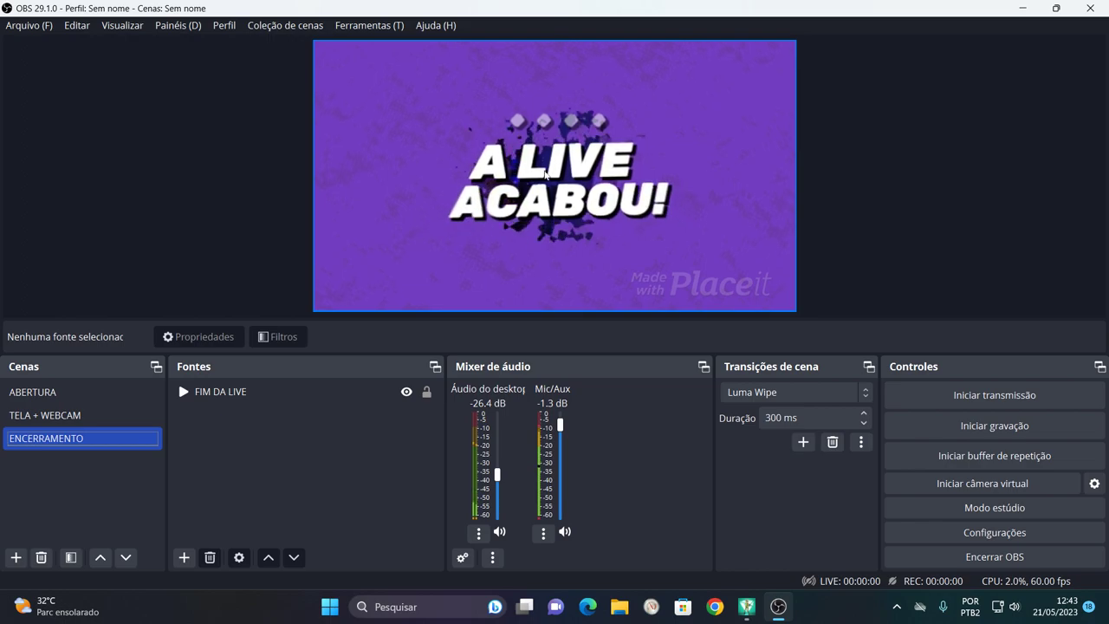
- Select the TELA + WEBCAM scene, switch to Chrome and open the OBS Forums page for the Source Record plugin
{"action": "left_click", "coordinate": [98, 412]}
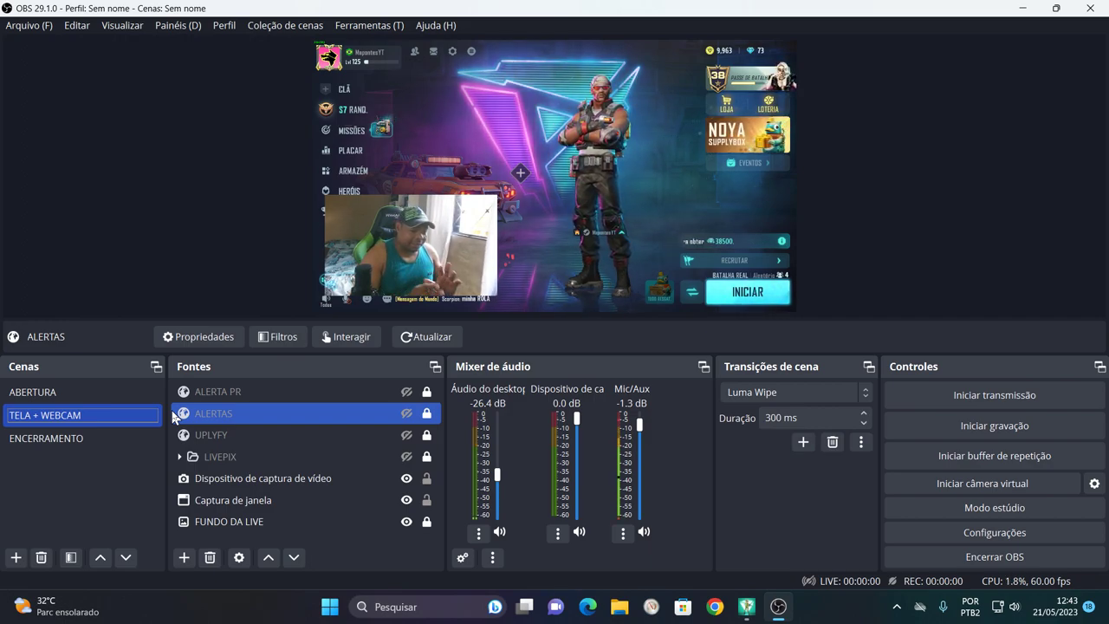
{"action": "left_click", "coordinate": [715, 606]}
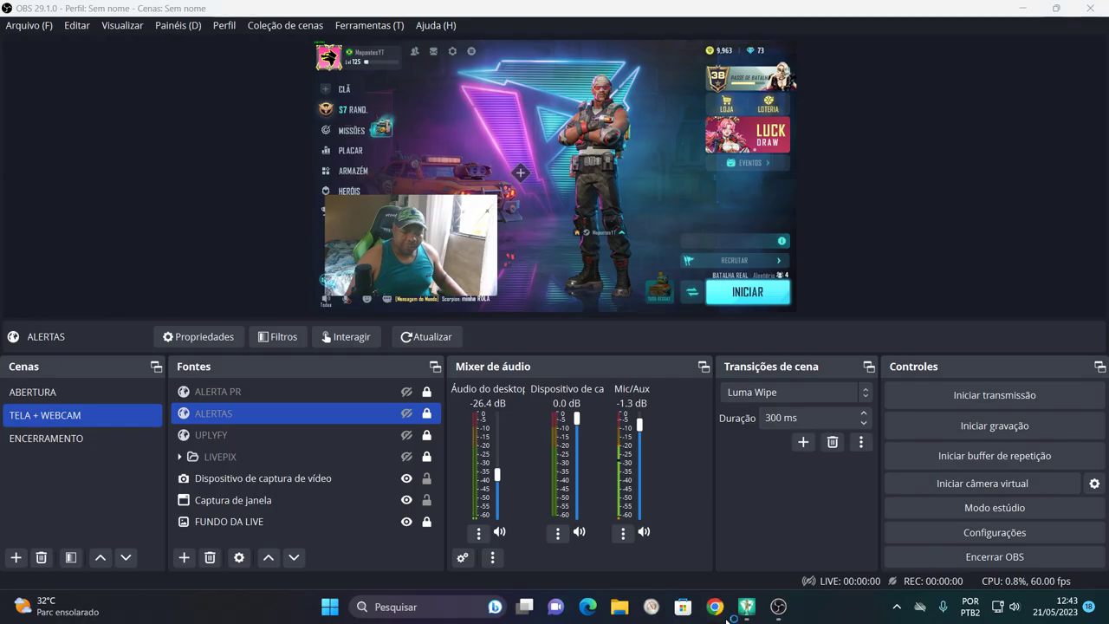
{"action": "left_click", "coordinate": [191, 40]}
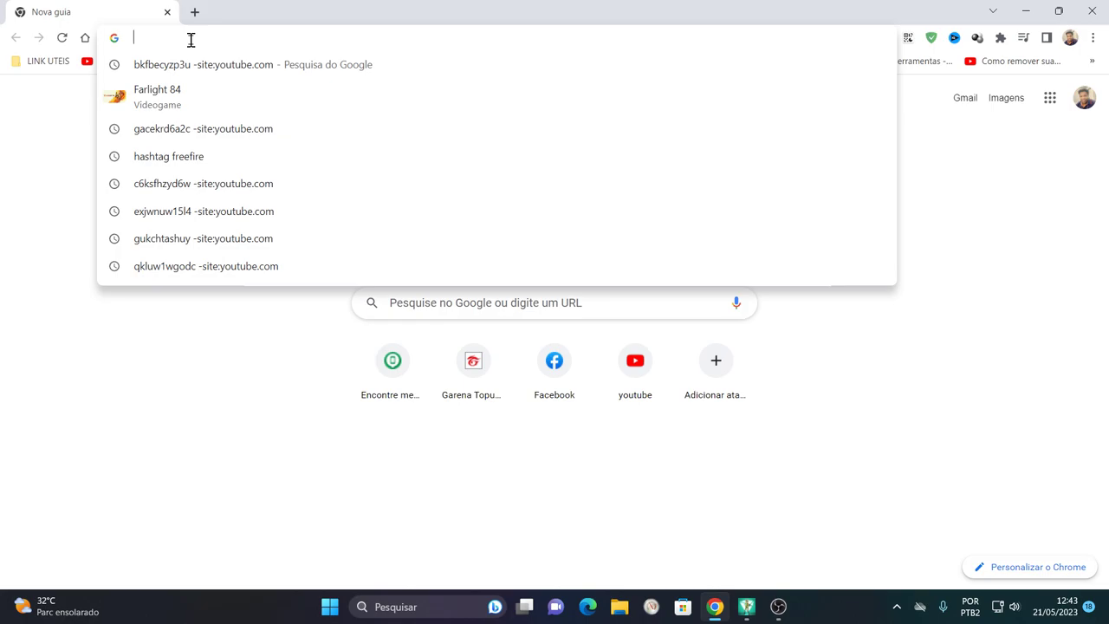
{"action": "type", "text": "SOURCE RECOR"}
{"action": "key", "text": "Return"}
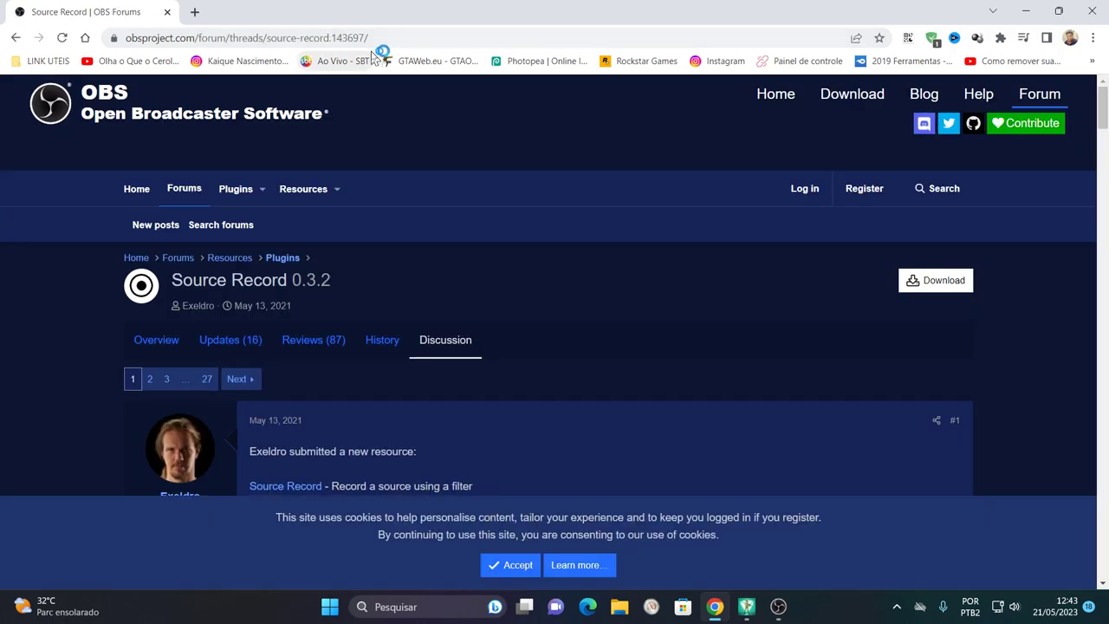
- Check the Source Record plugin's version number on its page and bring up its list of downloadable files
{"action": "scroll", "coordinate": [329, 199], "scroll_direction": "down", "scroll_amount": 1}
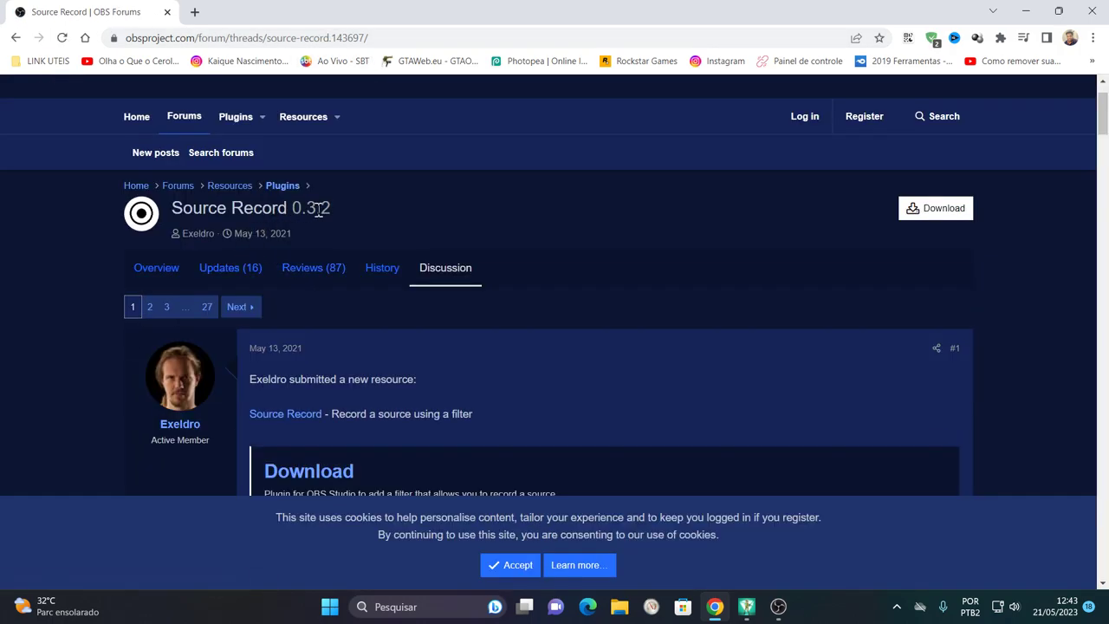
{"action": "left_click_drag", "start_coordinate": [290, 212], "coordinate": [351, 216]}
{"action": "left_click", "coordinate": [319, 224]}
{"action": "left_click", "coordinate": [936, 208]}
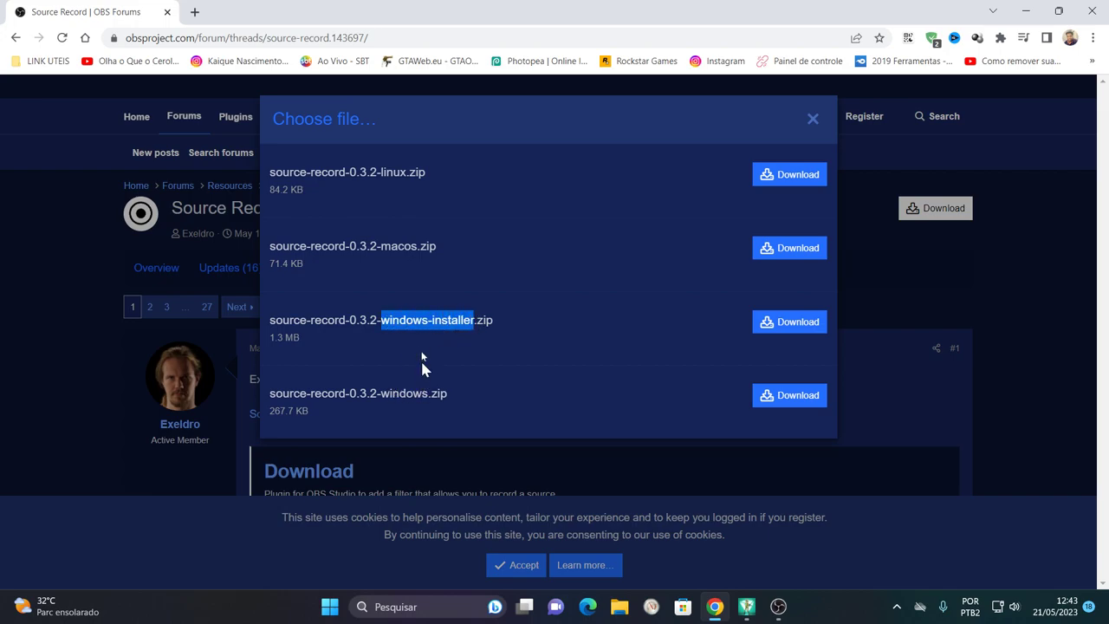
{"action": "left_click", "coordinate": [397, 322]}
{"action": "left_click", "coordinate": [786, 319]}
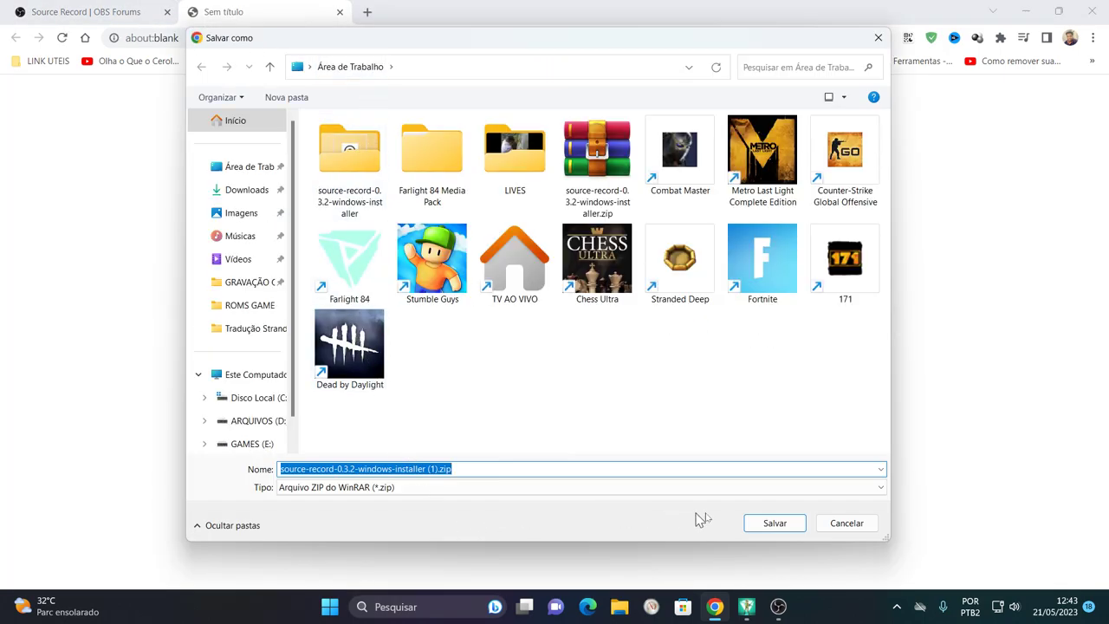
{"action": "left_click", "coordinate": [849, 526]}
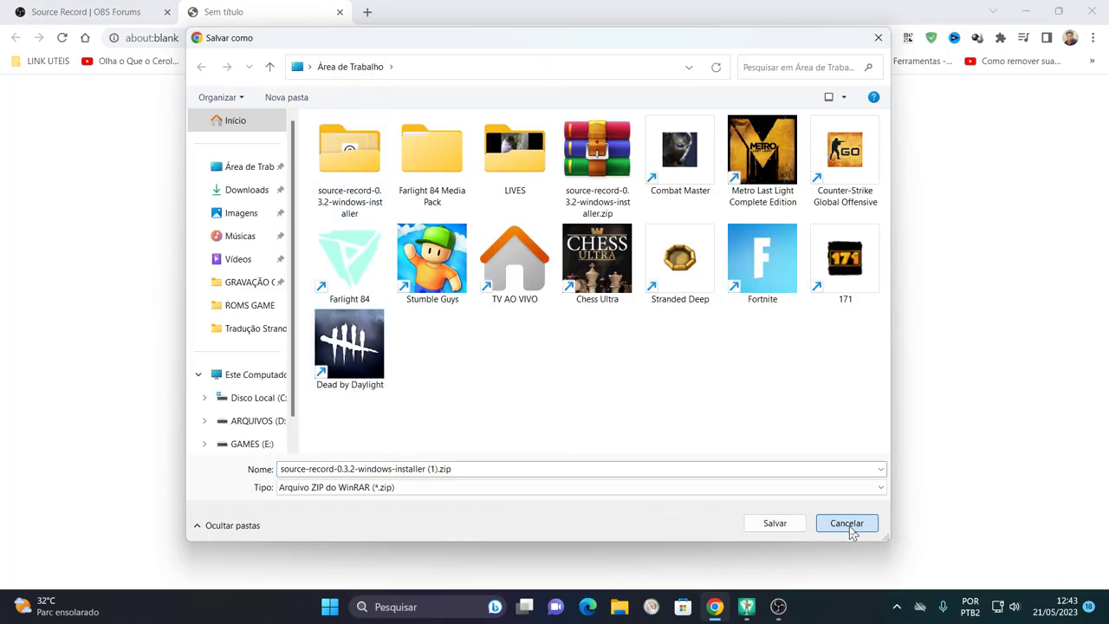
{"action": "left_click", "coordinate": [852, 533]}
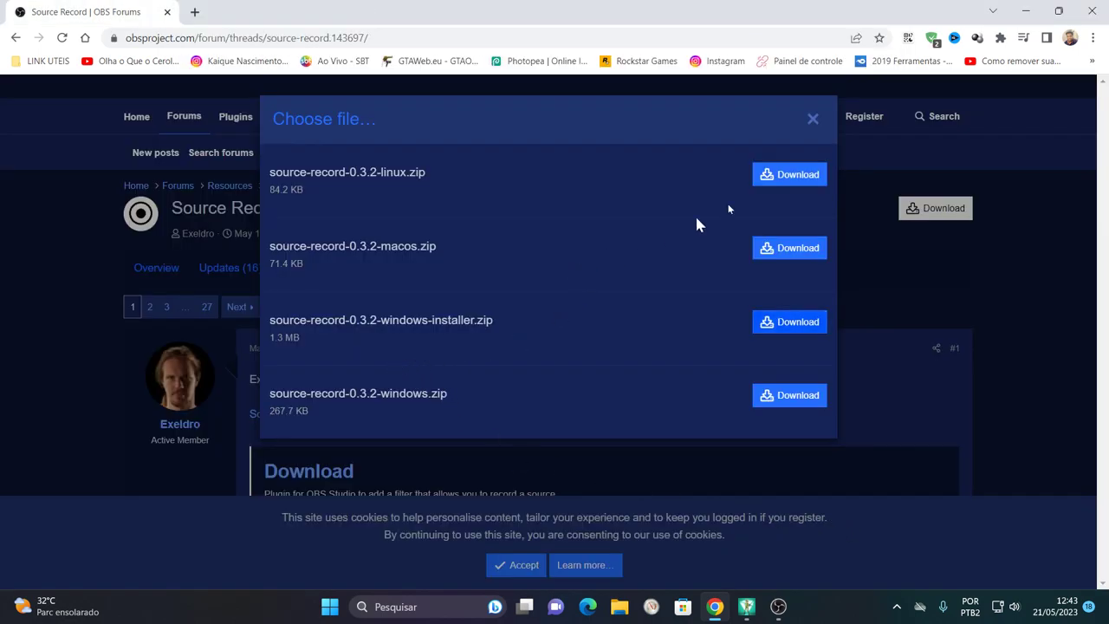
{"action": "left_click", "coordinate": [813, 120]}
{"action": "left_click", "coordinate": [168, 12]}
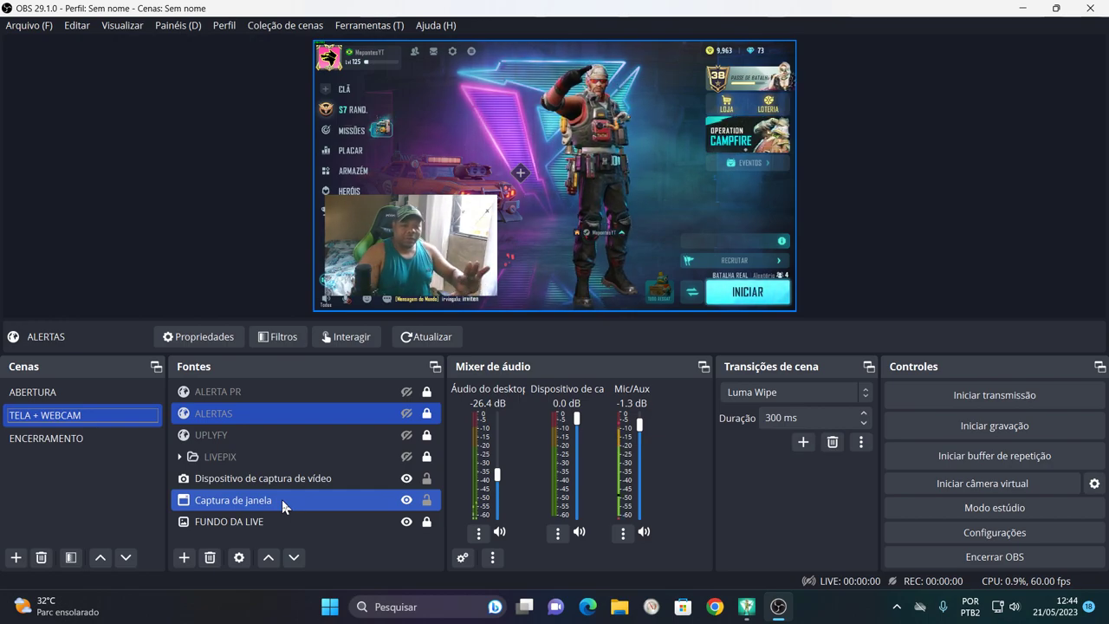
- Switch to File Explorer, look through the Área de Trabalho folder's contents and close the window
{"action": "left_click", "coordinate": [619, 606]}
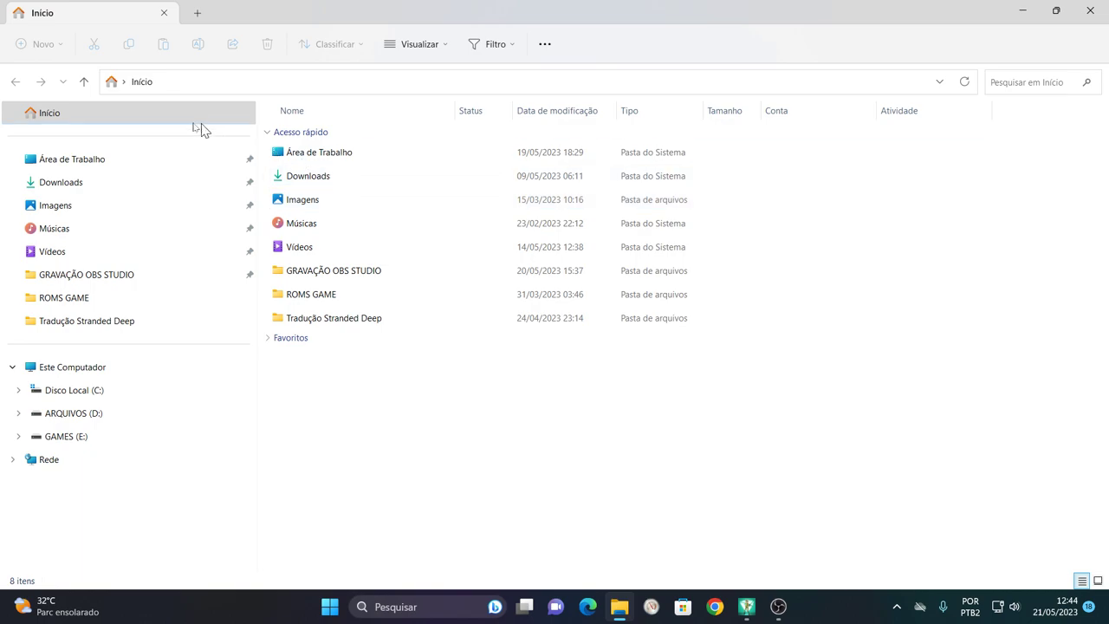
{"action": "left_click", "coordinate": [69, 158]}
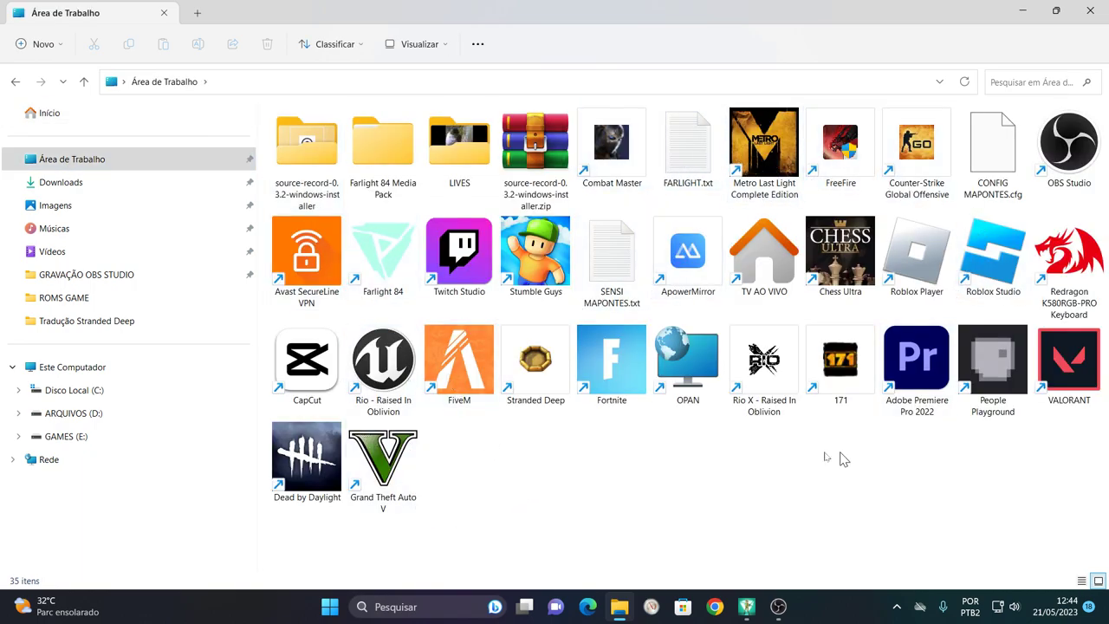
{"action": "left_click", "coordinate": [1092, 12]}
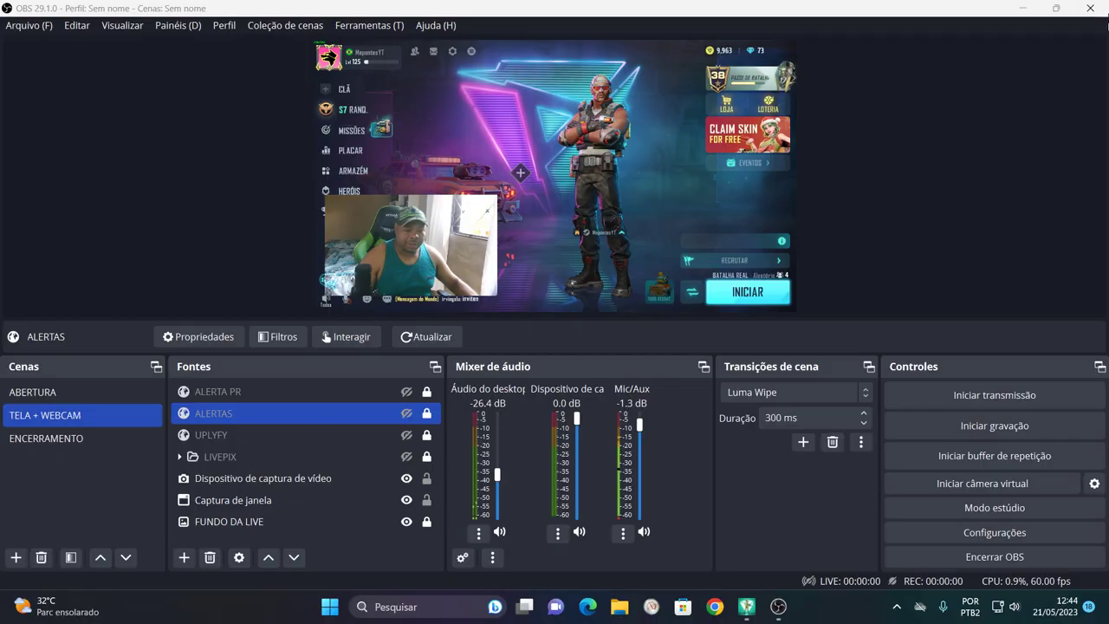
- Switch to Chrome and reopen the Source Record thread on the OBS Forums
{"action": "left_click", "coordinate": [715, 607]}
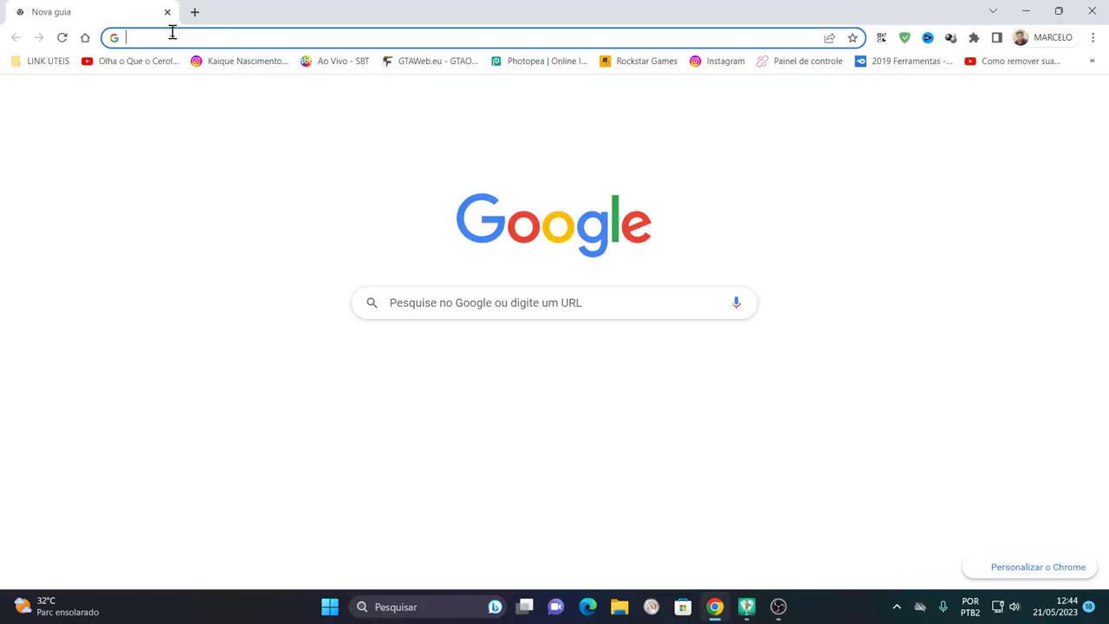
{"action": "type", "text": "SOURV"}
{"action": "key", "text": "BackSpace"}
{"action": "type", "text": "CE"}
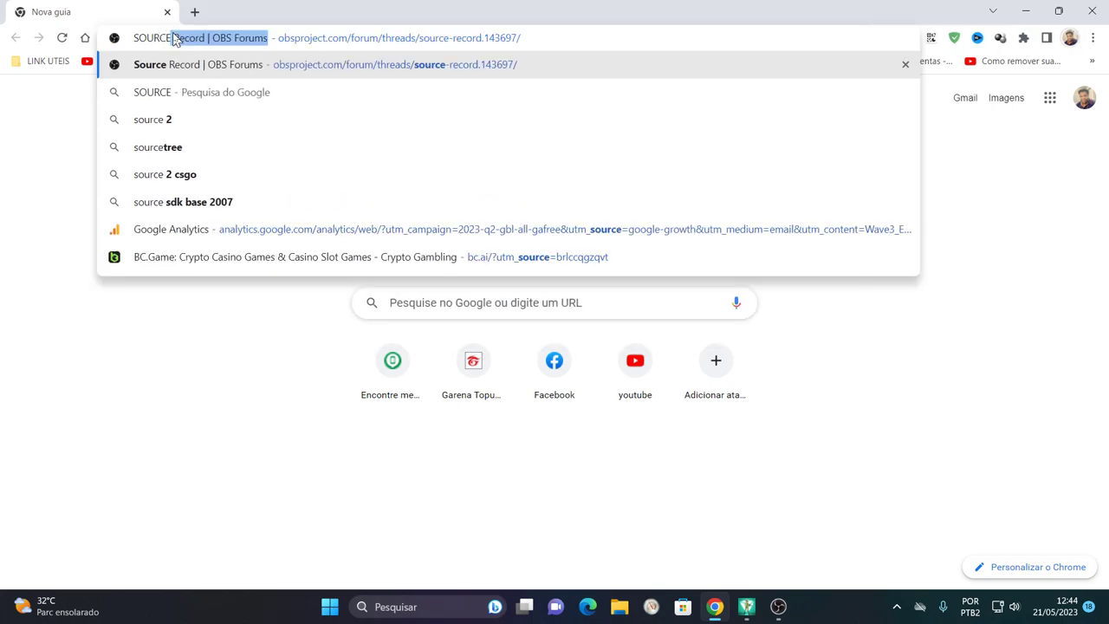
{"action": "key", "text": "Return"}
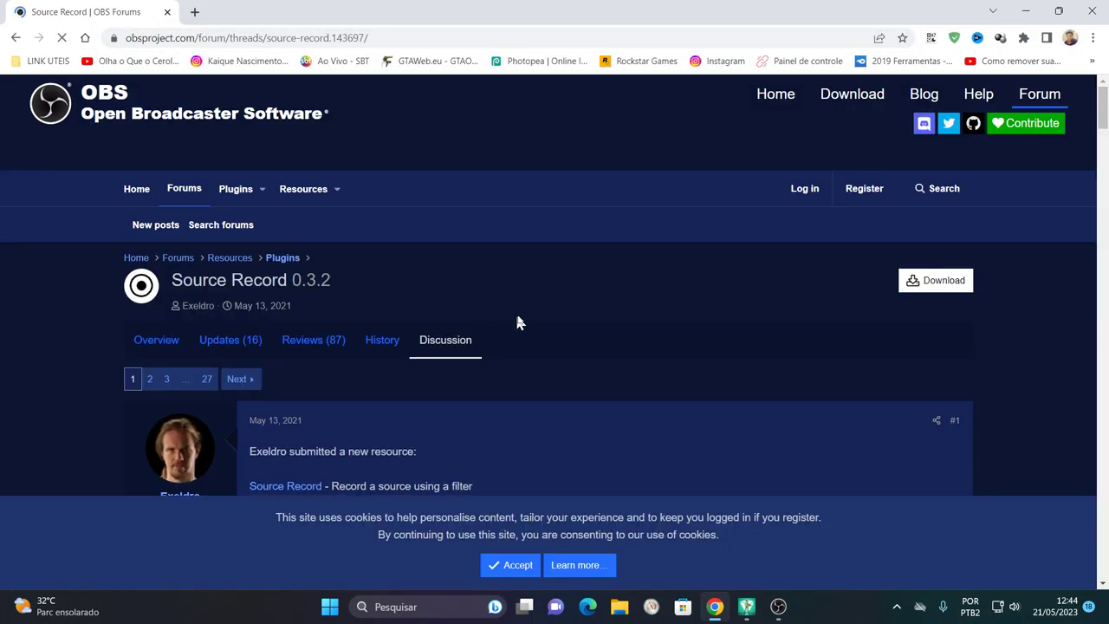
- Download source-record-0.3.2-windows-installer.zip from the plugin's file list and save it to the desktop
{"action": "left_click", "coordinate": [967, 288]}
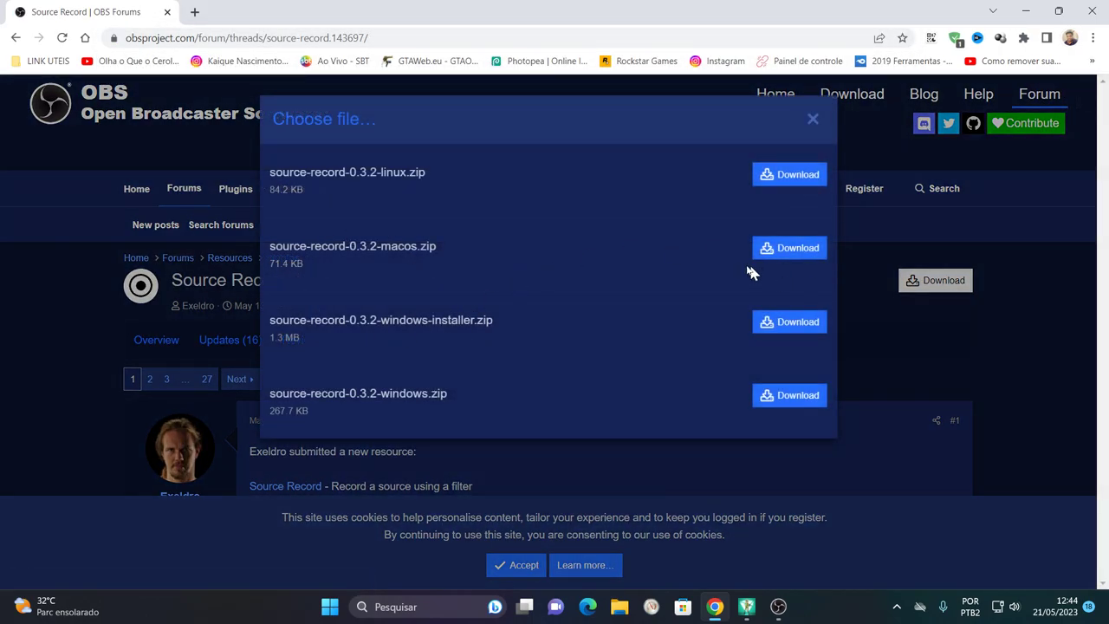
{"action": "left_click", "coordinate": [790, 329]}
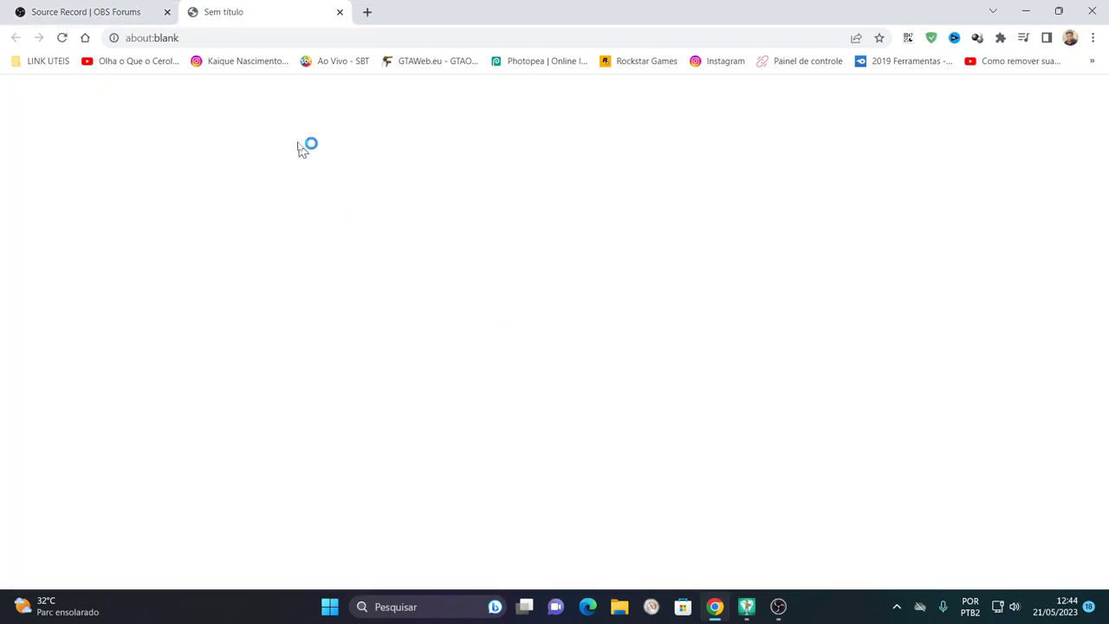
{"action": "left_click", "coordinate": [776, 525]}
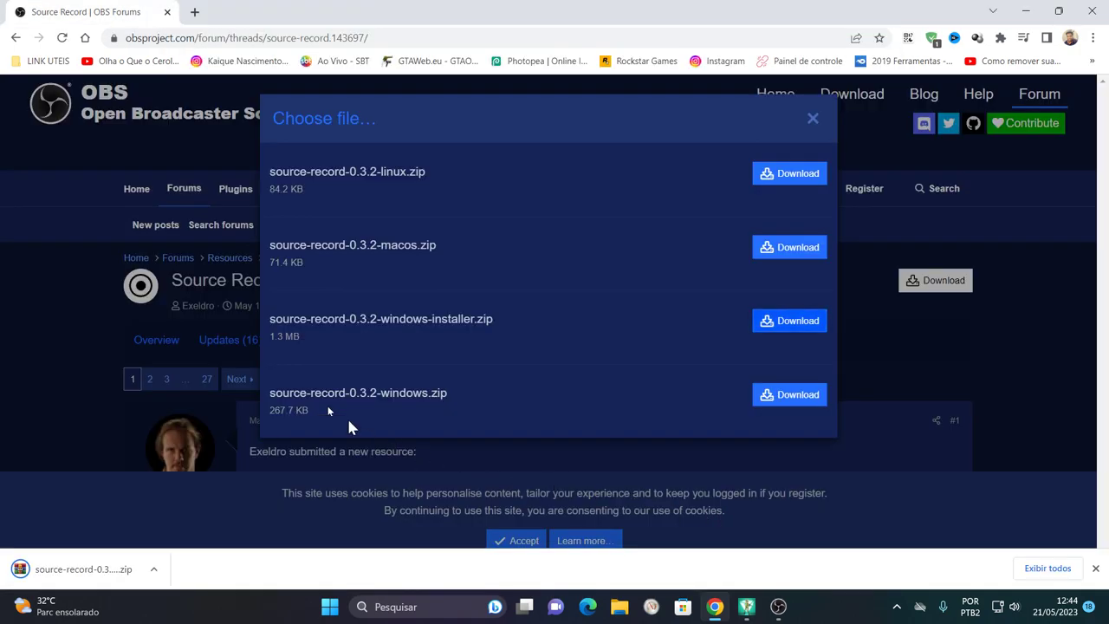
- Open the downloaded archive in WinRAR and extract it to the desktop folder source-record-0.3.2-windows-installer (1)
{"action": "left_click", "coordinate": [78, 569]}
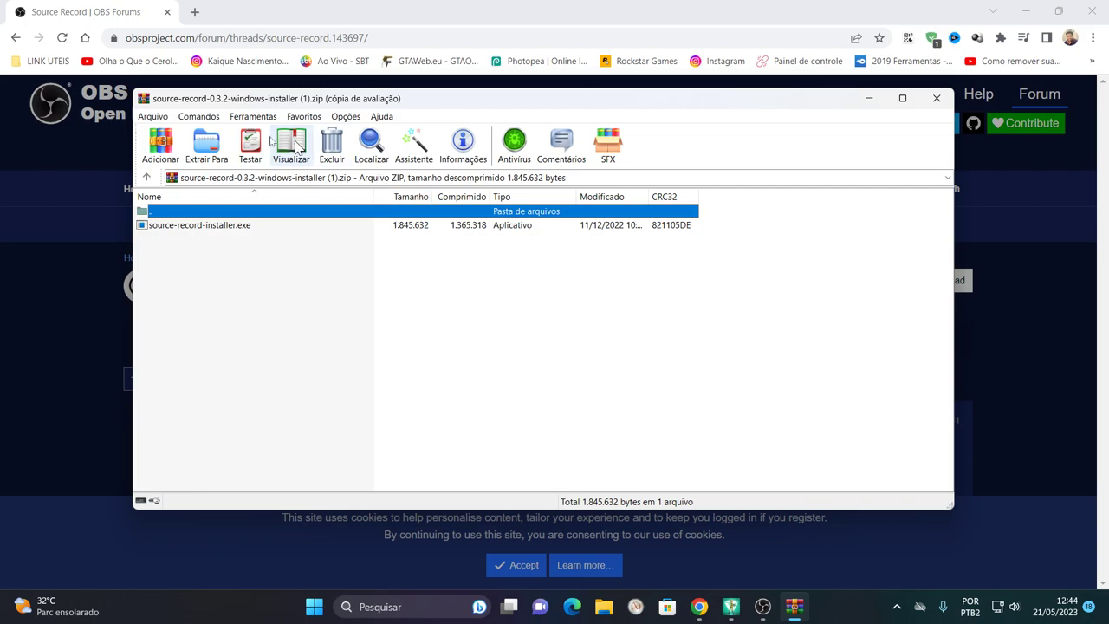
{"action": "left_click", "coordinate": [214, 150]}
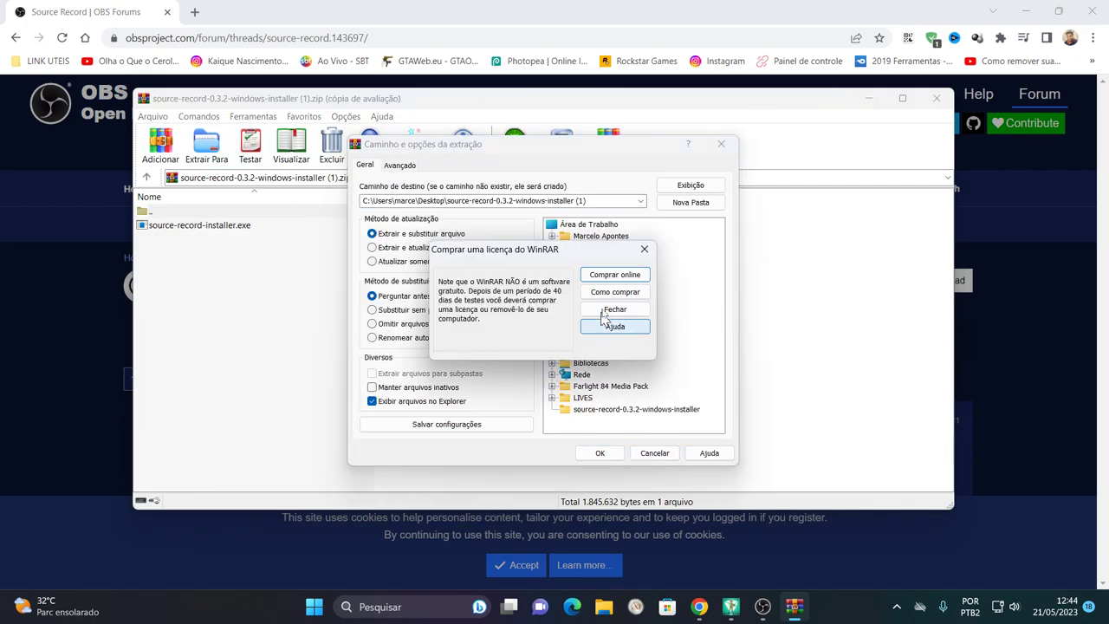
{"action": "left_click", "coordinate": [616, 312]}
{"action": "left_click", "coordinate": [598, 452]}
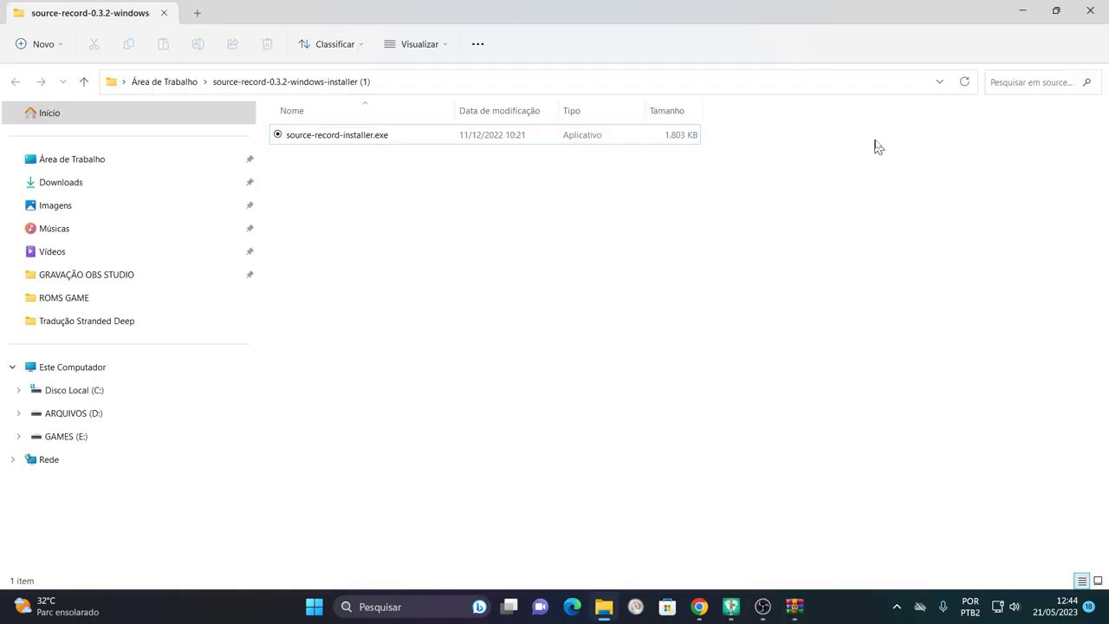
- Delete the duplicate extracted folder source-record-0.3.2-windows-installer (1) from the desktop
{"action": "left_click", "coordinate": [62, 161]}
{"action": "left_click", "coordinate": [321, 144]}
{"action": "key", "text": "Delete"}
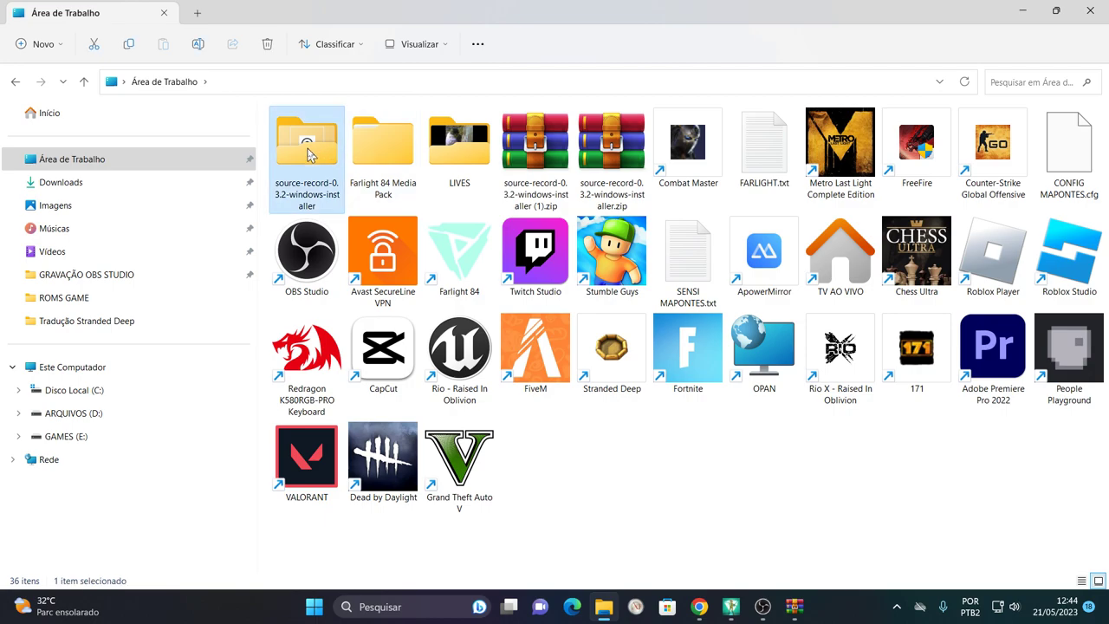
- Run source-record-installer.exe from the desktop's source-record-0.3.2-windows-installer folder and try to install Source Record without closing the running applications
{"action": "double_click", "coordinate": [321, 144]}
{"action": "left_click", "coordinate": [325, 140]}
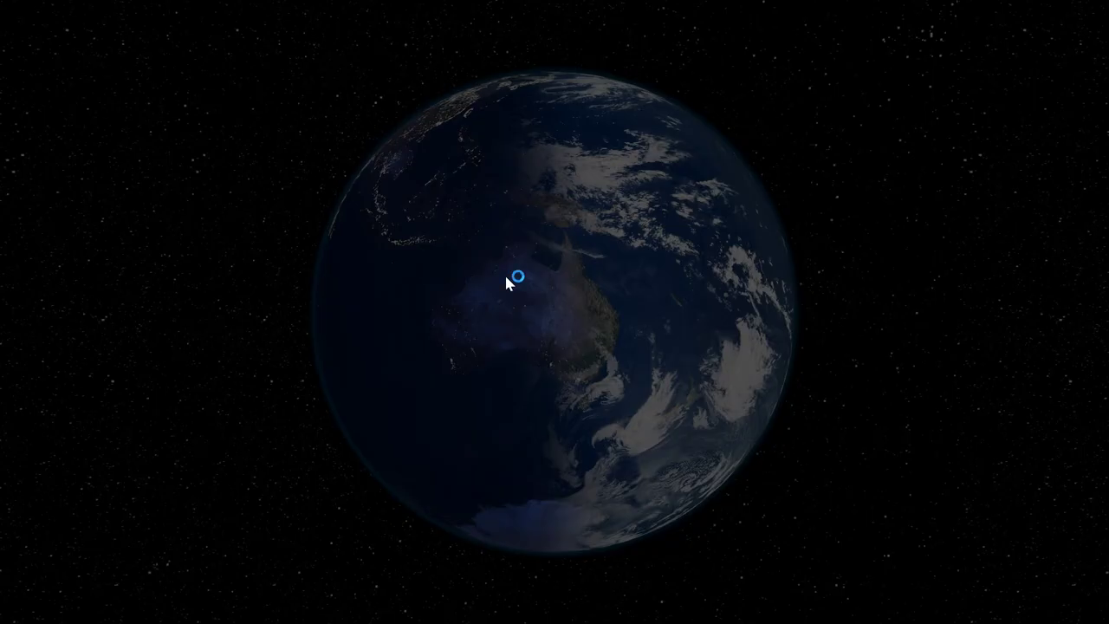
{"action": "left_click", "coordinate": [485, 430]}
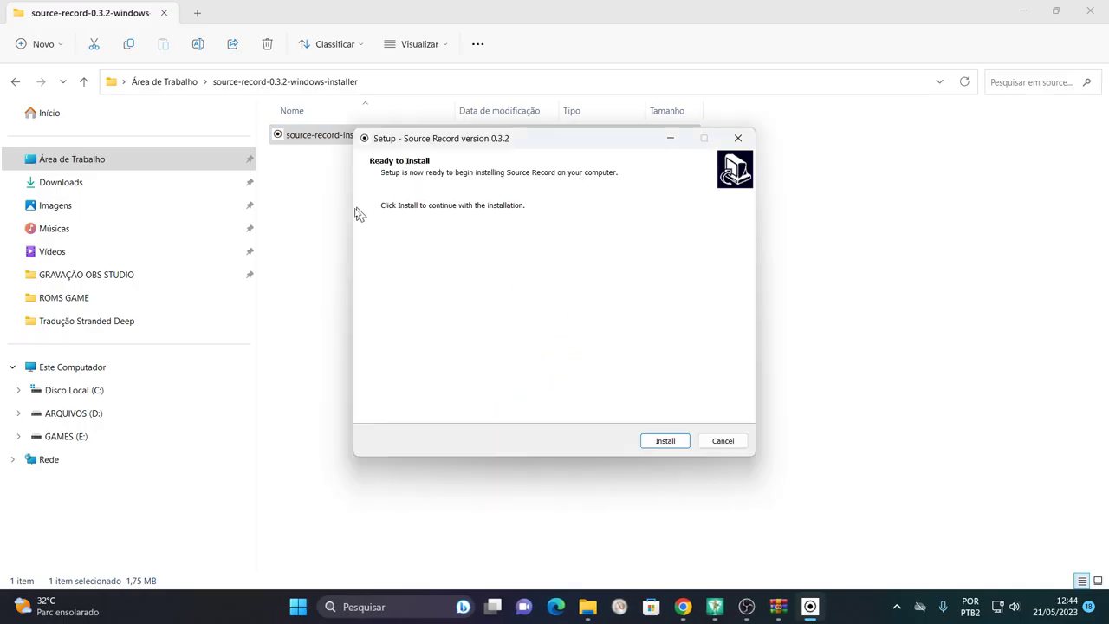
{"action": "left_click", "coordinate": [659, 441]}
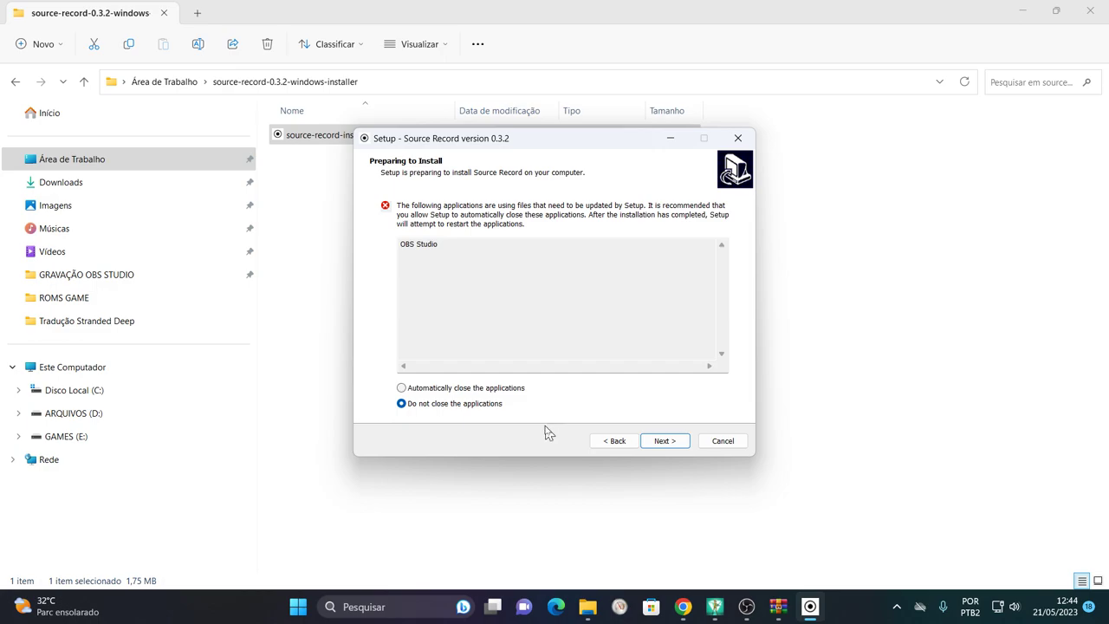
{"action": "left_click", "coordinate": [676, 444]}
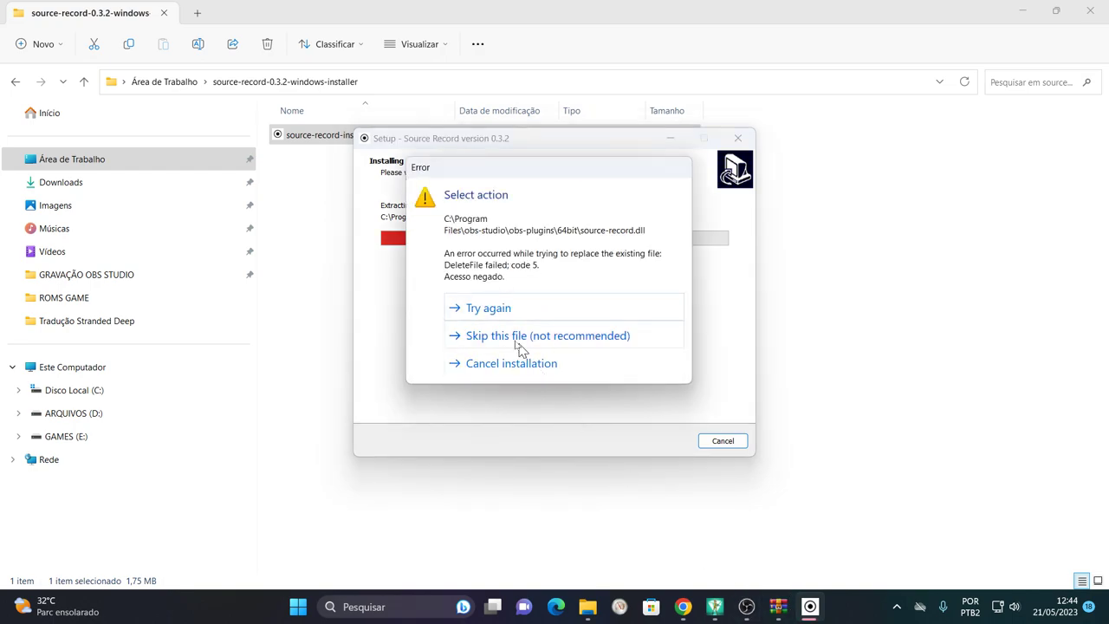
- Close OBS Studio, have the Source Record setup try the blocked file again and finish the wizard
{"action": "left_click", "coordinate": [746, 610]}
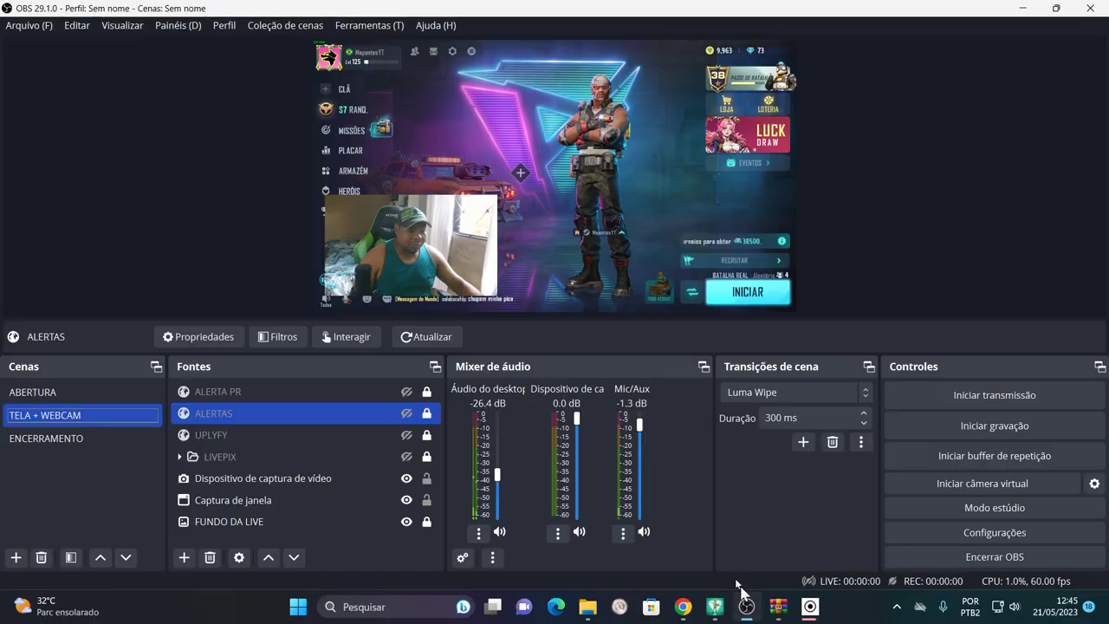
{"action": "left_click", "coordinate": [1104, 10]}
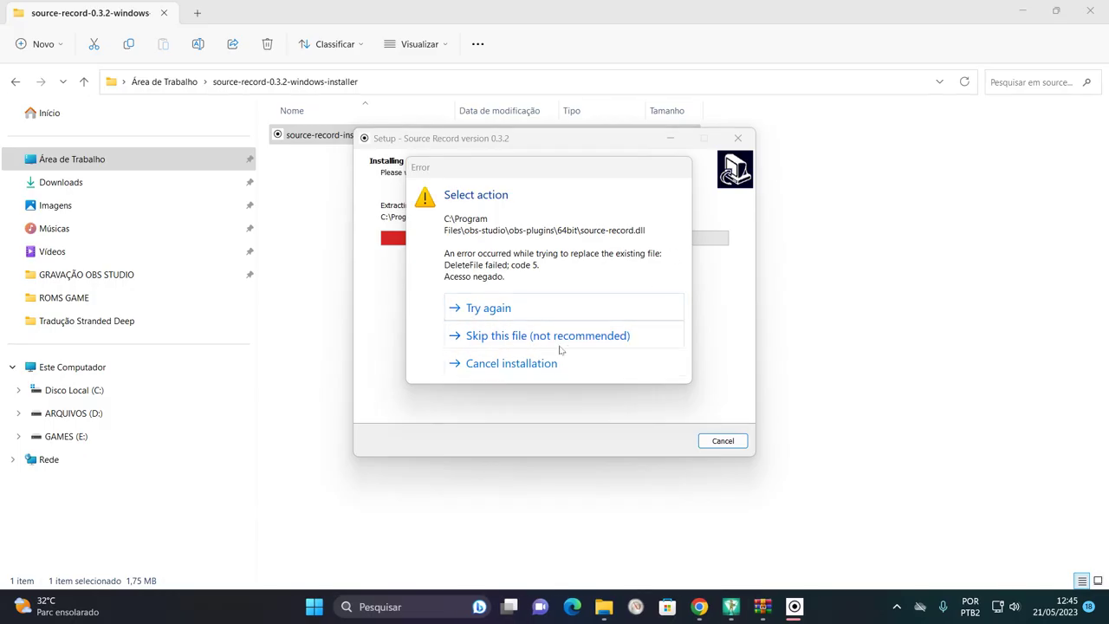
{"action": "left_click", "coordinate": [491, 309]}
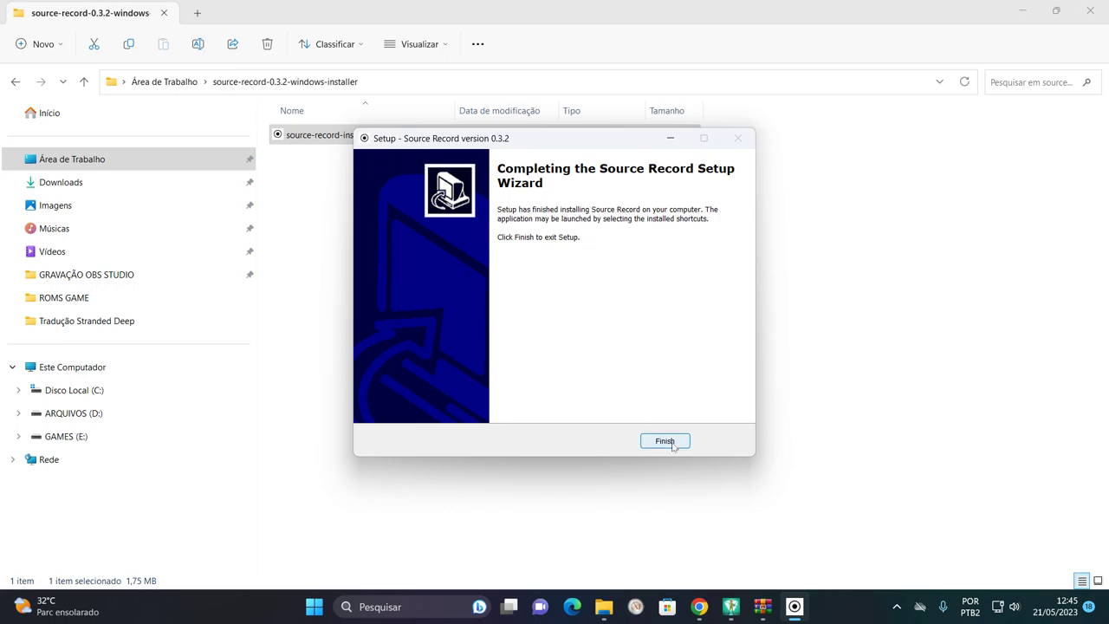
{"action": "left_click", "coordinate": [665, 441]}
- Run source-record-installer.exe again, complete the Source Record installation and close the File Explorer window
{"action": "double_click", "coordinate": [343, 139]}
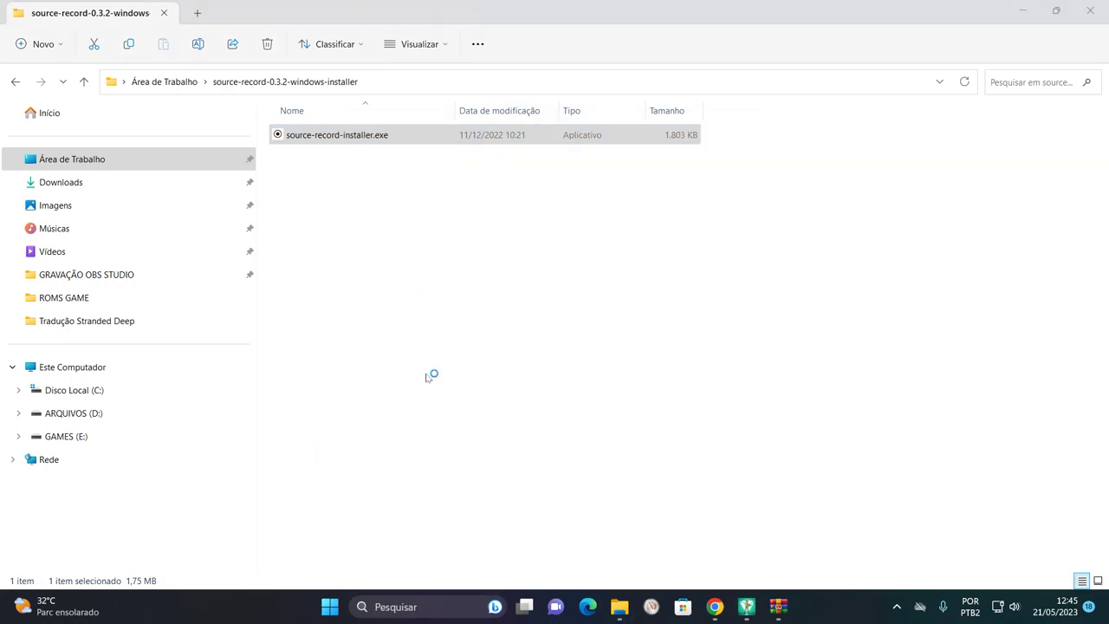
{"action": "left_click", "coordinate": [508, 423]}
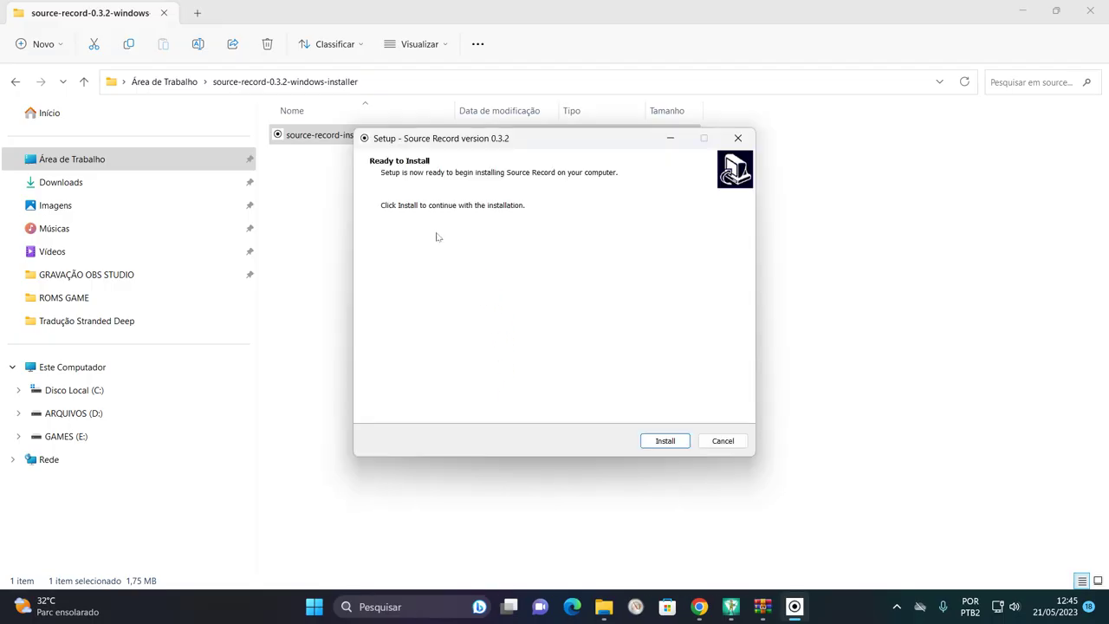
{"action": "left_click", "coordinate": [664, 442]}
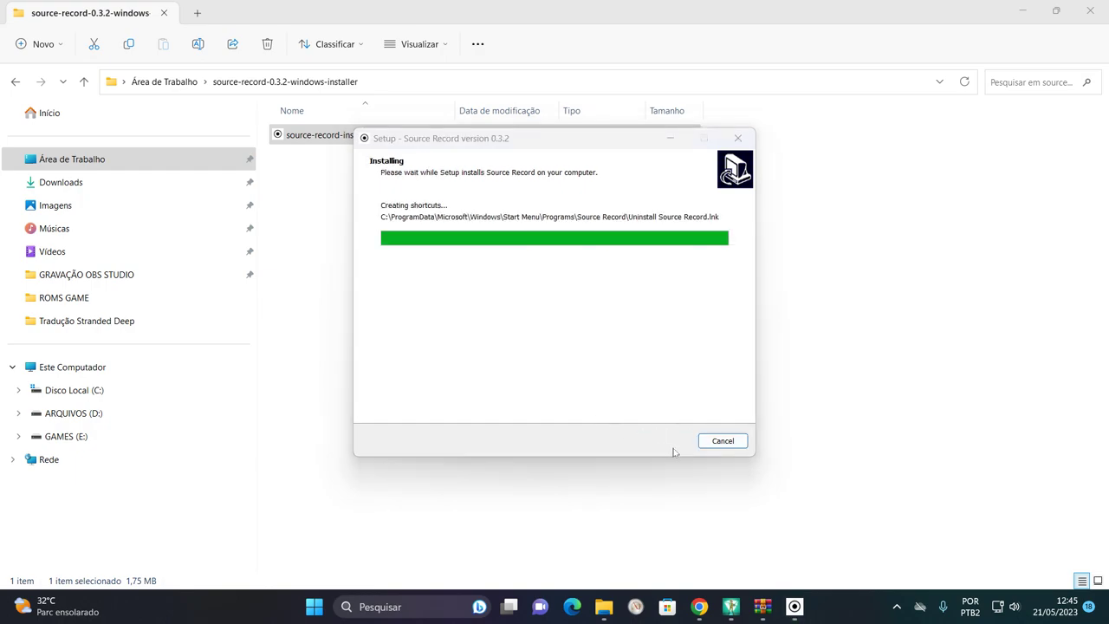
{"action": "left_click", "coordinate": [665, 441]}
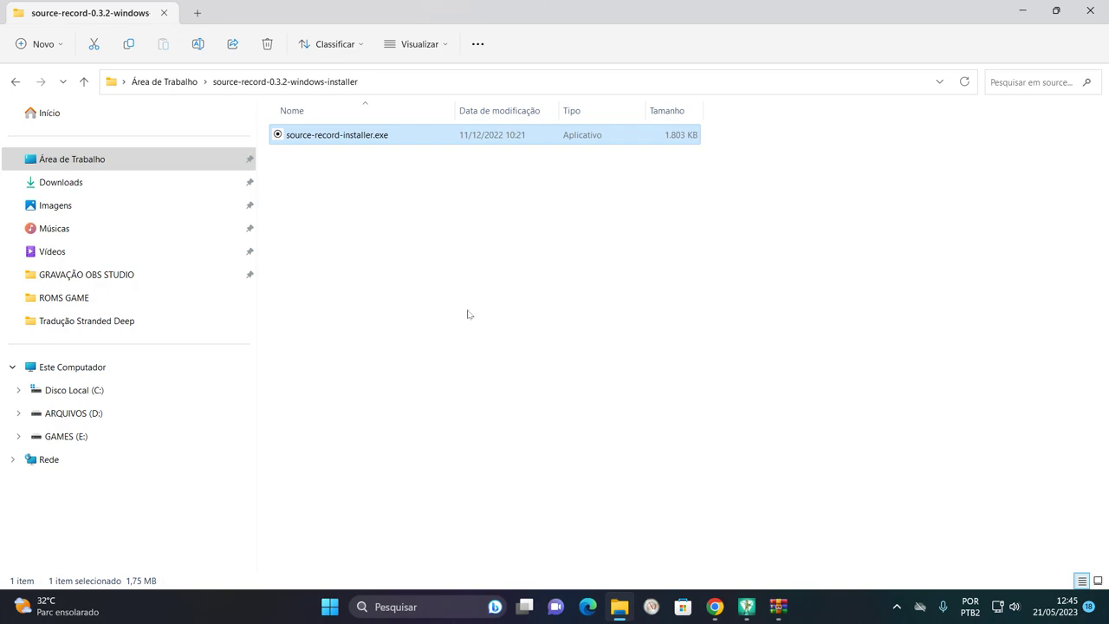
{"action": "left_click", "coordinate": [1100, 10]}
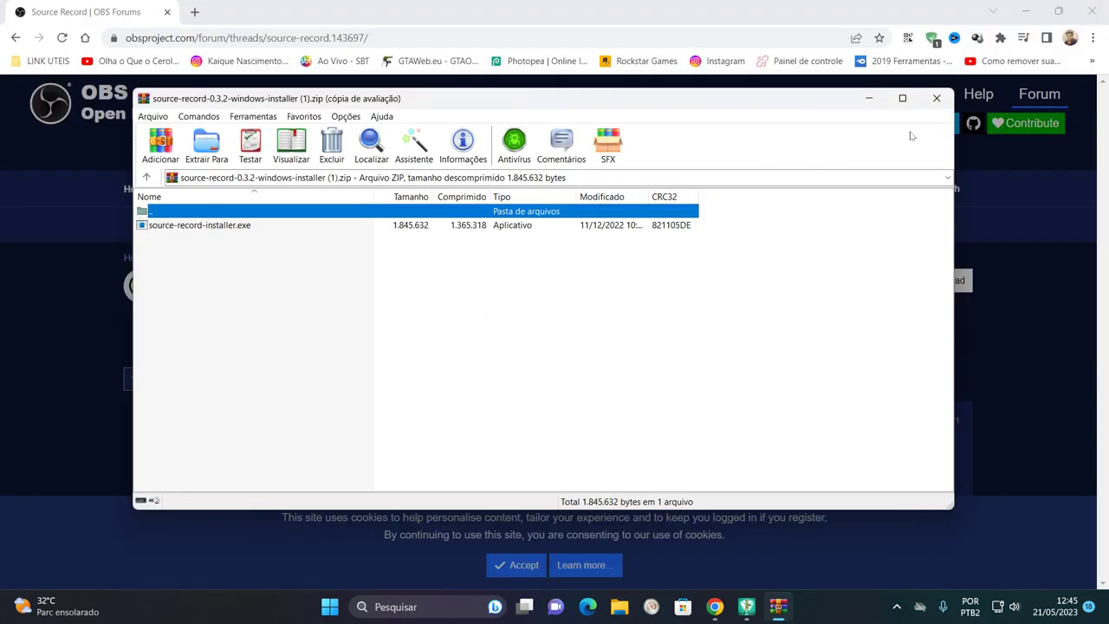
- Close the source-record-0.3.2-windows-installer (1).zip archive window and switch to OBS Studio by searching for Obs and launching it
{"action": "left_click", "coordinate": [936, 99]}
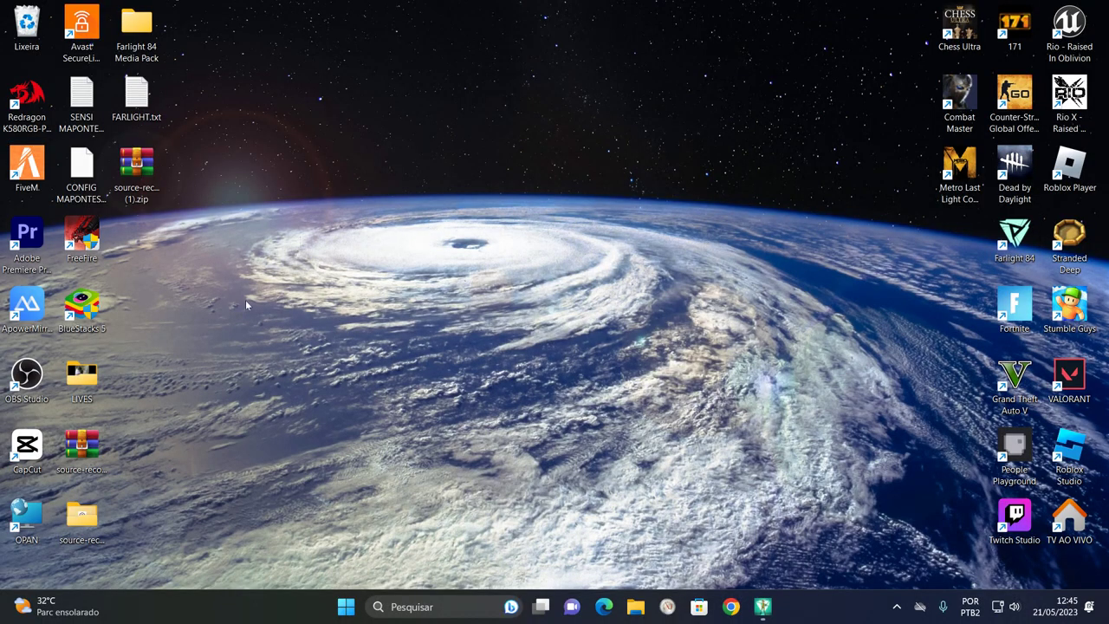
{"action": "left_click", "coordinate": [356, 603]}
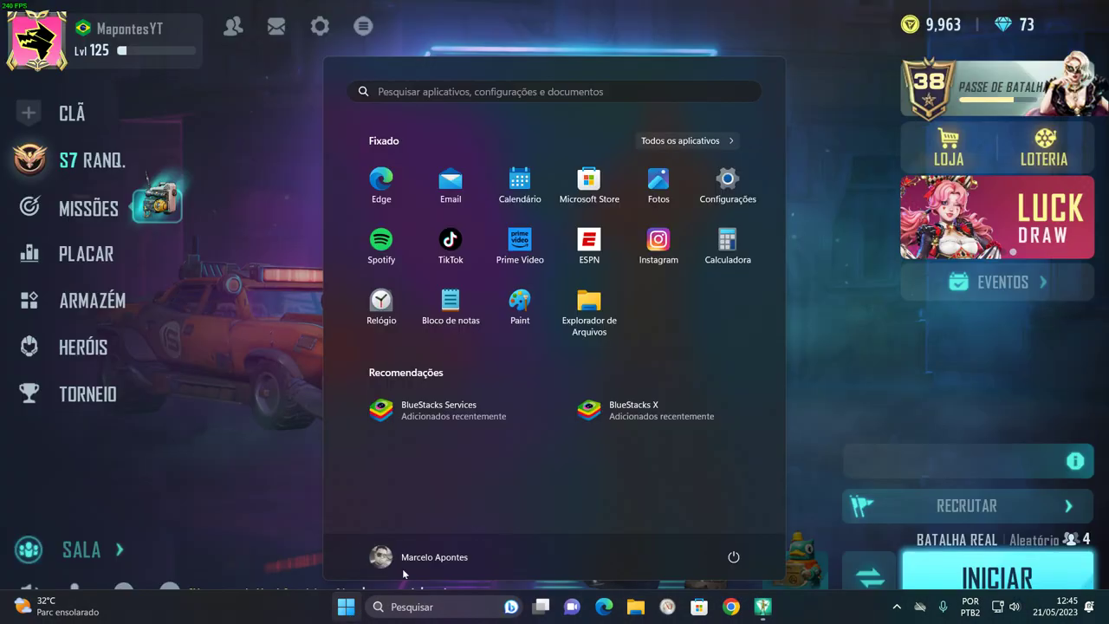
{"action": "type", "text": "Obs"}
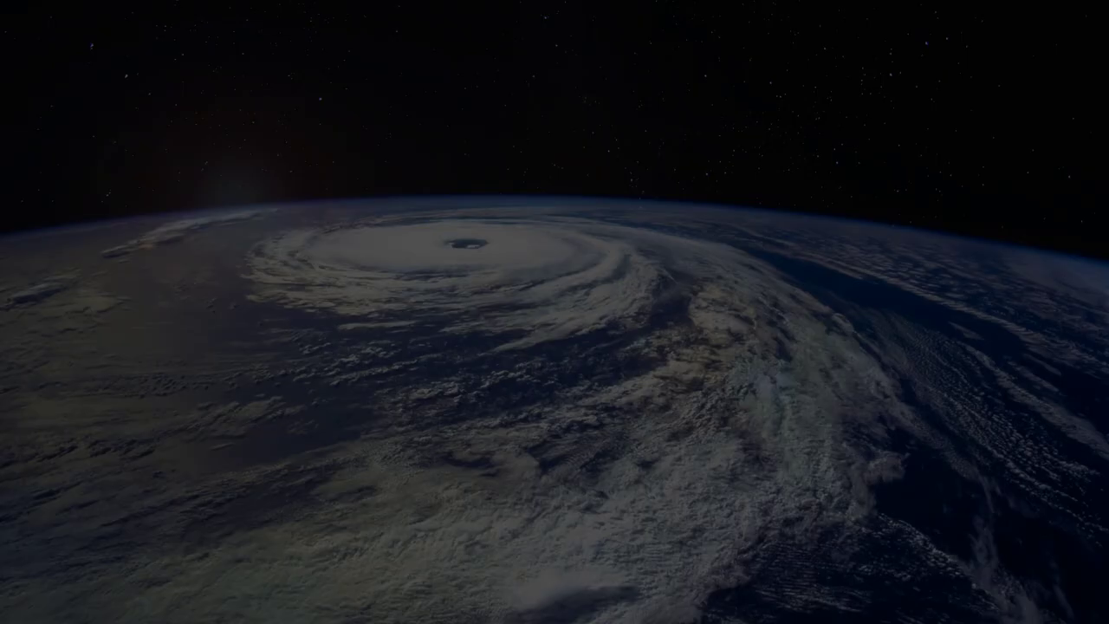
{"action": "left_click", "coordinate": [446, 425]}
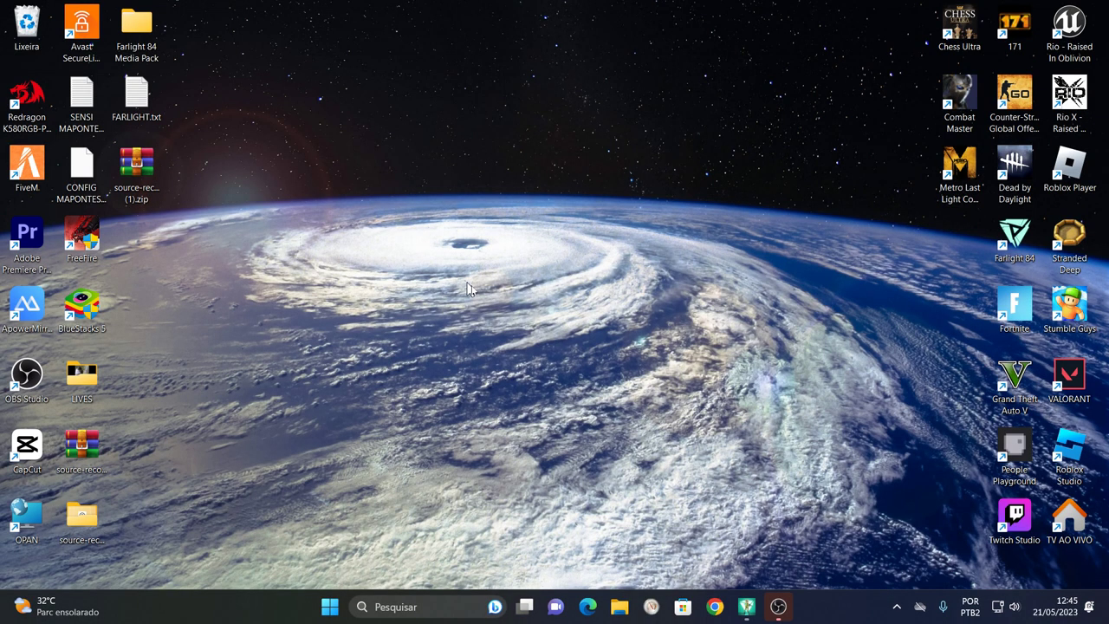
{"action": "left_click", "coordinate": [779, 607]}
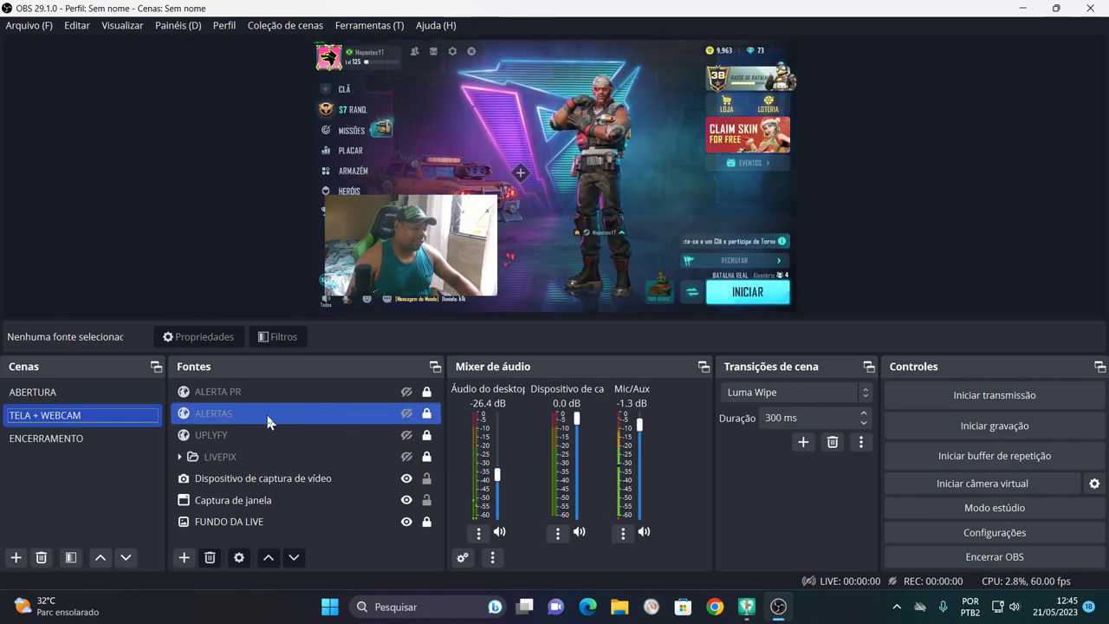
- Remove the Dispositivo de captura de vídeo and Captura de janela sources from the TELA + WEBCAM scene
{"action": "left_click", "coordinate": [286, 499]}
{"action": "left_click", "coordinate": [268, 482]}
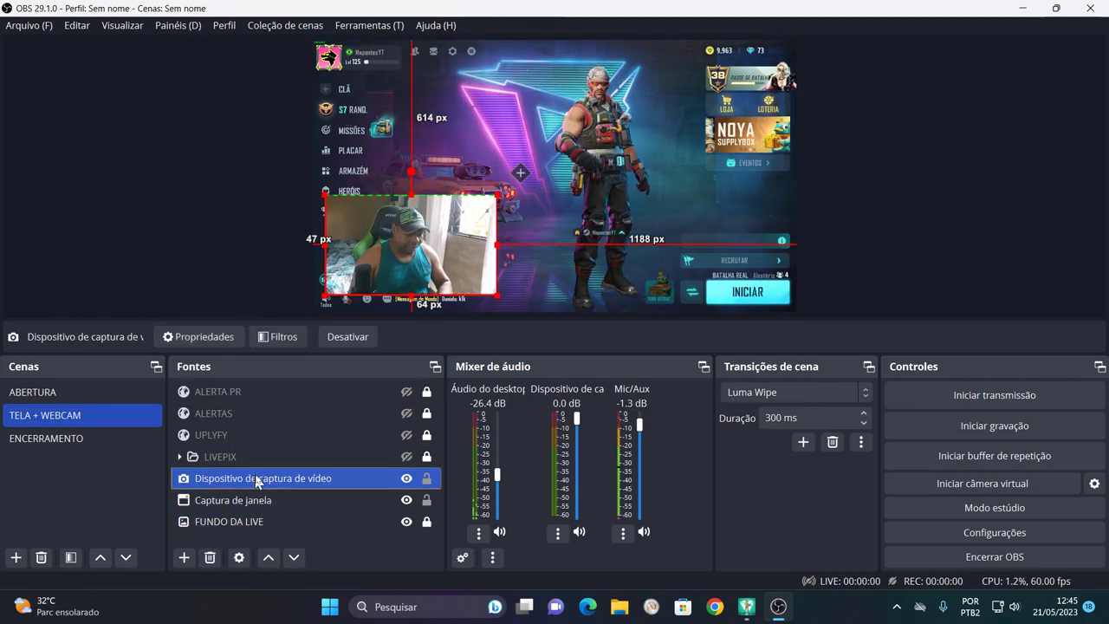
{"action": "key", "text": "Delete"}
{"action": "left_click", "coordinate": [644, 312]}
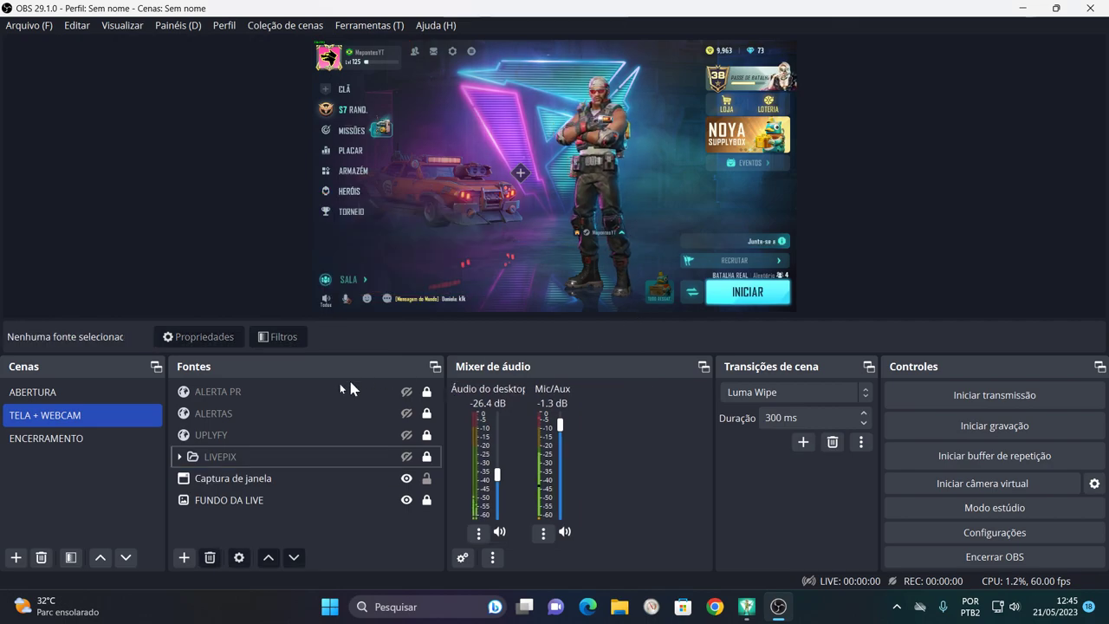
{"action": "left_click", "coordinate": [231, 484]}
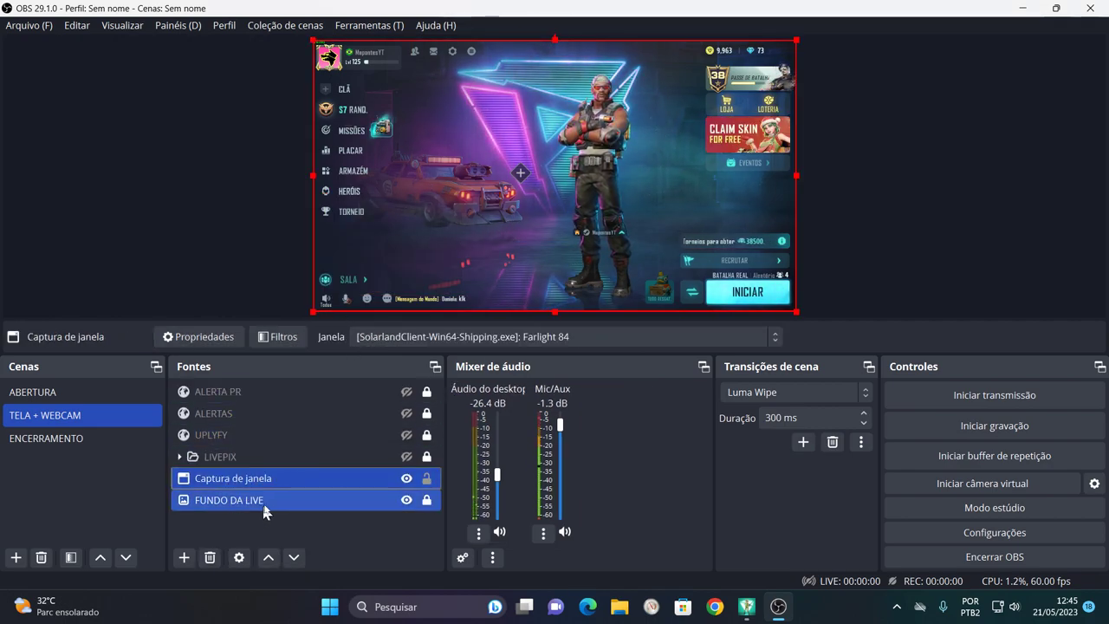
{"action": "key", "text": "Delete"}
{"action": "left_click", "coordinate": [614, 313]}
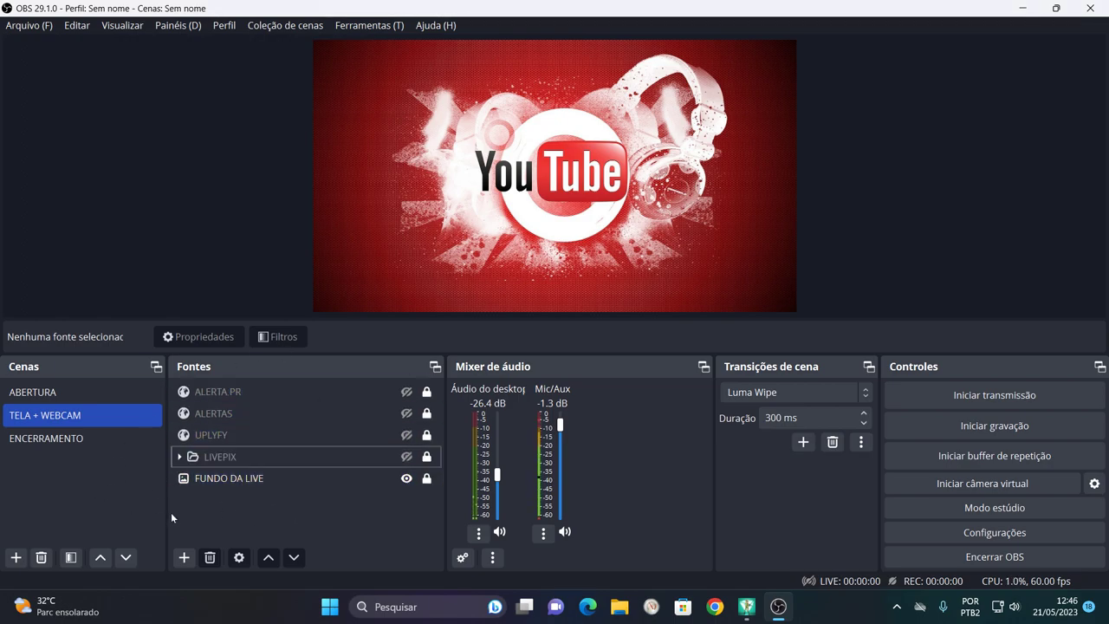
- Create a scene named WEBCAM and add a new Dispositivo de captura de vídeo source to it
{"action": "left_click", "coordinate": [16, 558]}
{"action": "type", "text": "WEBCAM"}
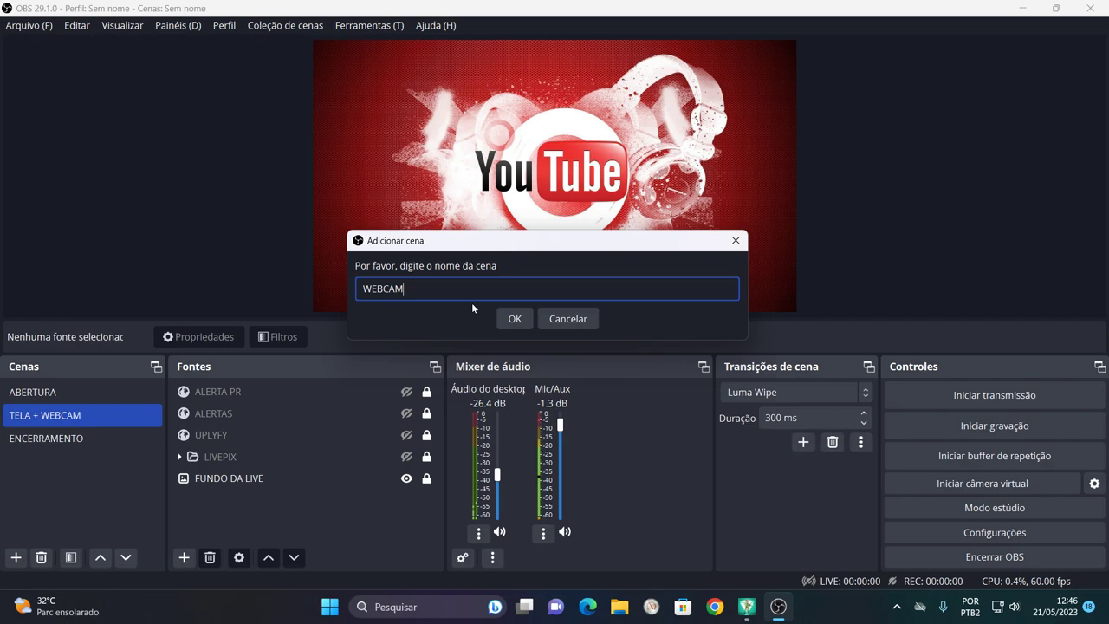
{"action": "key", "text": "Return"}
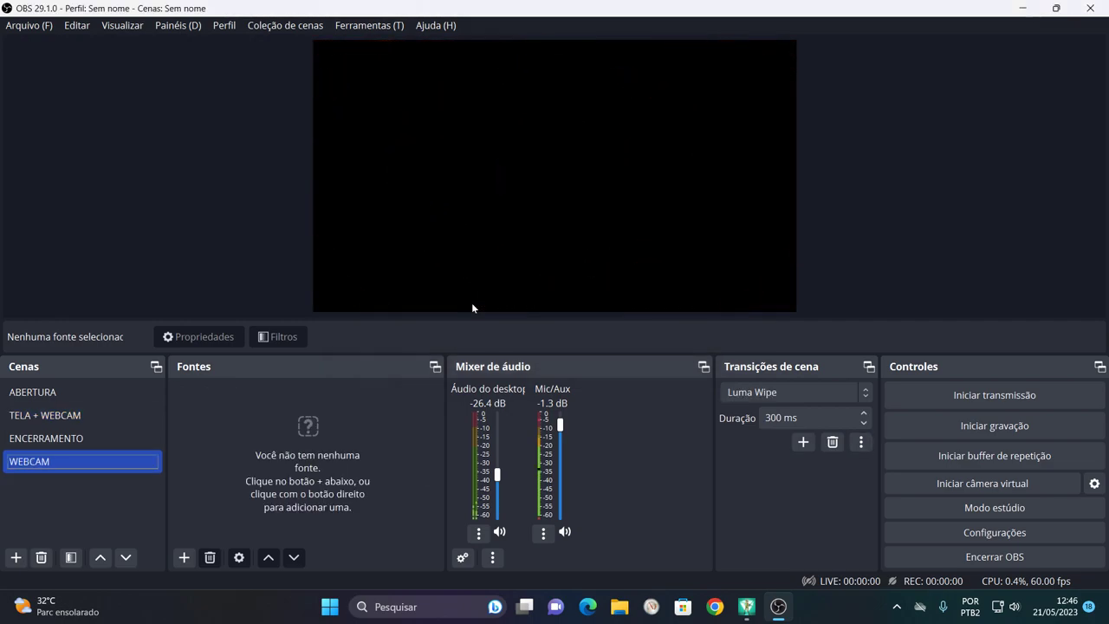
{"action": "left_click", "coordinate": [184, 559]}
{"action": "left_click", "coordinate": [264, 361]}
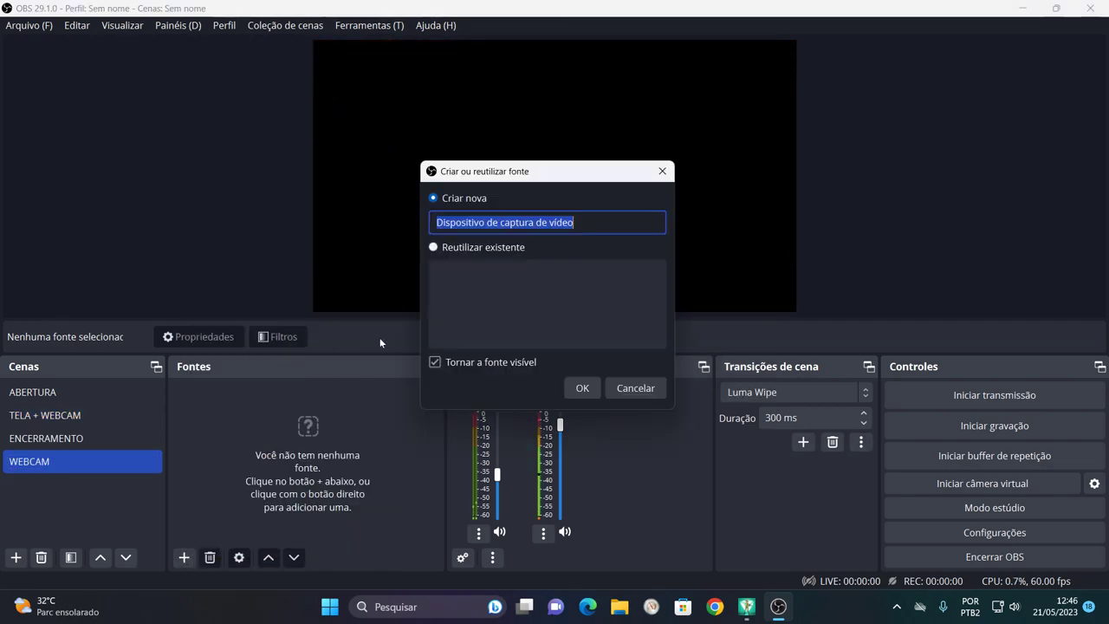
{"action": "left_click", "coordinate": [585, 387]}
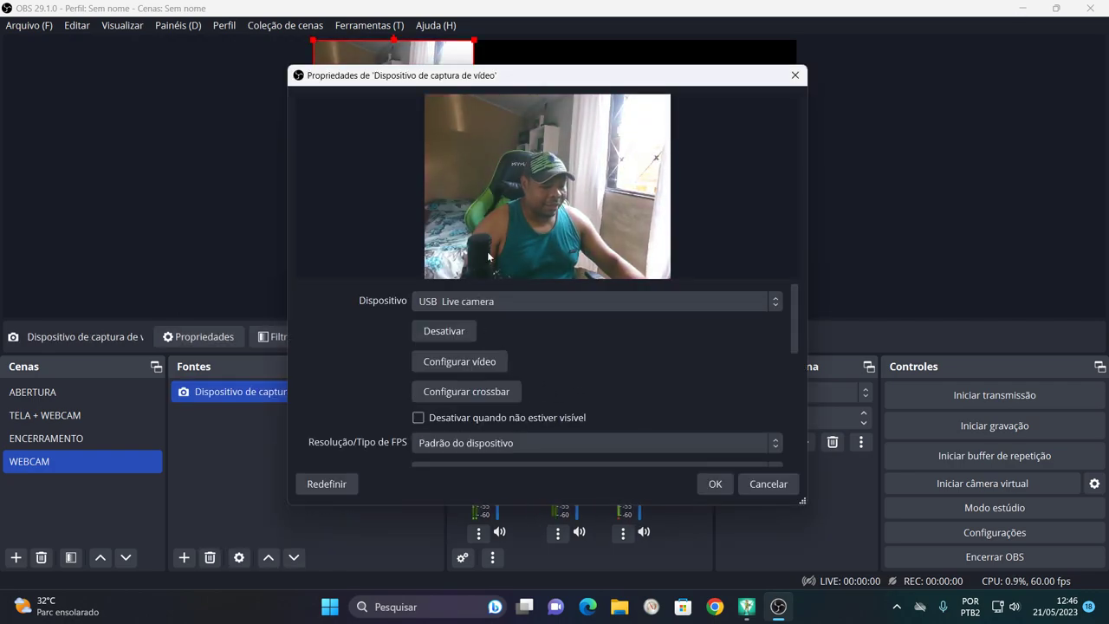
- Set the video capture device to Personalizada with resolution 1920x1080 and 60 FPS, and accept its properties
{"action": "scroll", "coordinate": [654, 345], "scroll_direction": "down", "scroll_amount": 1}
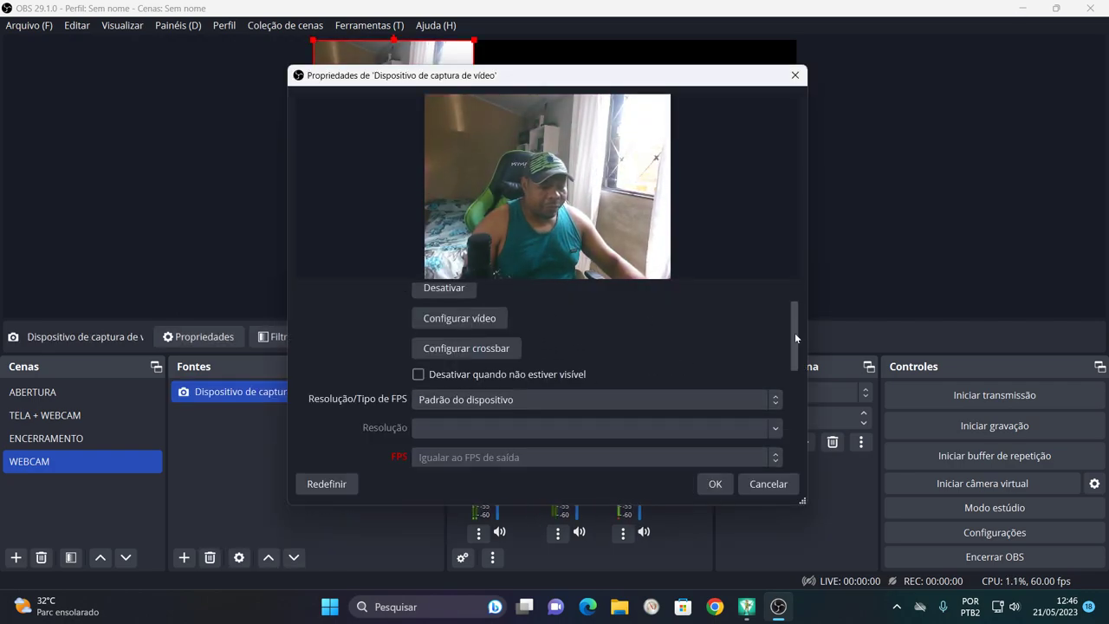
{"action": "left_click", "coordinate": [633, 397]}
{"action": "left_click", "coordinate": [450, 432]}
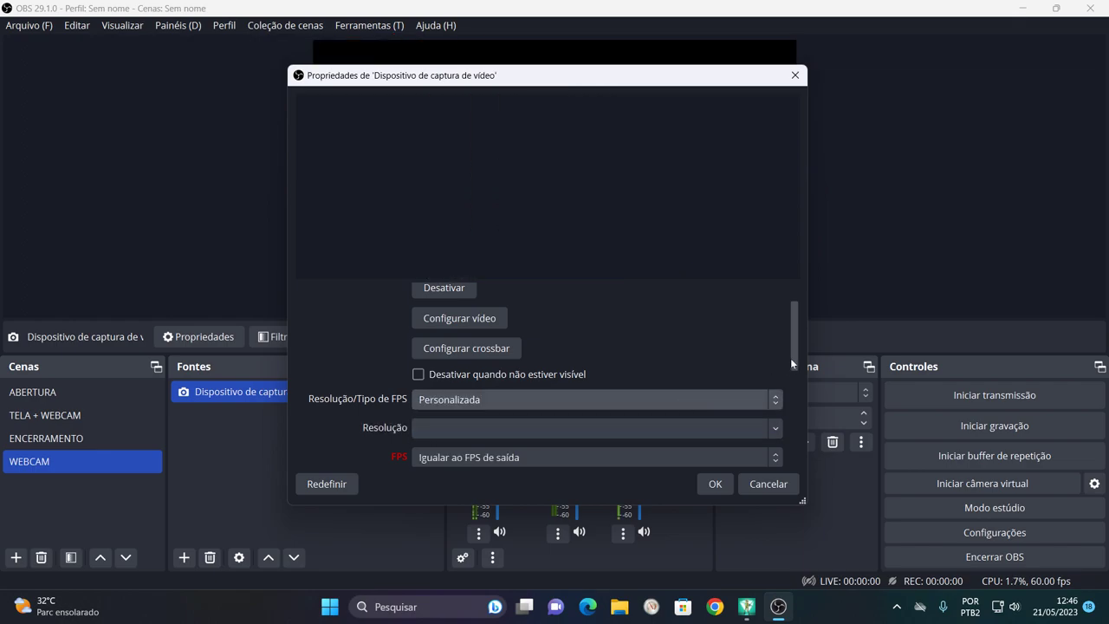
{"action": "scroll", "coordinate": [790, 361], "scroll_direction": "down", "scroll_amount": 1}
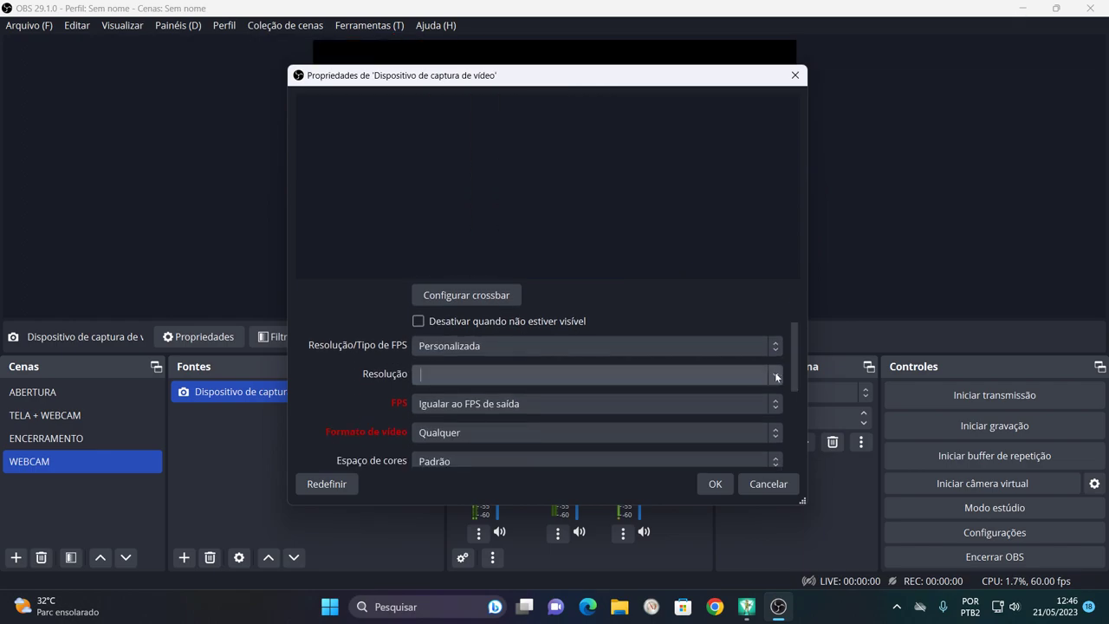
{"action": "left_click", "coordinate": [777, 377]}
{"action": "left_click", "coordinate": [457, 396]}
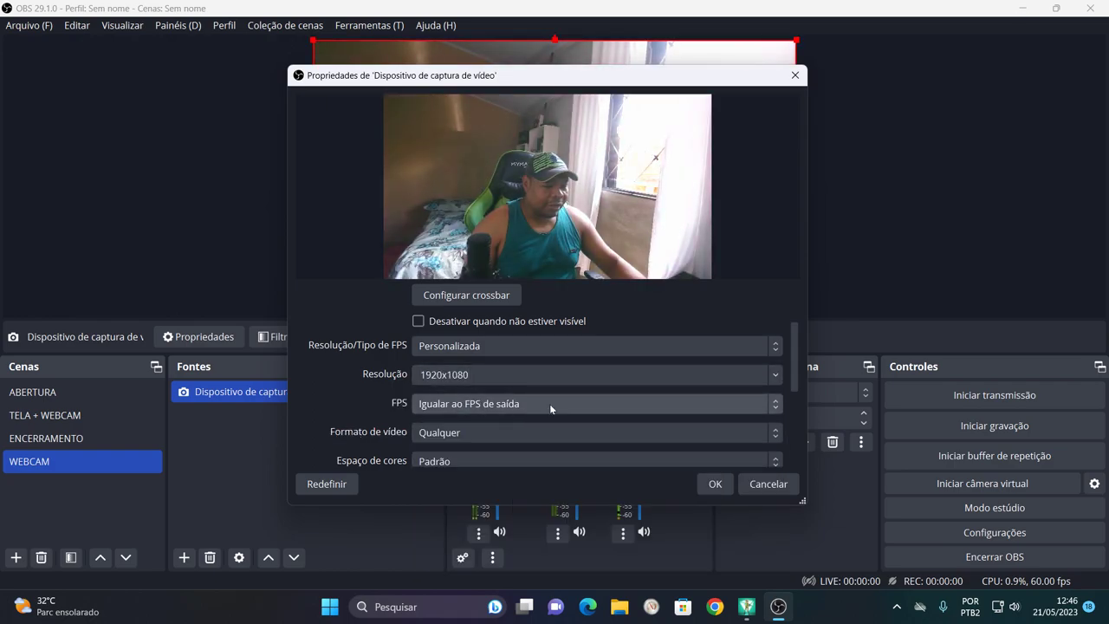
{"action": "left_click", "coordinate": [549, 404]}
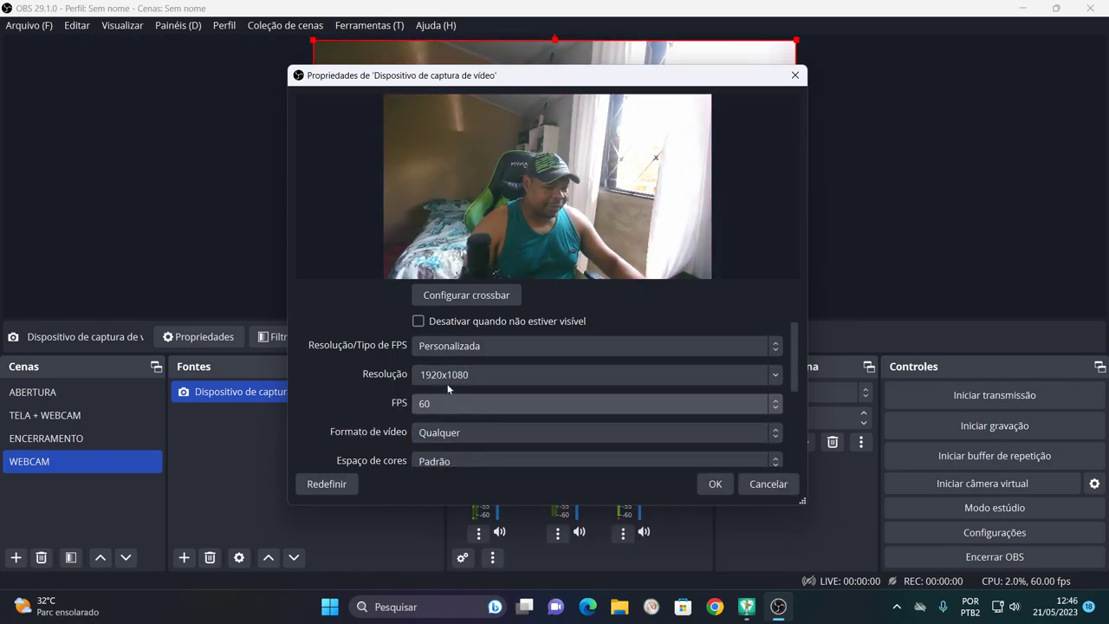
{"action": "left_click", "coordinate": [715, 483]}
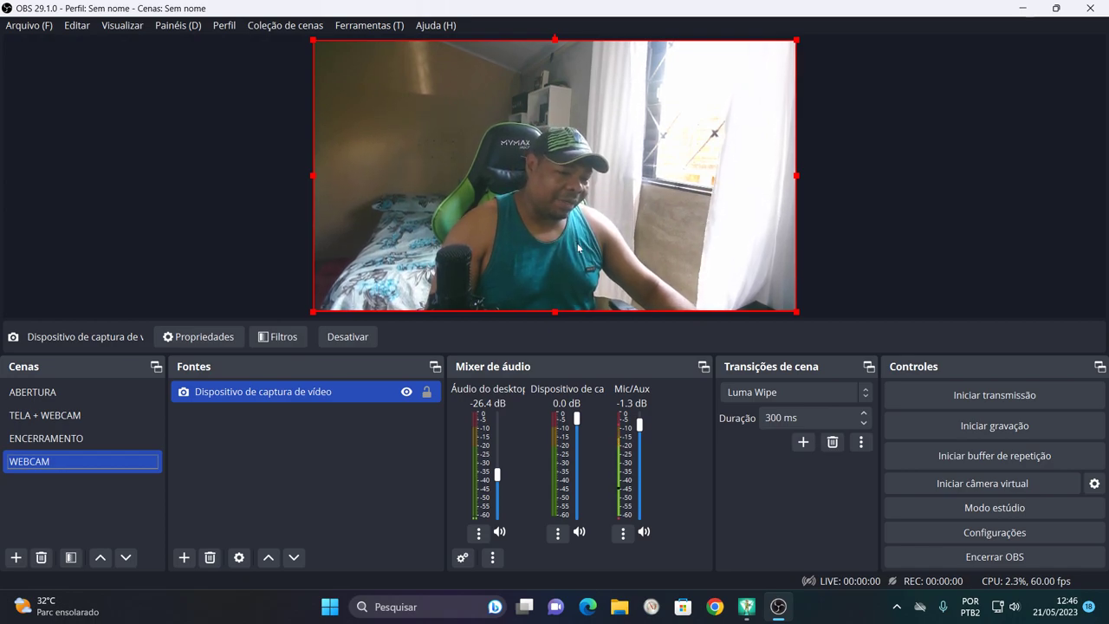
- Enlarge the webcam image beyond the canvas, reposition it to fill the WEBCAM scene's frame and lock the source
{"action": "left_click", "coordinate": [365, 434]}
{"action": "left_click", "coordinate": [427, 394]}
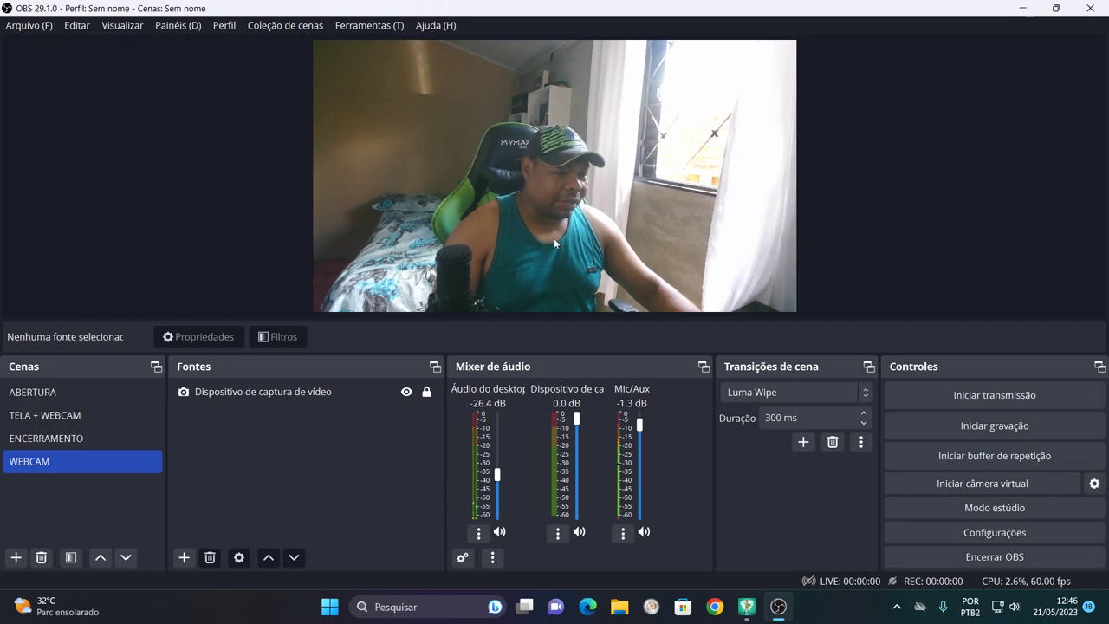
{"action": "left_click", "coordinate": [427, 392]}
{"action": "left_click", "coordinate": [313, 193]}
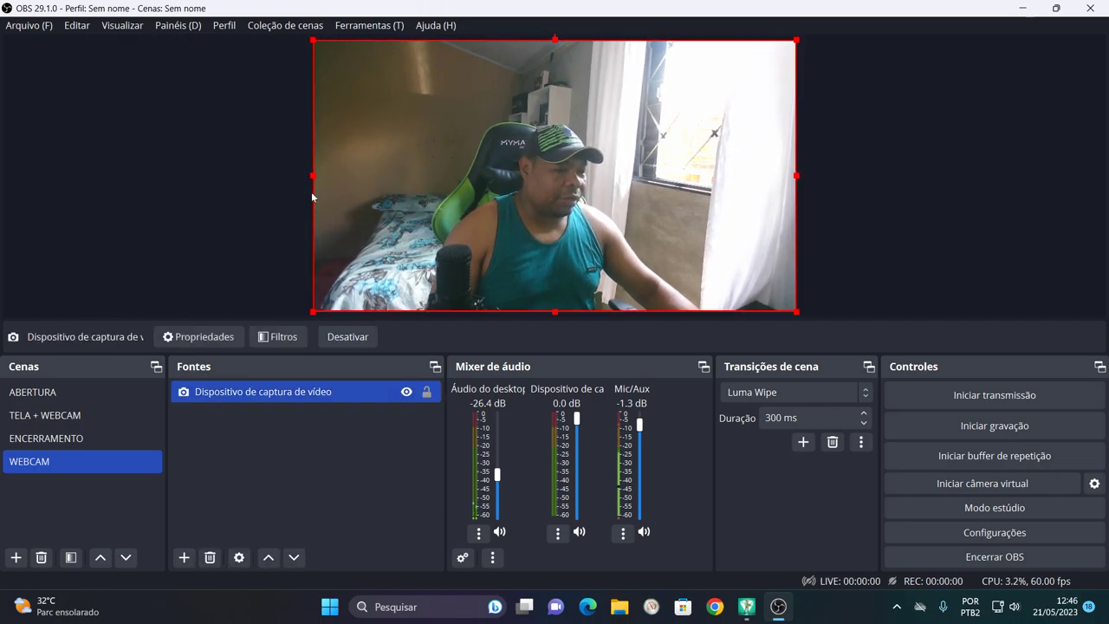
{"action": "left_click_drag", "start_coordinate": [313, 178], "coordinate": [207, 205]}
{"action": "left_click_drag", "start_coordinate": [420, 230], "coordinate": [479, 167]}
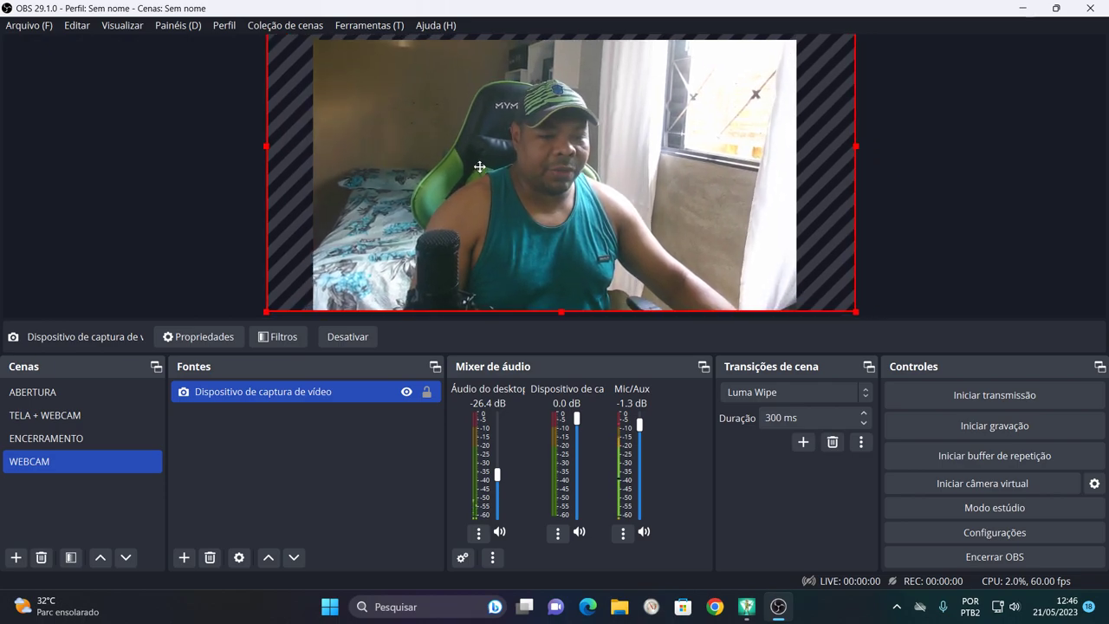
{"action": "left_click", "coordinate": [427, 394]}
{"action": "left_click", "coordinate": [391, 468]}
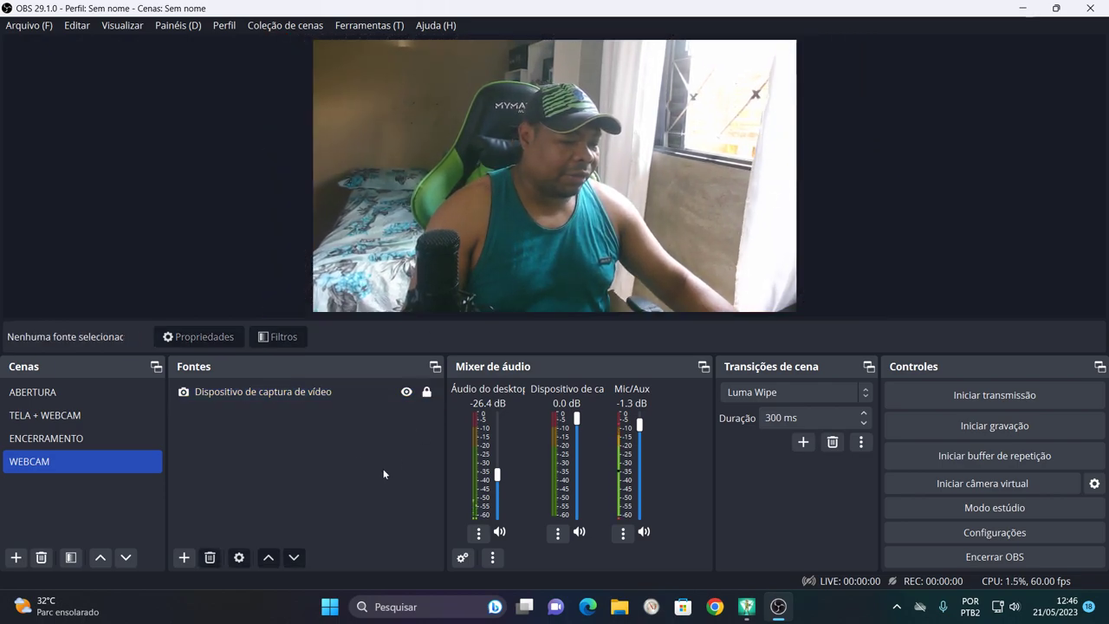
- Create a scene named TELA and add a new Captura de janela source to it
{"action": "double_click", "coordinate": [148, 468]}
{"action": "left_click", "coordinate": [15, 557]}
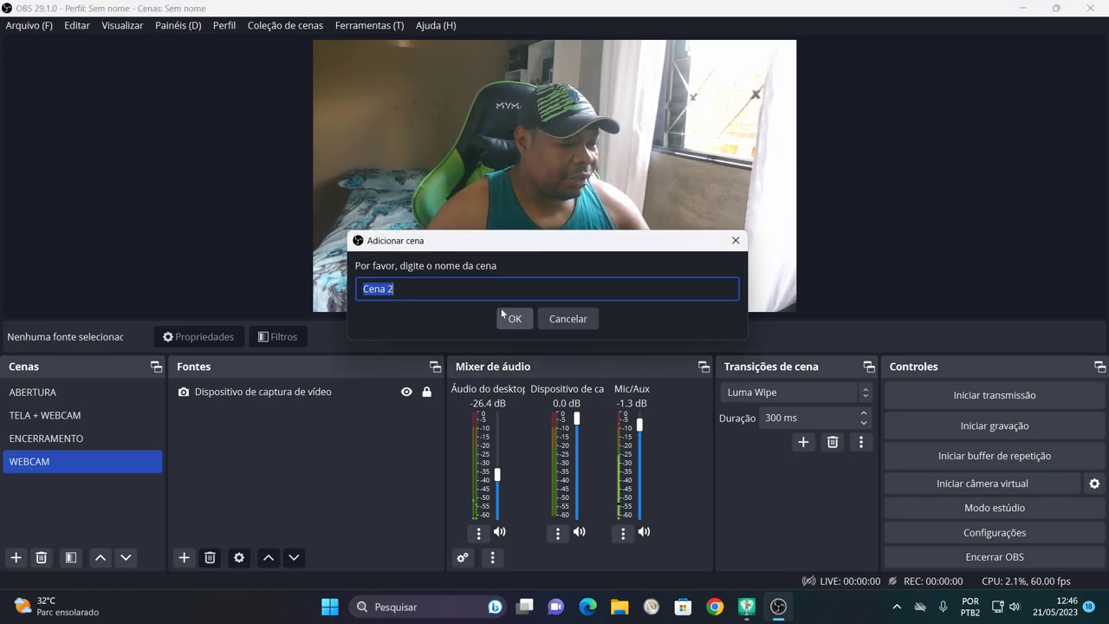
{"action": "type", "text": "TELA"}
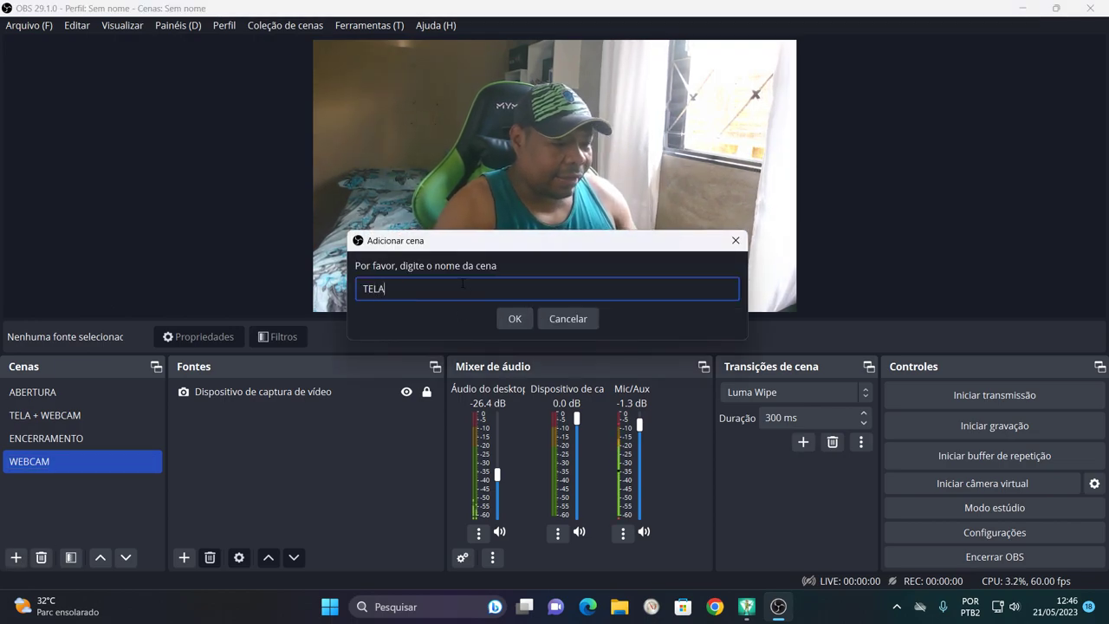
{"action": "key", "text": "Return"}
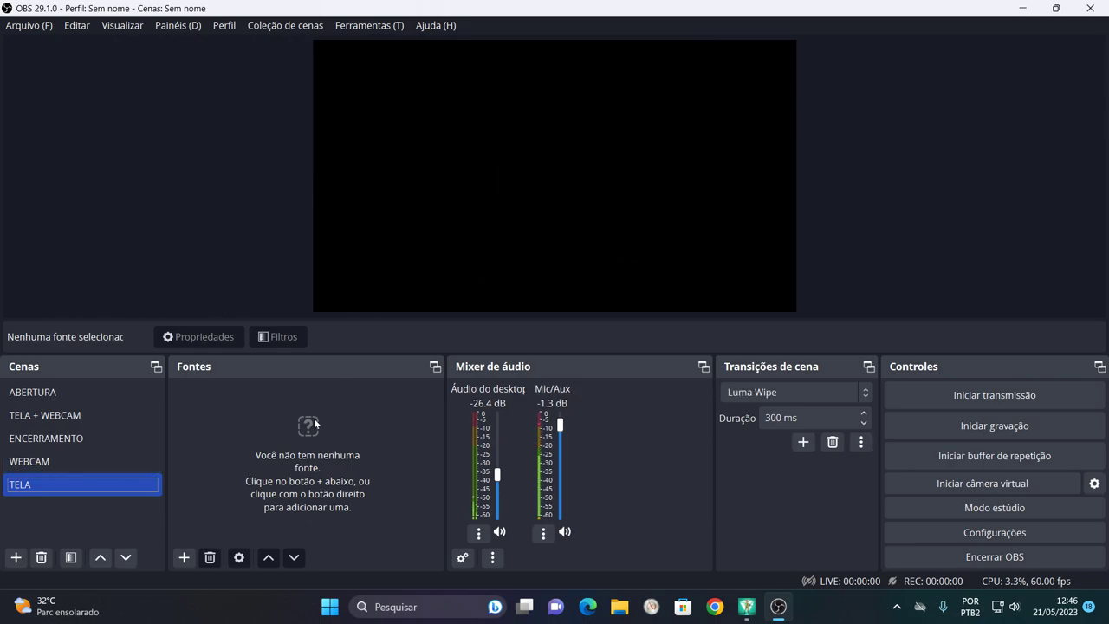
{"action": "left_click", "coordinate": [183, 559]}
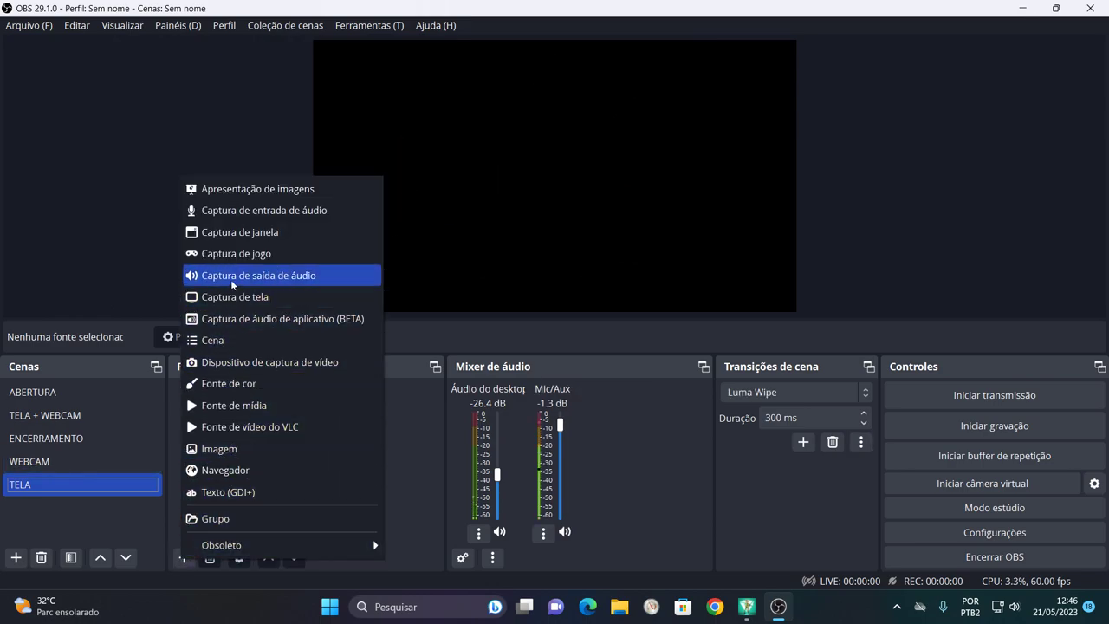
{"action": "left_click", "coordinate": [243, 234]}
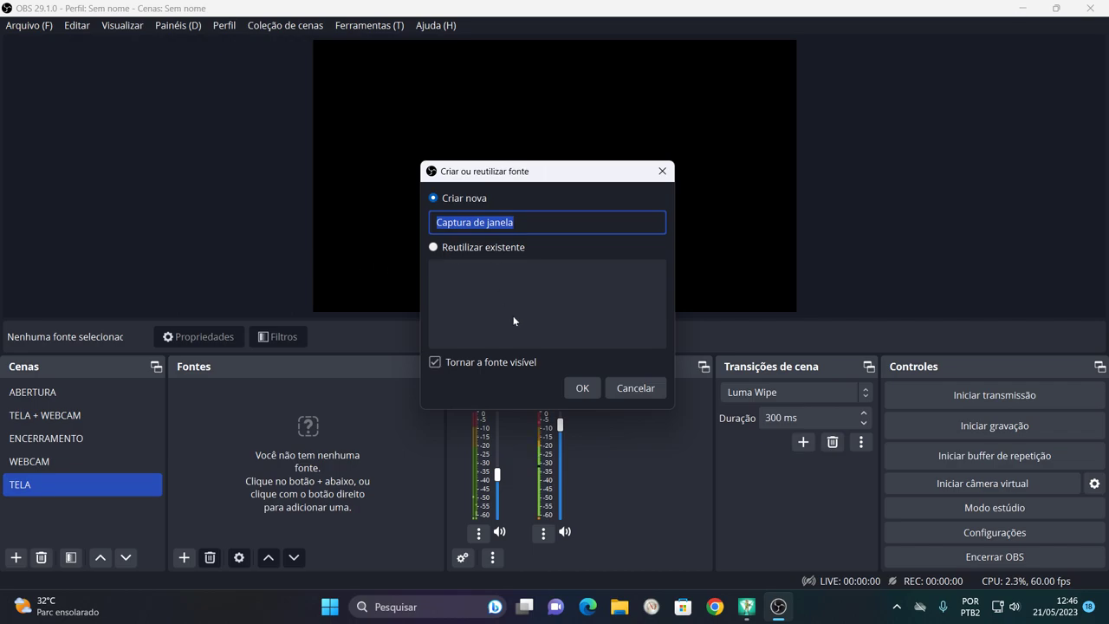
{"action": "left_click", "coordinate": [584, 390]}
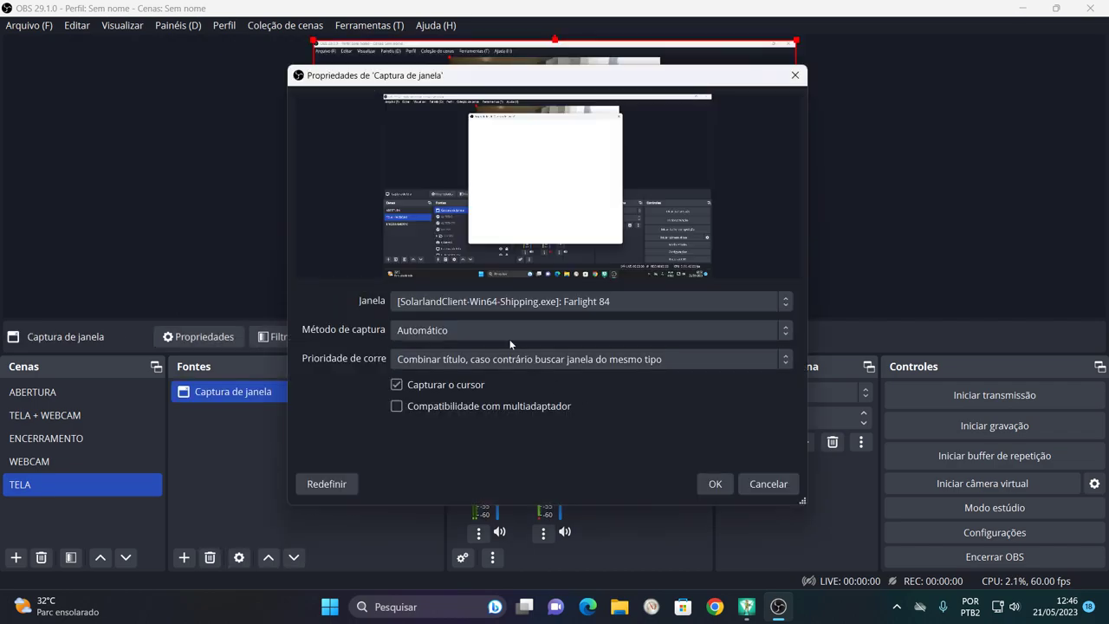
- Set the window capture to the Farlight 84 window with capture method Windows 10 (1903 ou superior), and accept its properties
{"action": "left_click", "coordinate": [512, 303]}
{"action": "left_click", "coordinate": [468, 317]}
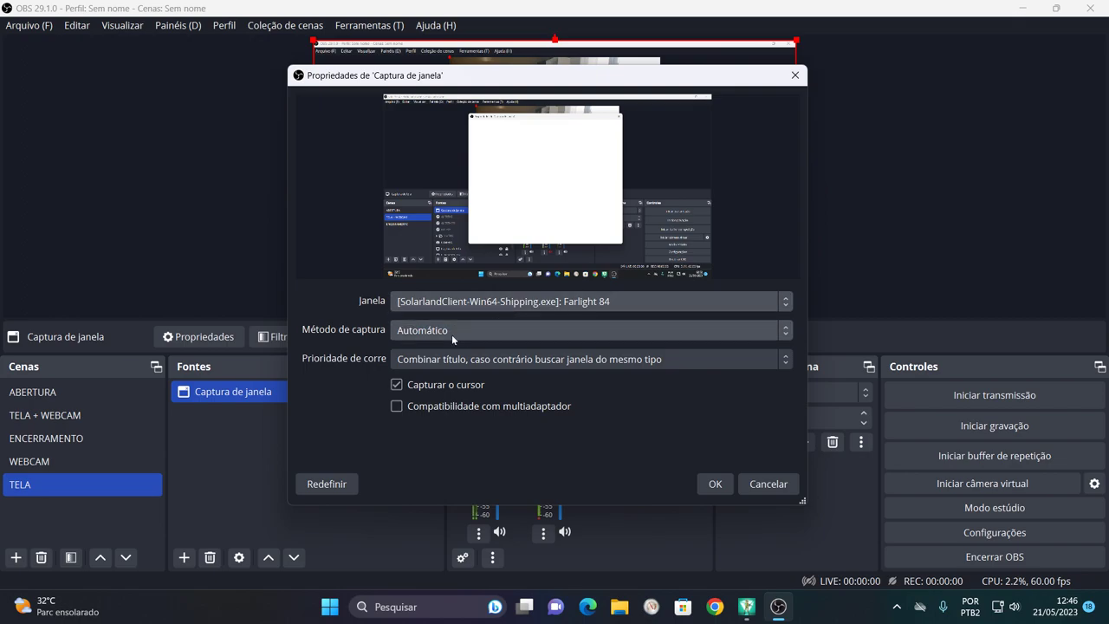
{"action": "left_click", "coordinate": [451, 333]}
{"action": "left_click", "coordinate": [421, 376]}
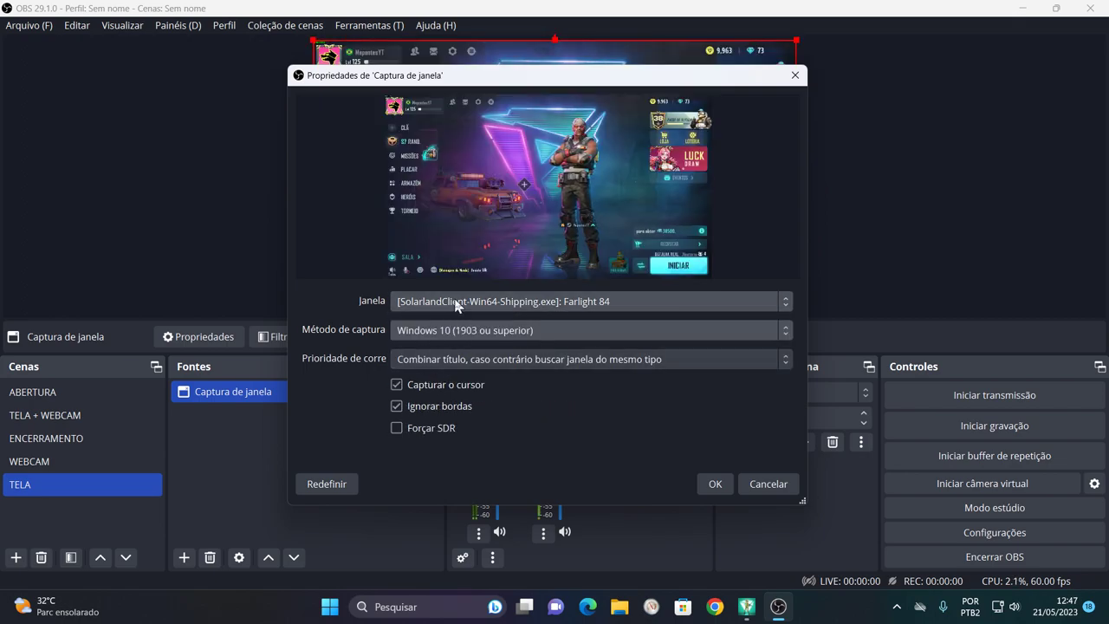
{"action": "left_click", "coordinate": [715, 485]}
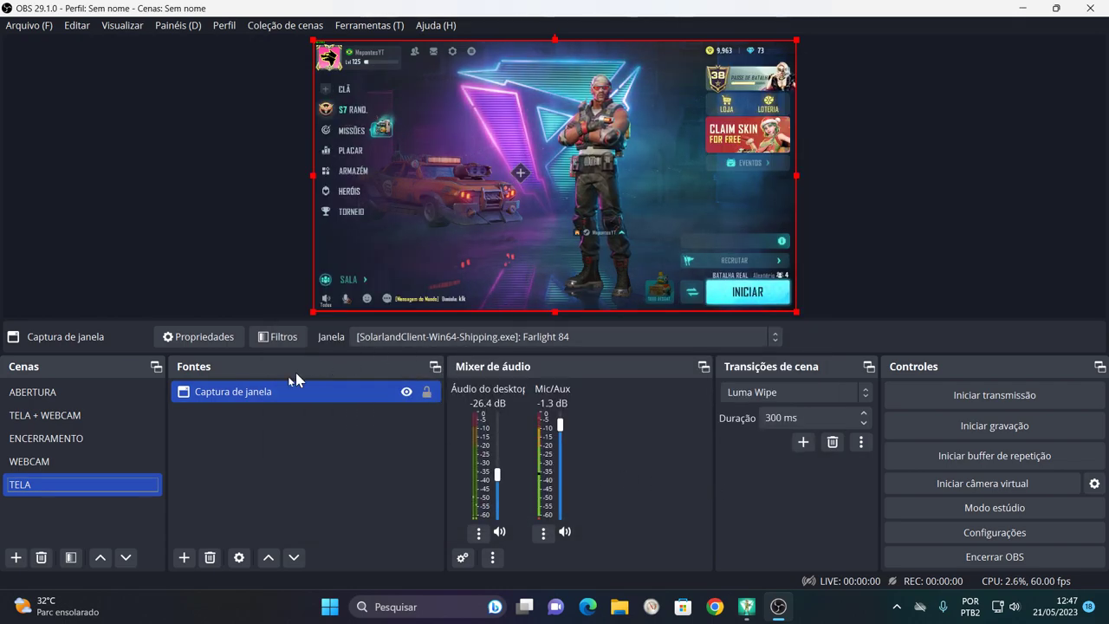
- Stretch the Captura de janela source in the TELA scene to the full canvas with Estender à tela and lock it
{"action": "right_click", "coordinate": [229, 404]}
{"action": "mouse_move", "coordinate": [286, 284]}
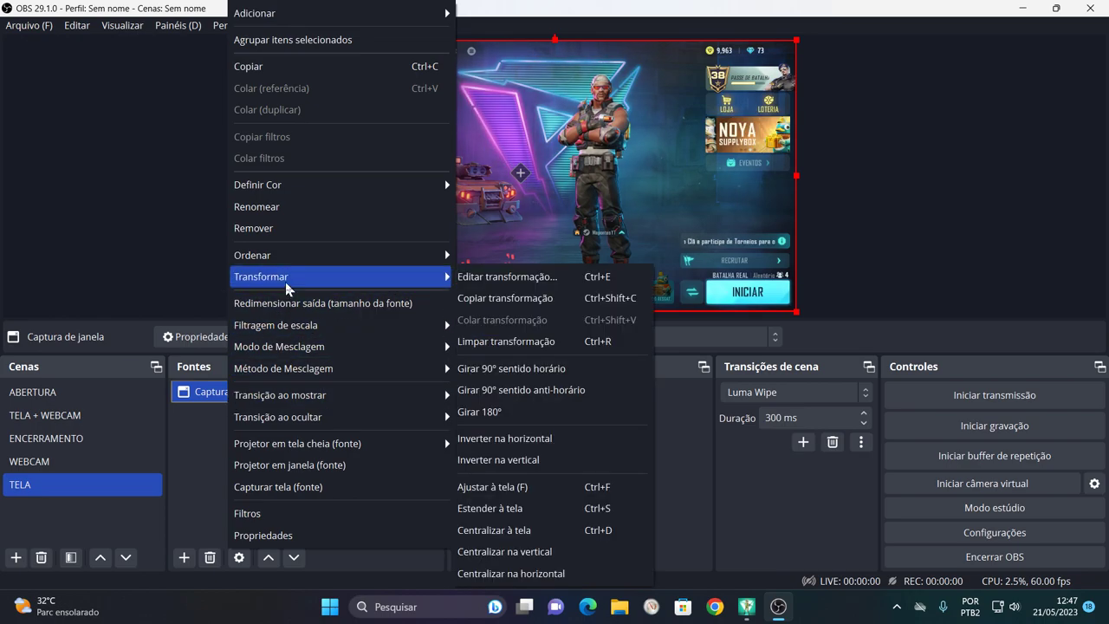
{"action": "left_click", "coordinate": [513, 514]}
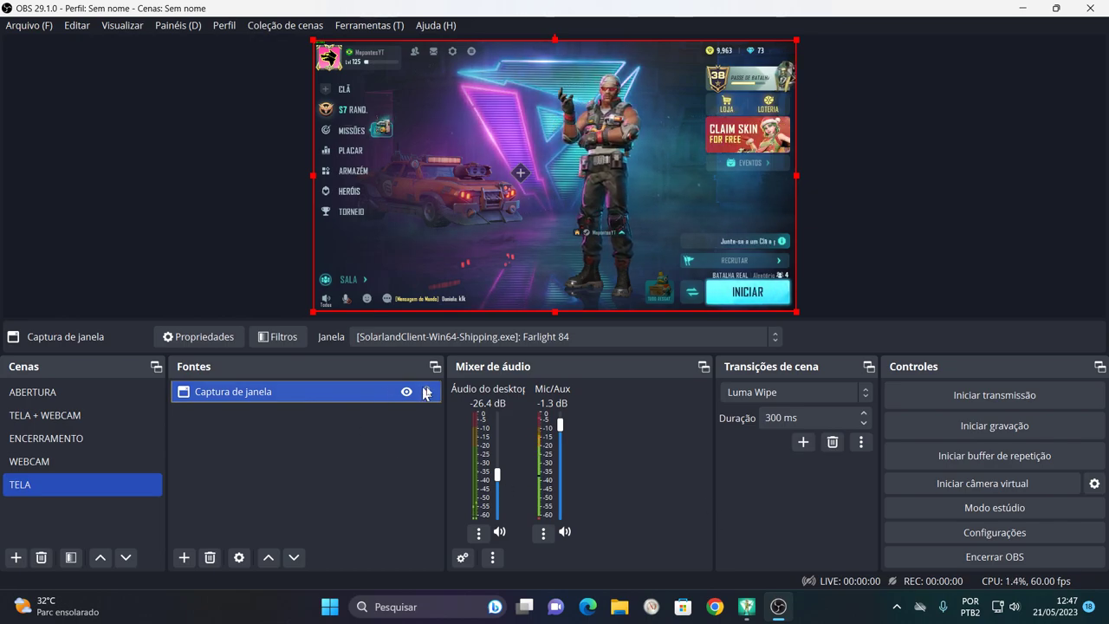
{"action": "left_click", "coordinate": [374, 450]}
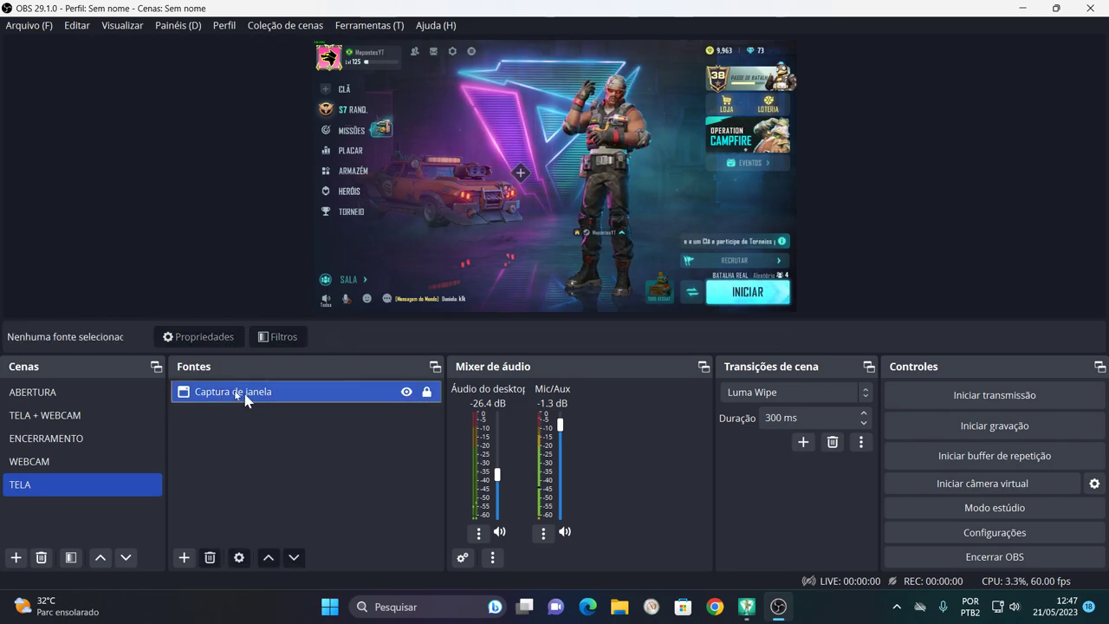
- Preview the TELA, TELA + WEBCAM and WEBCAM scenes, leaving the WEBCAM scene active
{"action": "left_click", "coordinate": [55, 461]}
{"action": "left_click", "coordinate": [36, 484]}
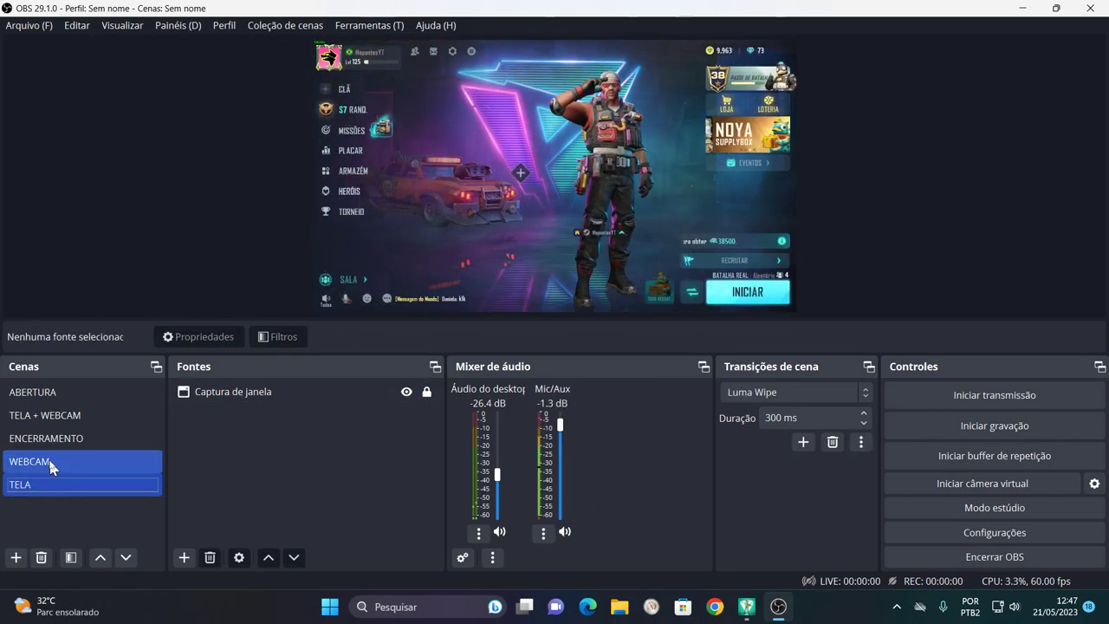
{"action": "left_click", "coordinate": [51, 417]}
{"action": "left_click", "coordinate": [39, 461]}
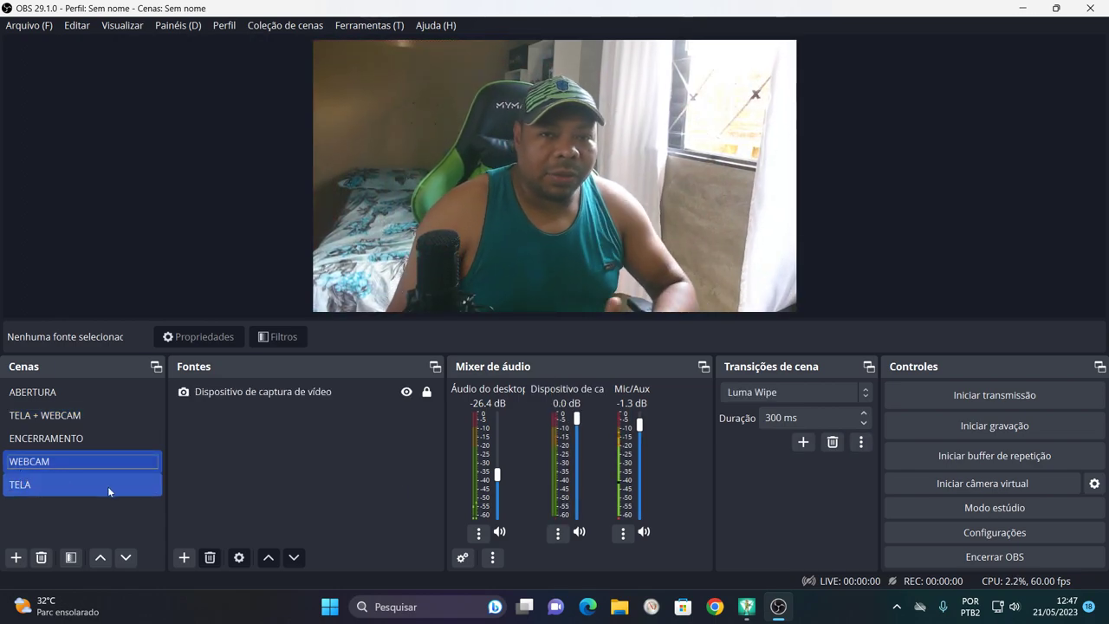
- Switch to File Explorer, open the GRAVAÇÃO OBS STUDIO folder and delete its two loose MP4 recordings
{"action": "left_click", "coordinate": [620, 608]}
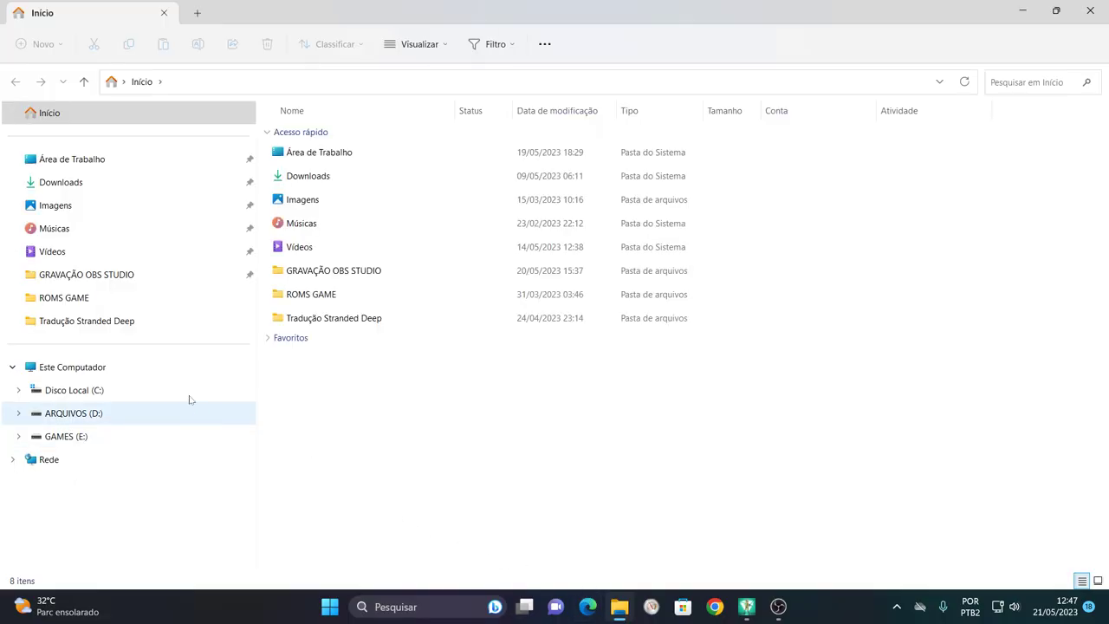
{"action": "double_click", "coordinate": [348, 274]}
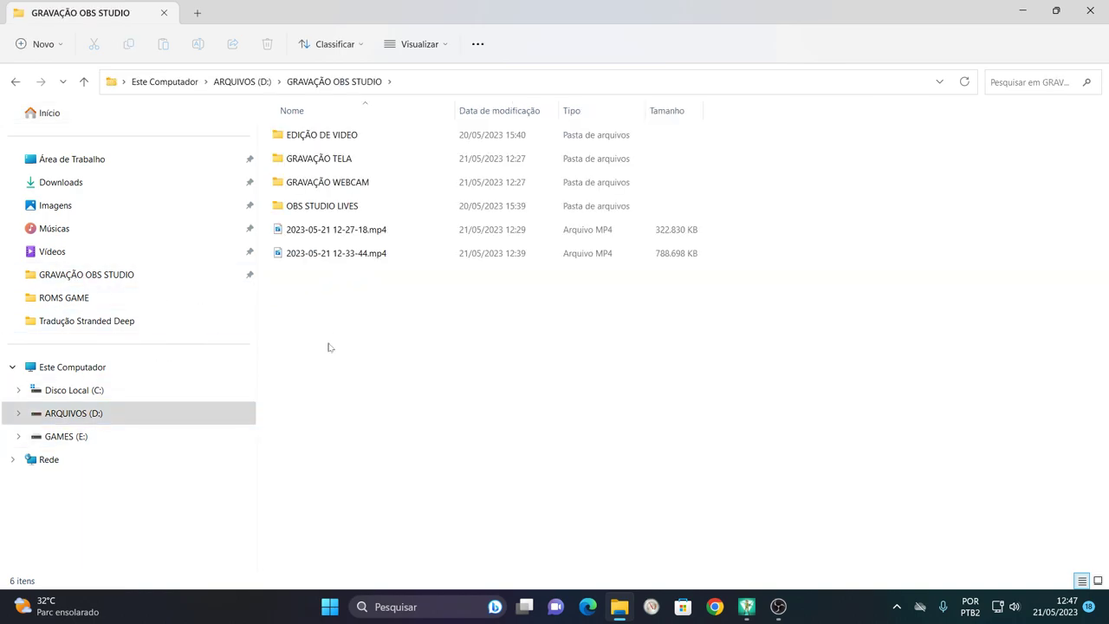
{"action": "left_click_drag", "start_coordinate": [390, 297], "coordinate": [349, 192]}
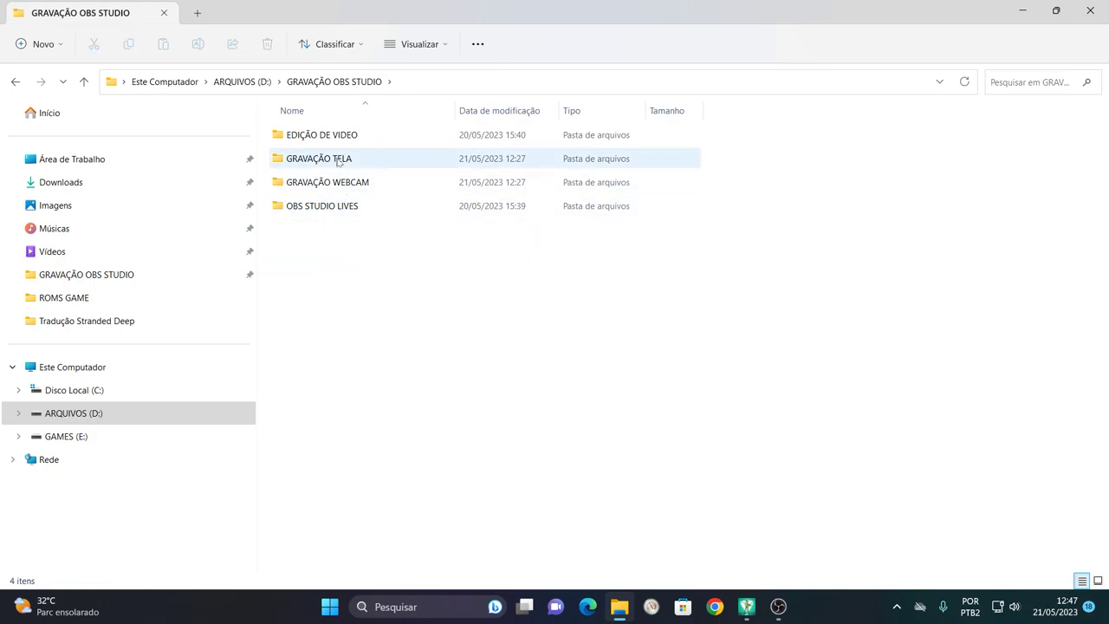
- Delete the old recordings inside the GRAVAÇÃO TELA and GRAVAÇÃO WEBCAM subfolders
{"action": "double_click", "coordinate": [339, 158]}
{"action": "left_click", "coordinate": [306, 151]}
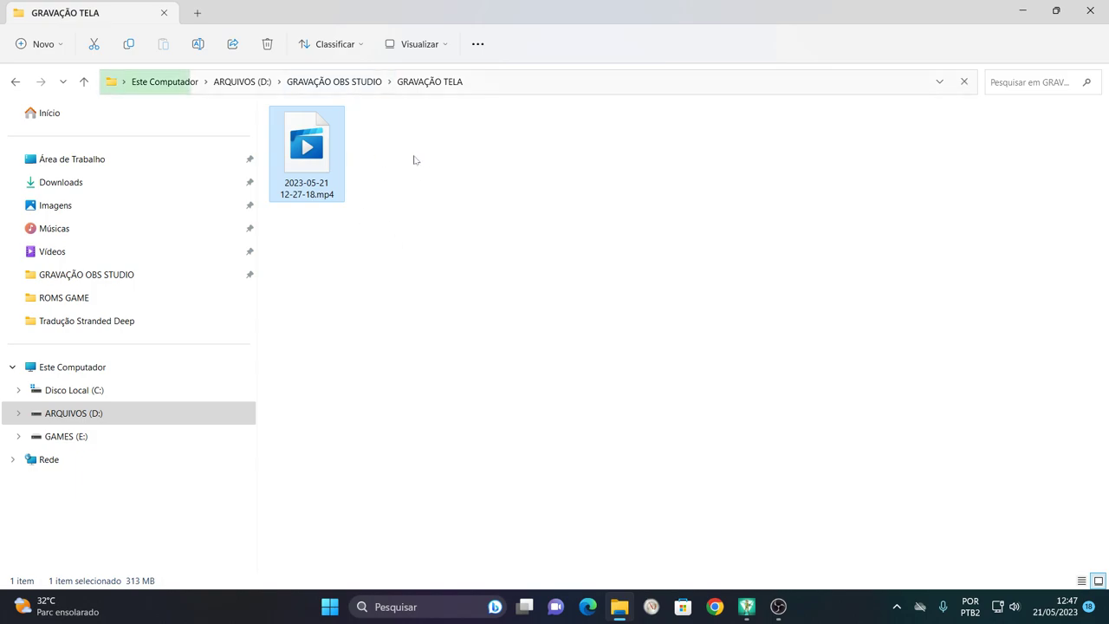
{"action": "key", "text": "Delete"}
{"action": "left_click", "coordinate": [336, 81]}
{"action": "double_click", "coordinate": [329, 182]}
{"action": "left_click", "coordinate": [329, 185]}
{"action": "key", "text": "Delete"}
- Return to the GRAVAÇÃO OBS STUDIO folder and check its location on the ARQUIVOS (D:) drive
{"action": "left_click", "coordinate": [361, 83]}
{"action": "left_click", "coordinate": [356, 276]}
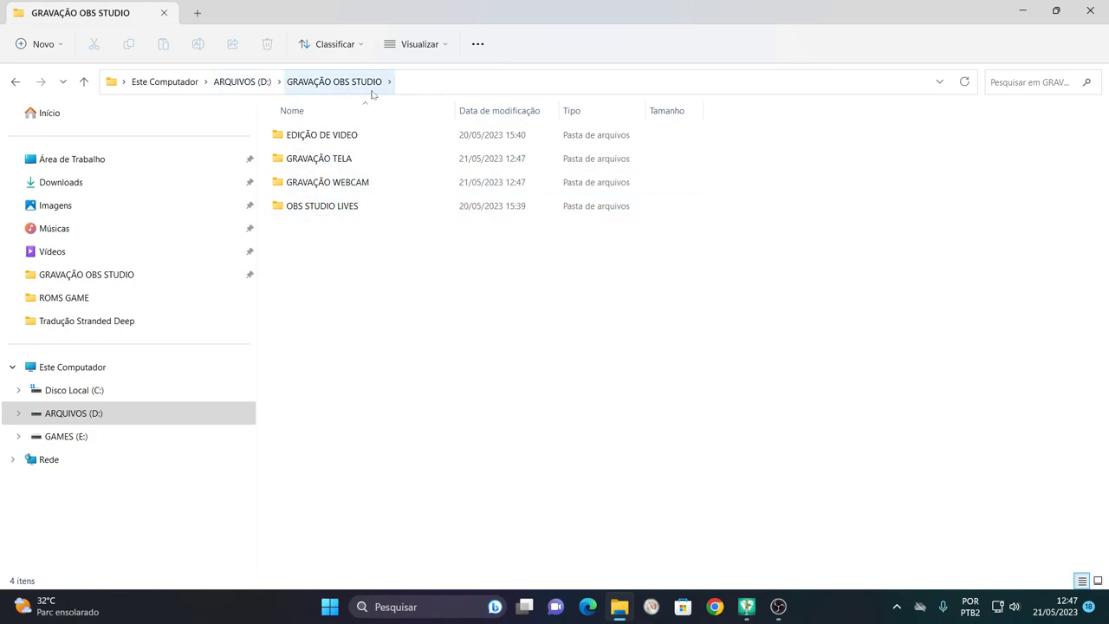
{"action": "left_click", "coordinate": [265, 80]}
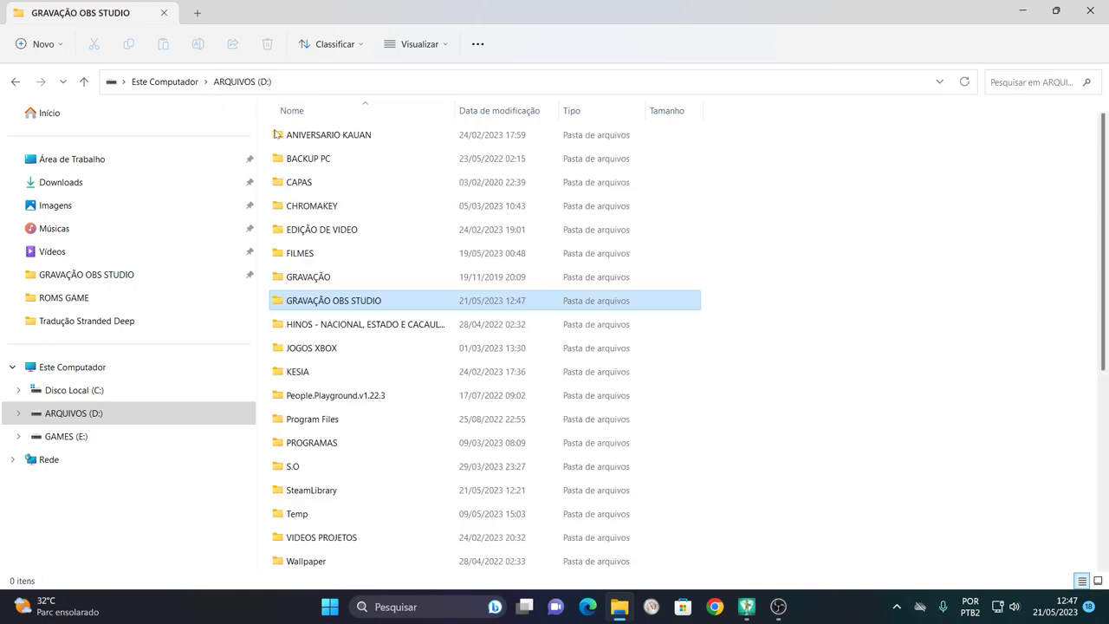
{"action": "double_click", "coordinate": [334, 303]}
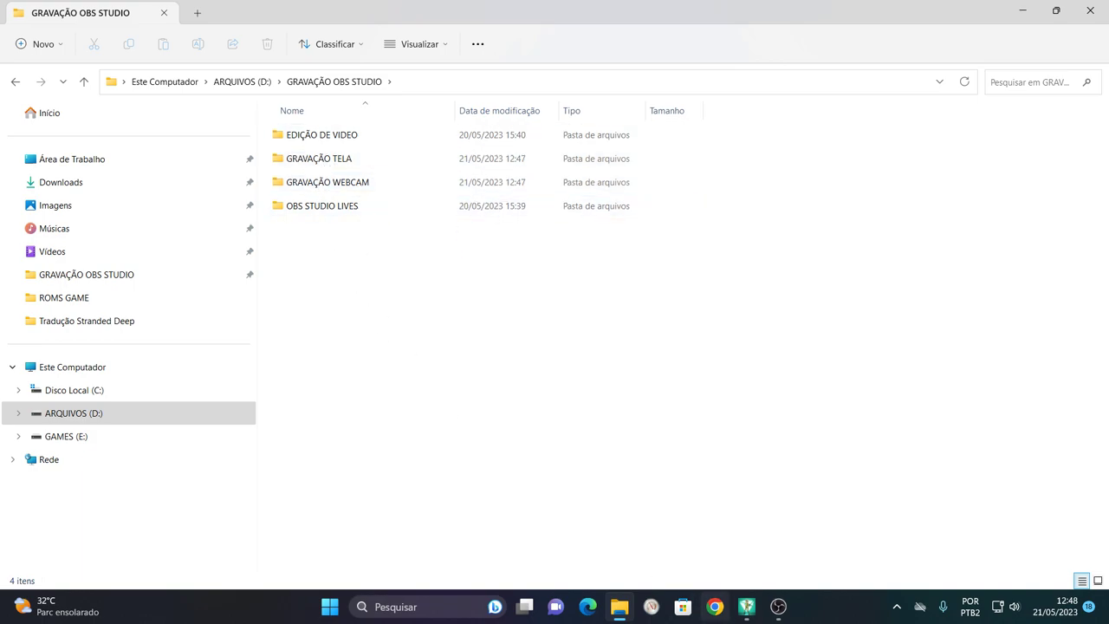
- Switch to OBS Studio and add a Source Record effect filter to the WEBCAM scene's Dispositivo de captura de vídeo, keeping the default name
{"action": "left_click", "coordinate": [777, 608]}
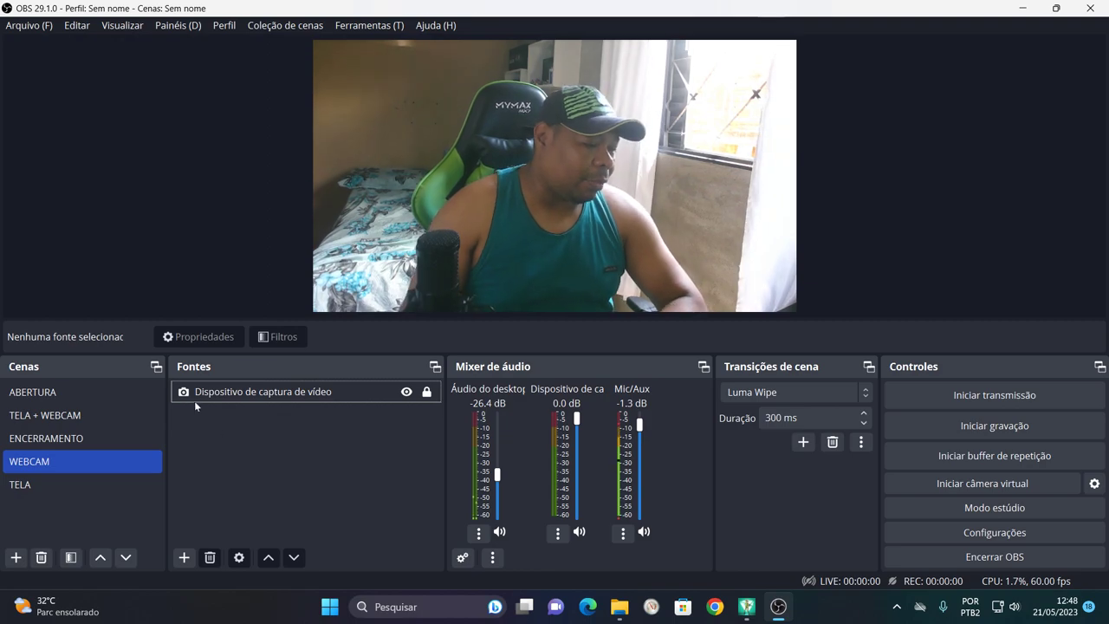
{"action": "left_click", "coordinate": [243, 392]}
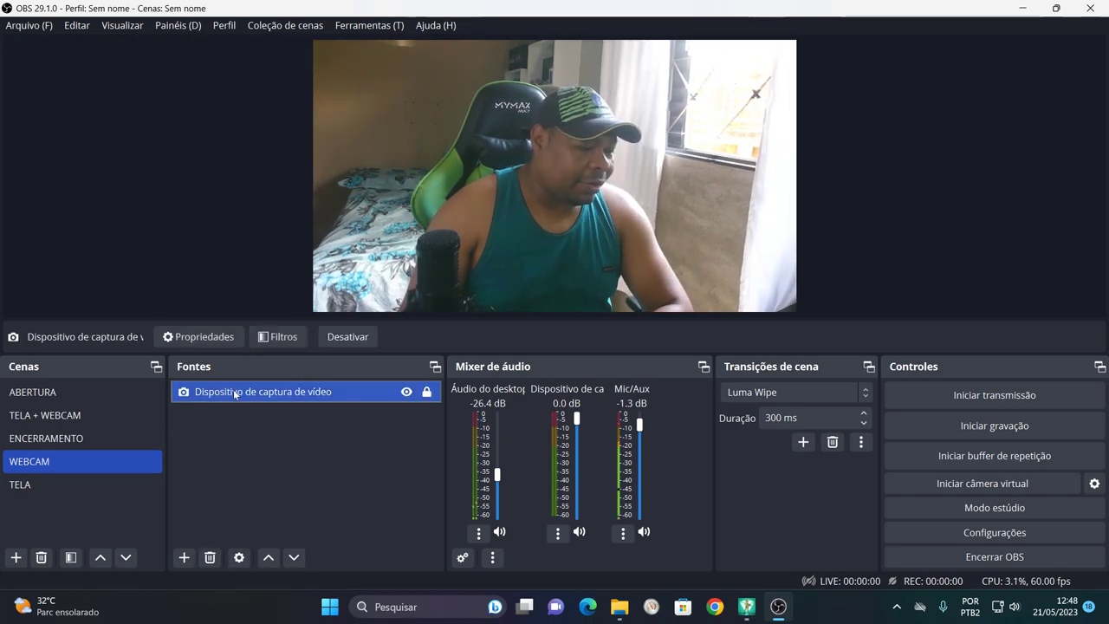
{"action": "right_click", "coordinate": [234, 395]}
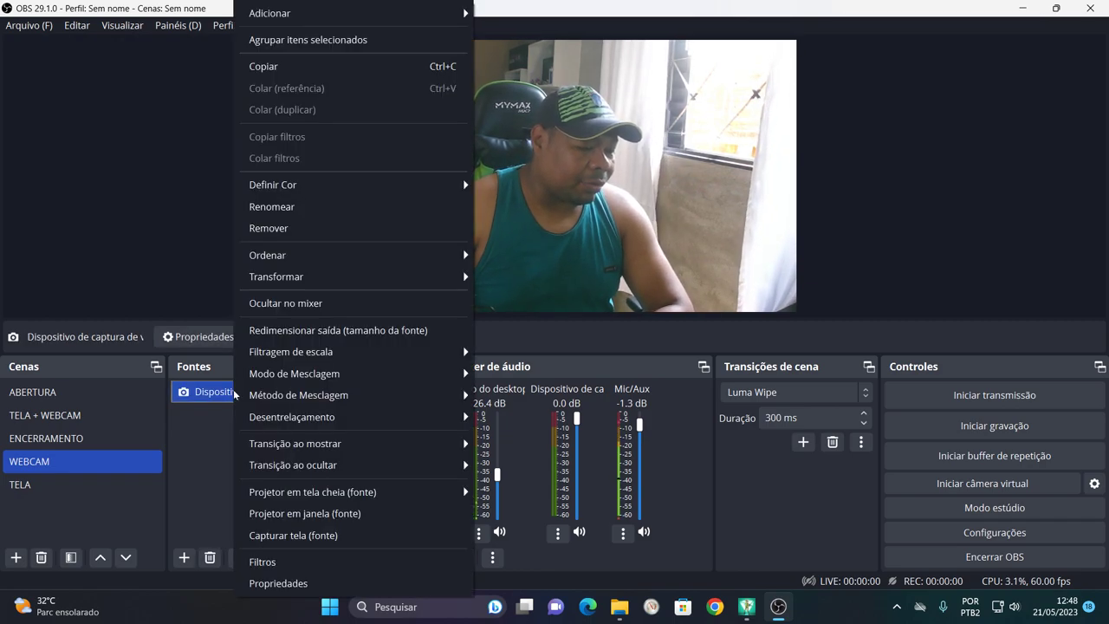
{"action": "left_click", "coordinate": [306, 563]}
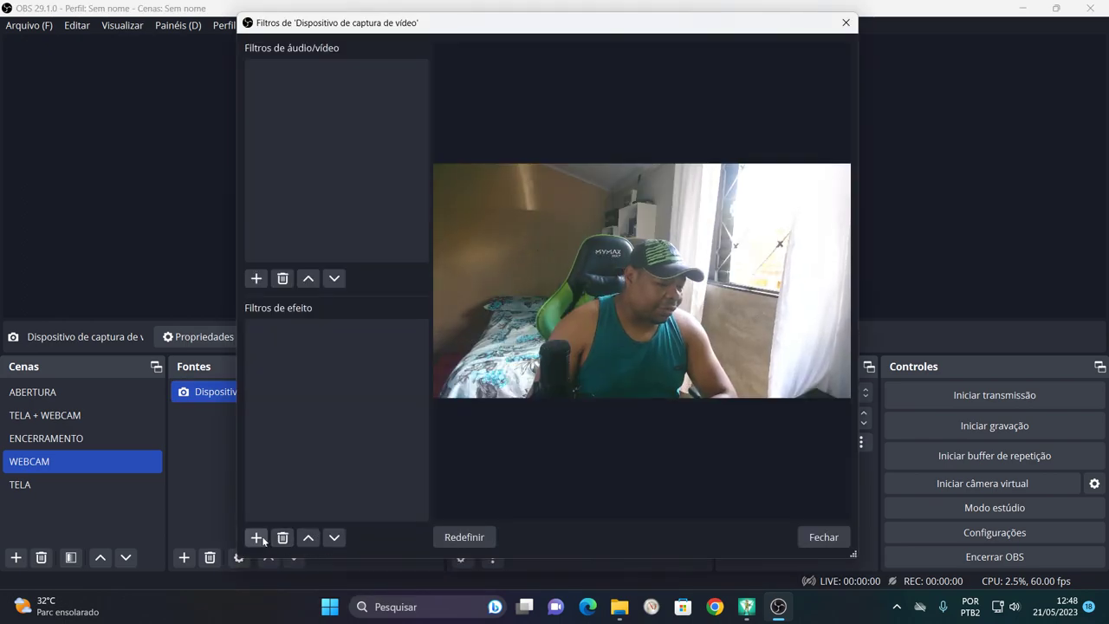
{"action": "left_click", "coordinate": [257, 538]}
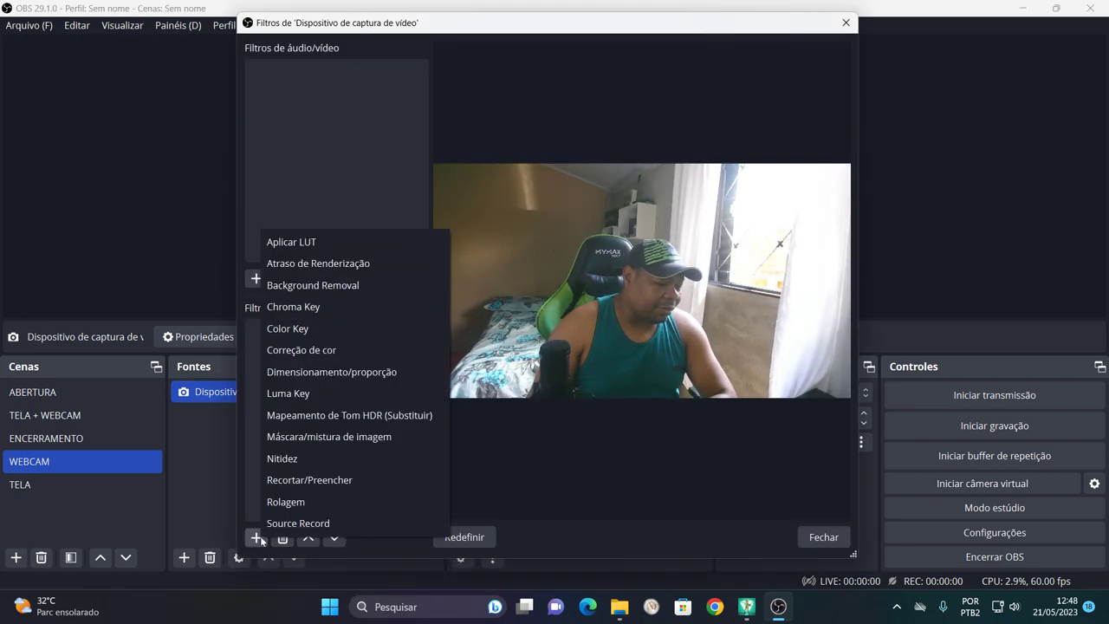
{"action": "left_click", "coordinate": [318, 524]}
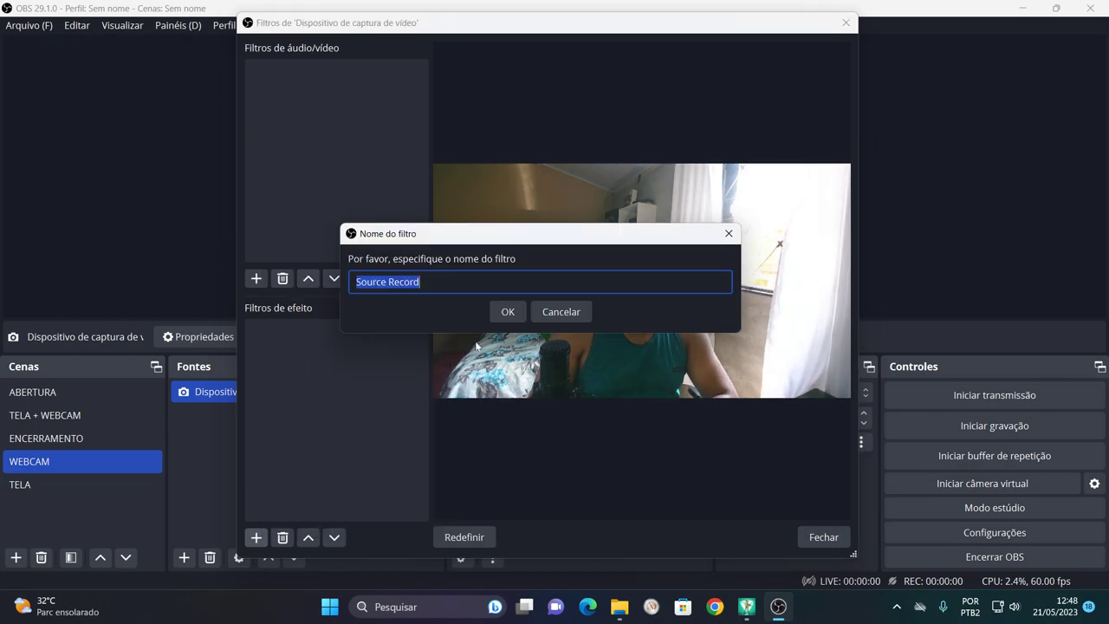
{"action": "left_click", "coordinate": [502, 312]}
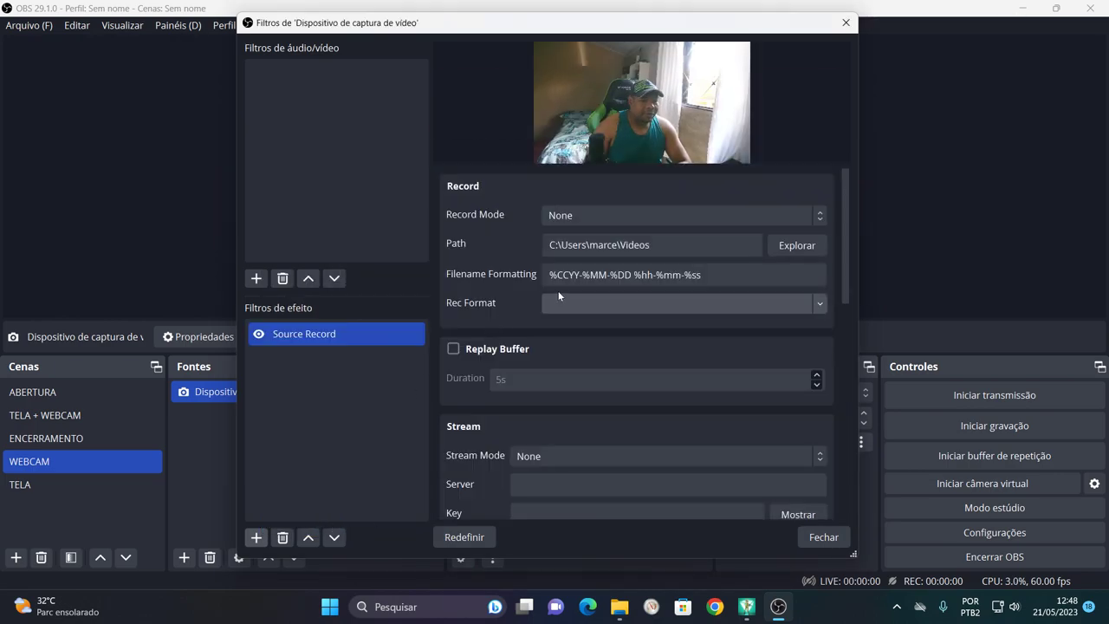
- Set the Source Record filter's Record Mode to Streaming or Recording
{"action": "left_click", "coordinate": [585, 216]}
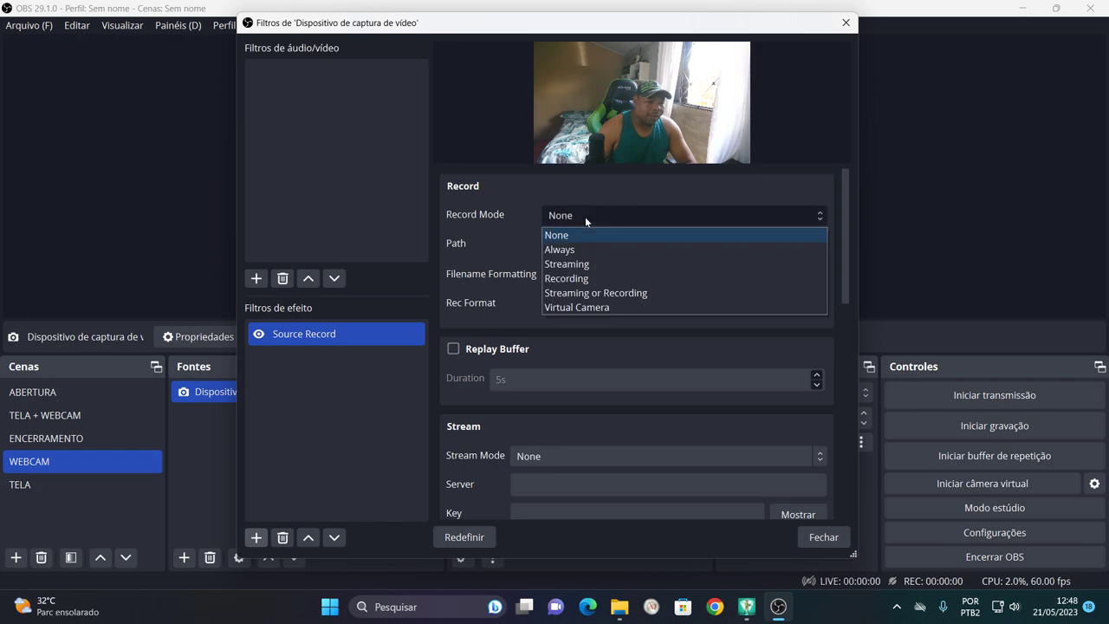
{"action": "left_click", "coordinate": [593, 294]}
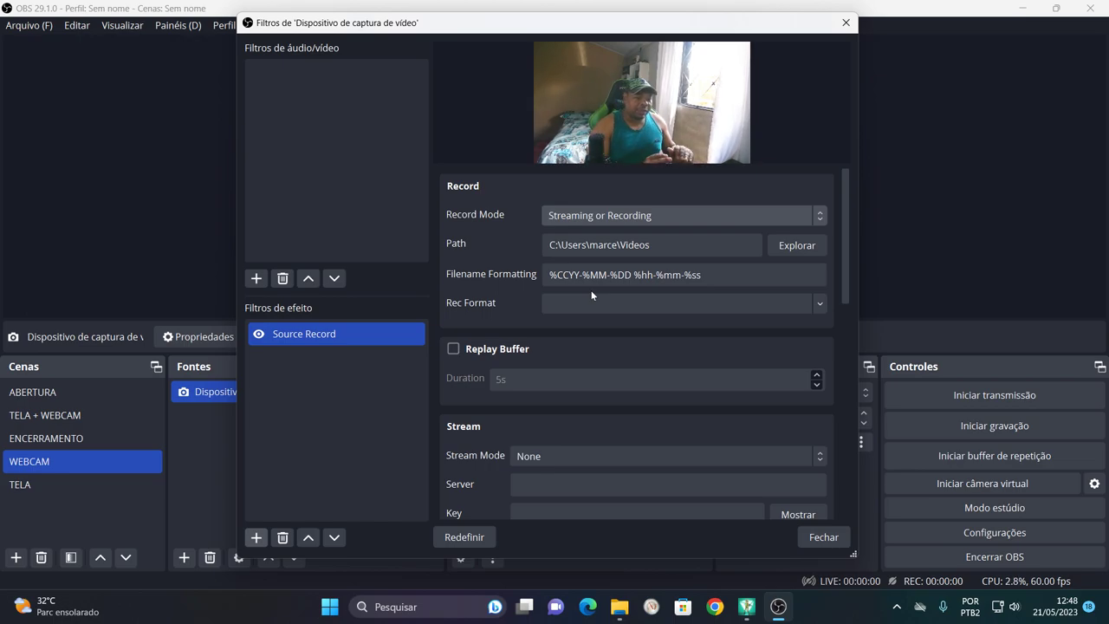
{"action": "left_click", "coordinate": [695, 214]}
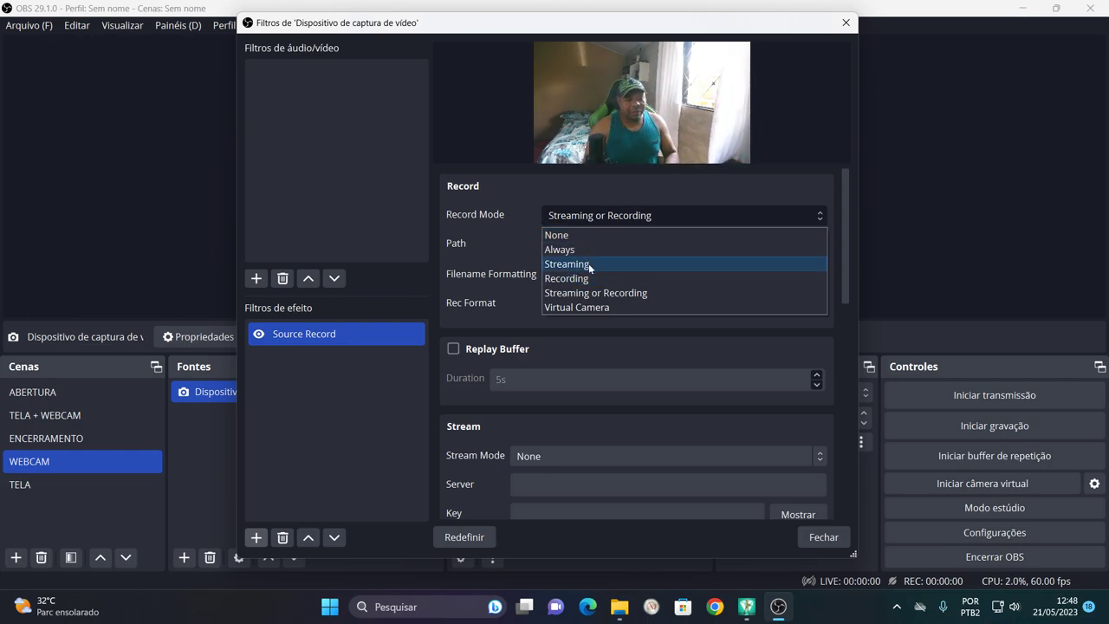
{"action": "left_click", "coordinate": [598, 293]}
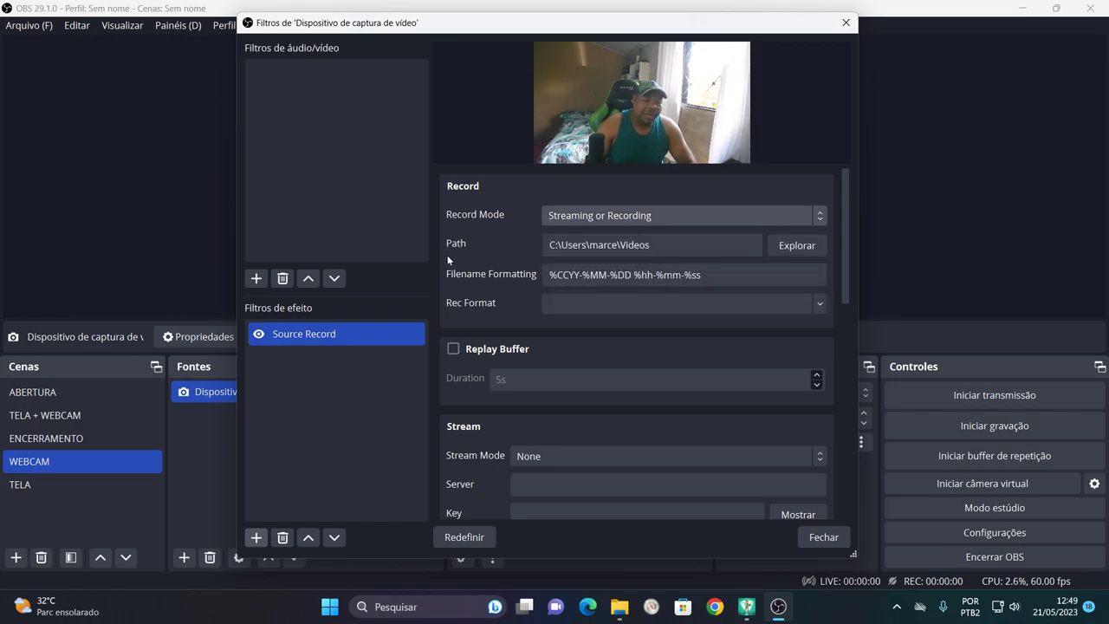
- Set the filter's recording path to the GRAVAÇÃO WEBCAM folder inside D:/GRAVAÇÃO OBS STUDIO
{"action": "left_click", "coordinate": [797, 247]}
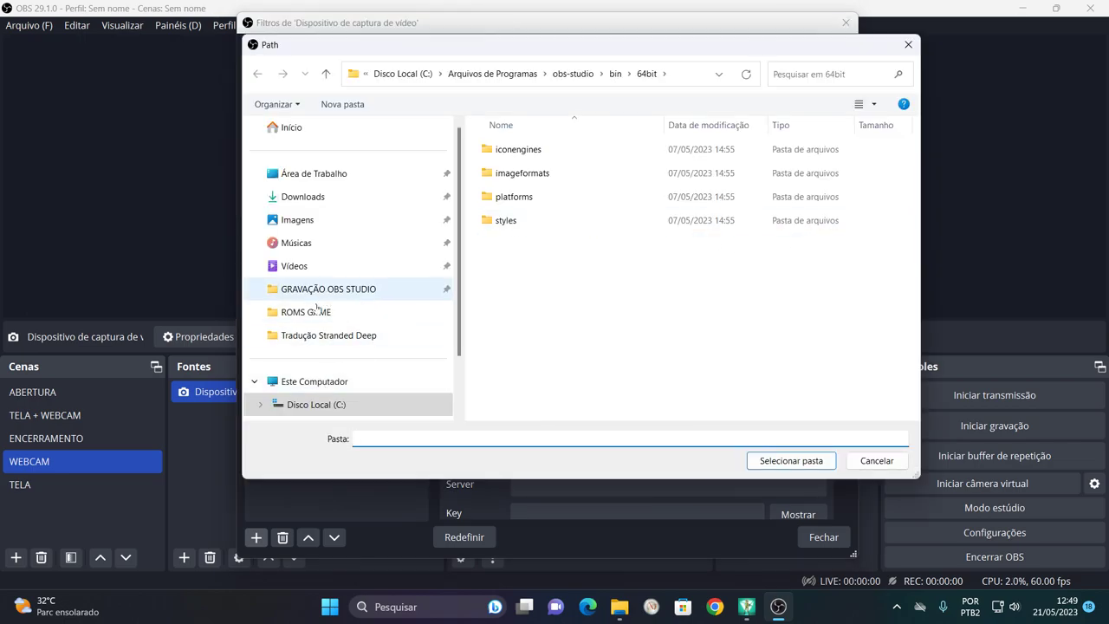
{"action": "left_click", "coordinate": [317, 292]}
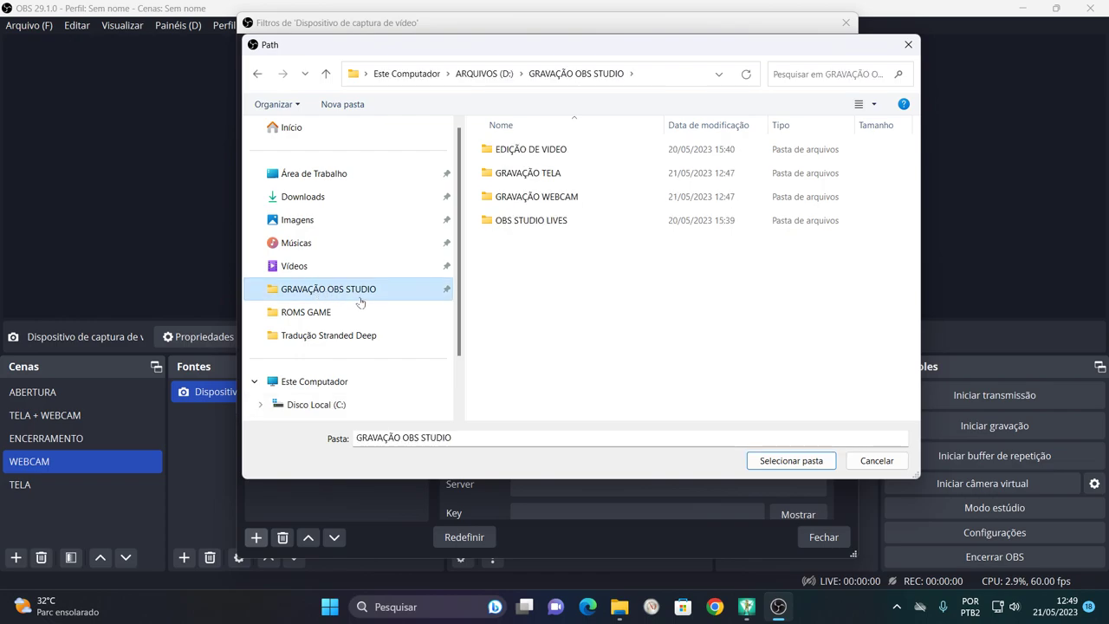
{"action": "double_click", "coordinate": [537, 196]}
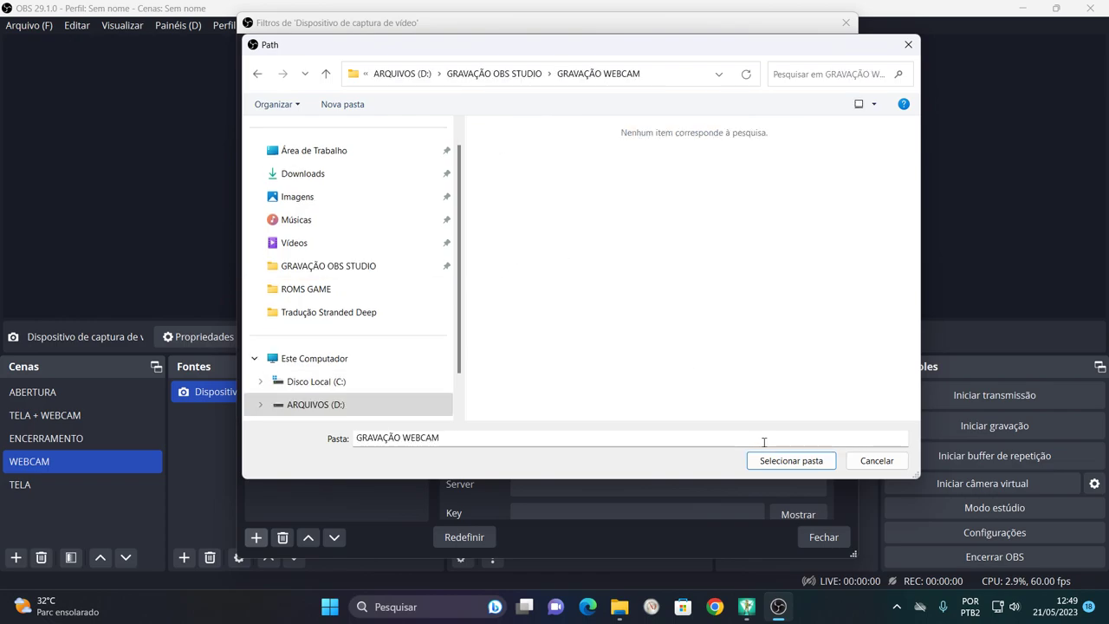
{"action": "left_click", "coordinate": [785, 460]}
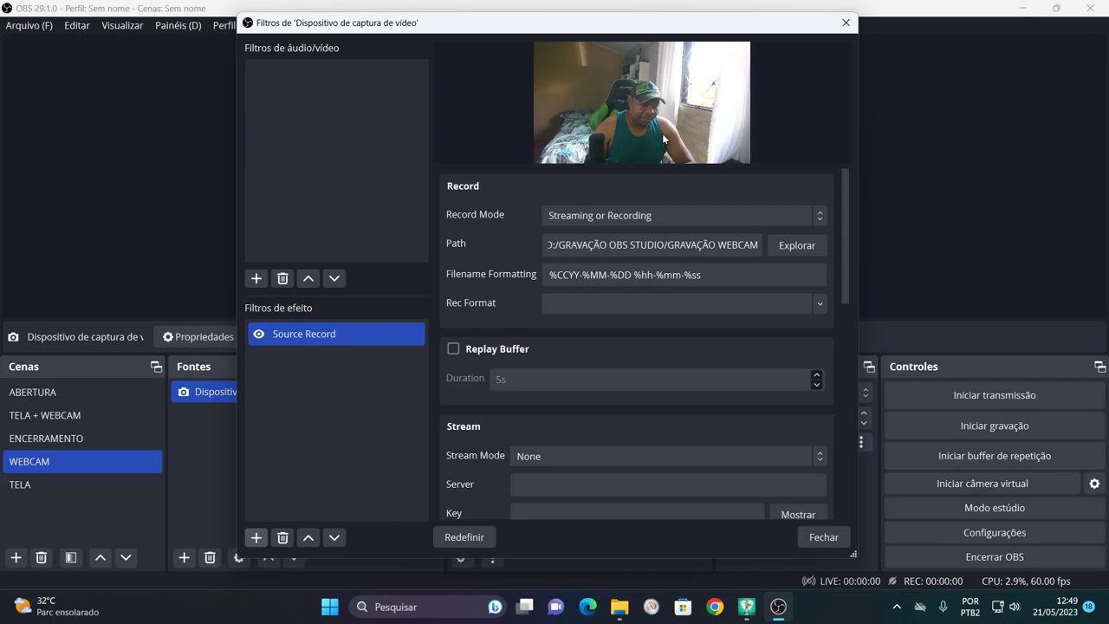
- Set the Source Record filter's Rec Format to mp4
{"action": "left_click", "coordinate": [626, 310]}
{"action": "scroll", "coordinate": [606, 358], "scroll_direction": "down", "scroll_amount": 2}
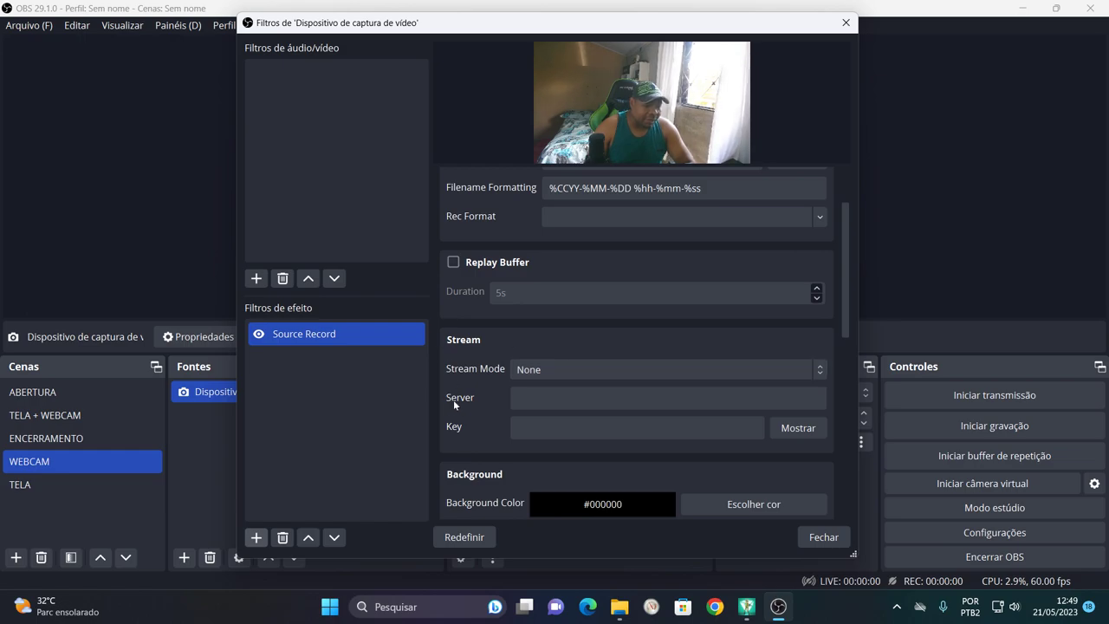
{"action": "scroll", "coordinate": [454, 400], "scroll_direction": "up", "scroll_amount": 1}
{"action": "scroll", "coordinate": [491, 274], "scroll_direction": "up", "scroll_amount": 1}
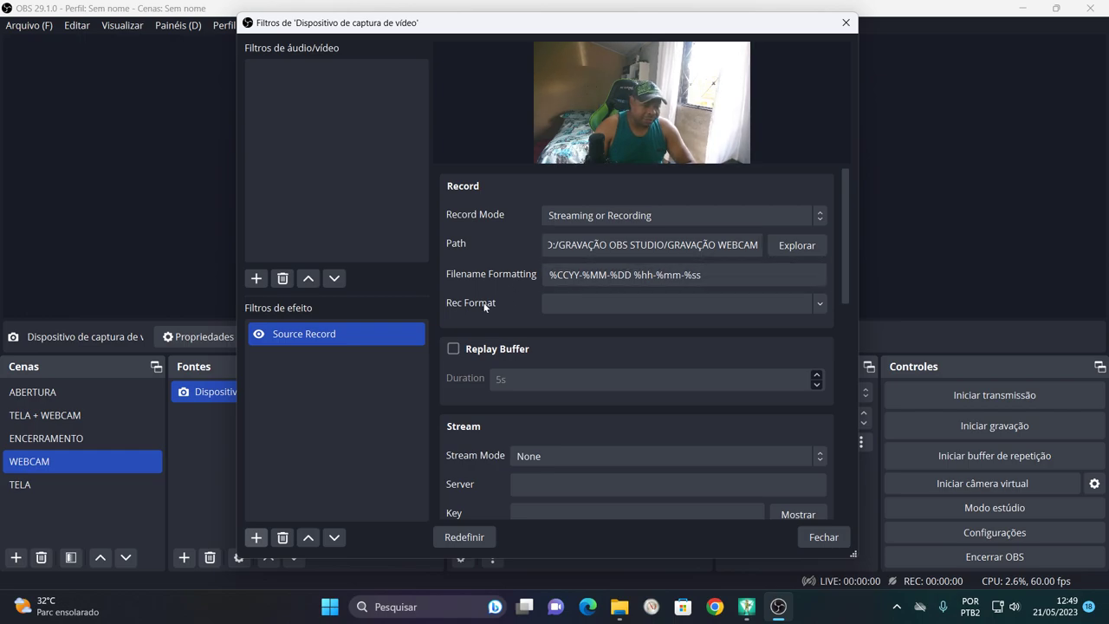
{"action": "left_click", "coordinate": [820, 305]}
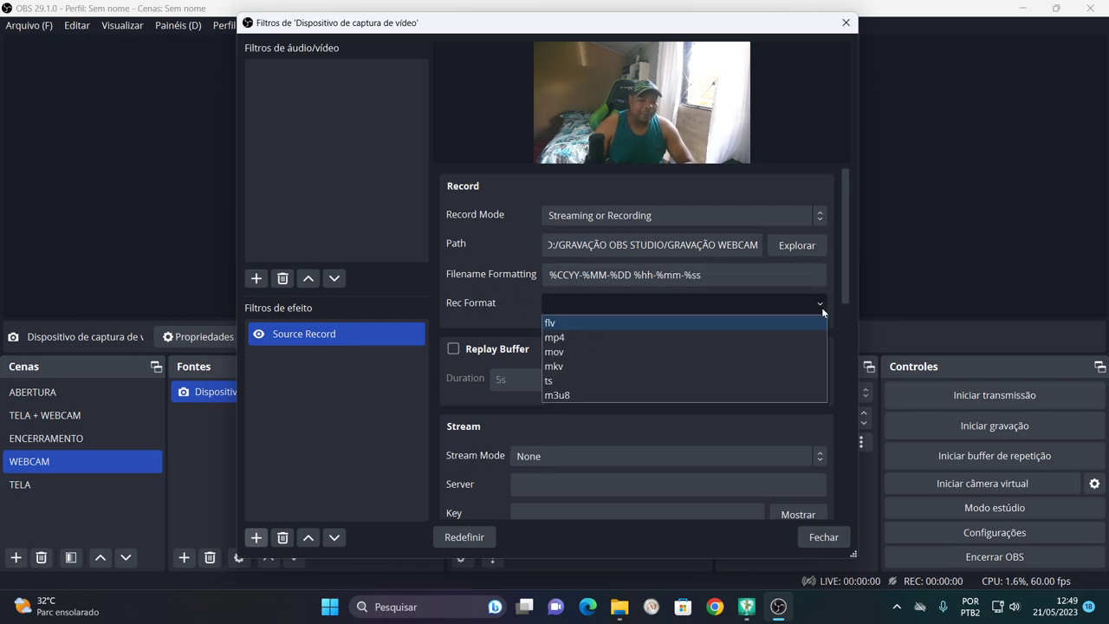
{"action": "left_click", "coordinate": [595, 337]}
- Enable Different Audio for the webcam recording, with Audio Track set to Track 1 and Source set to Mic/Aux
{"action": "scroll", "coordinate": [585, 334], "scroll_direction": "down", "scroll_amount": 2}
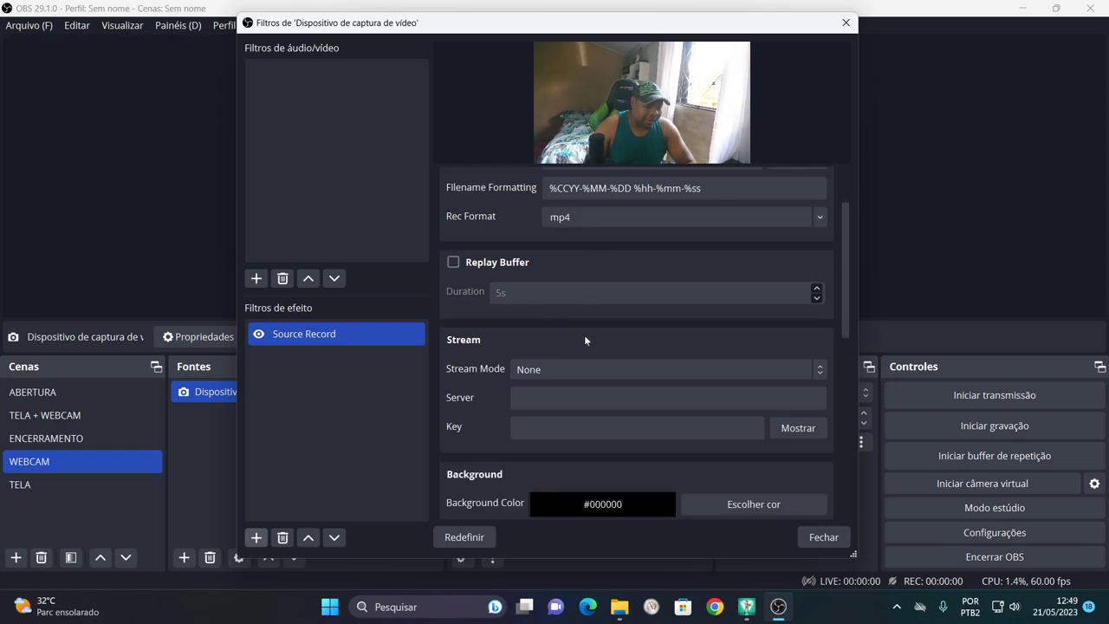
{"action": "scroll", "coordinate": [585, 339], "scroll_direction": "down", "scroll_amount": 4}
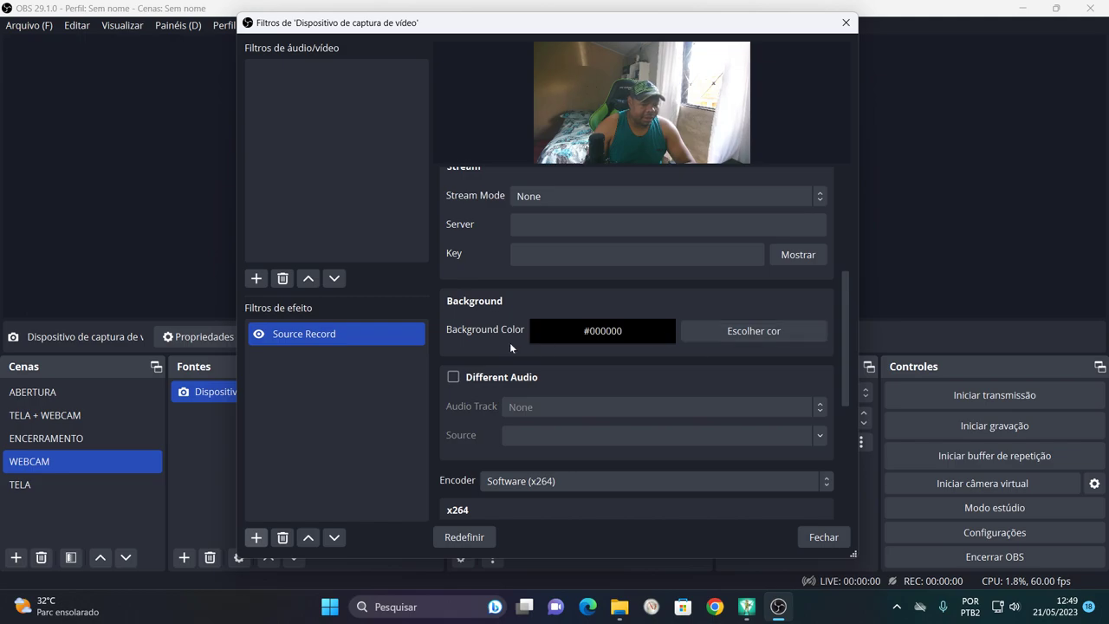
{"action": "scroll", "coordinate": [510, 346], "scroll_direction": "down", "scroll_amount": 3}
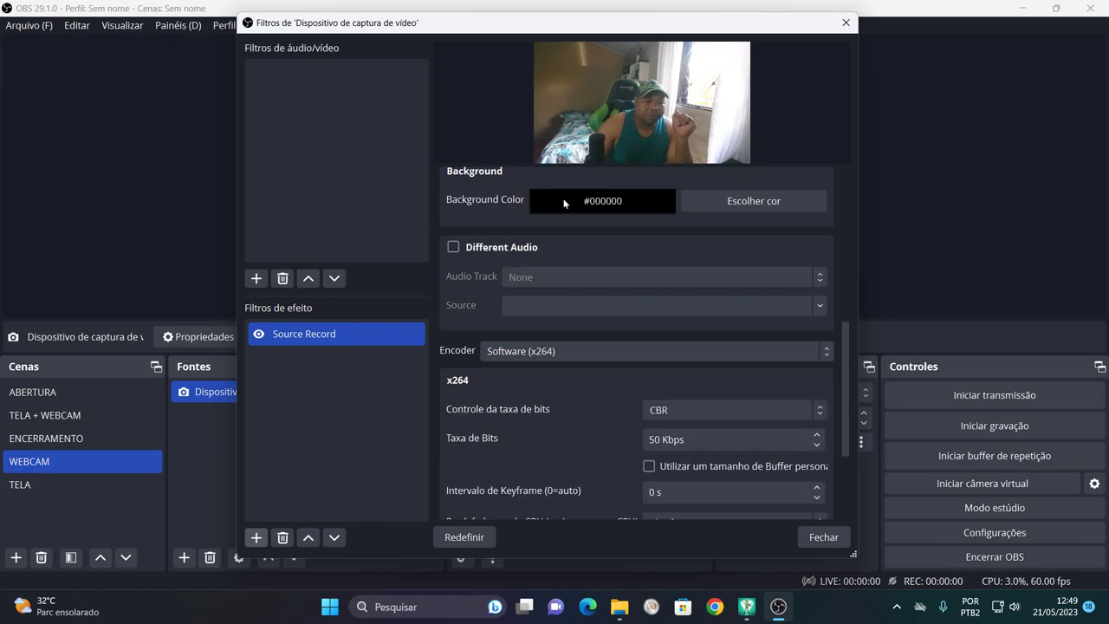
{"action": "left_click", "coordinate": [486, 248]}
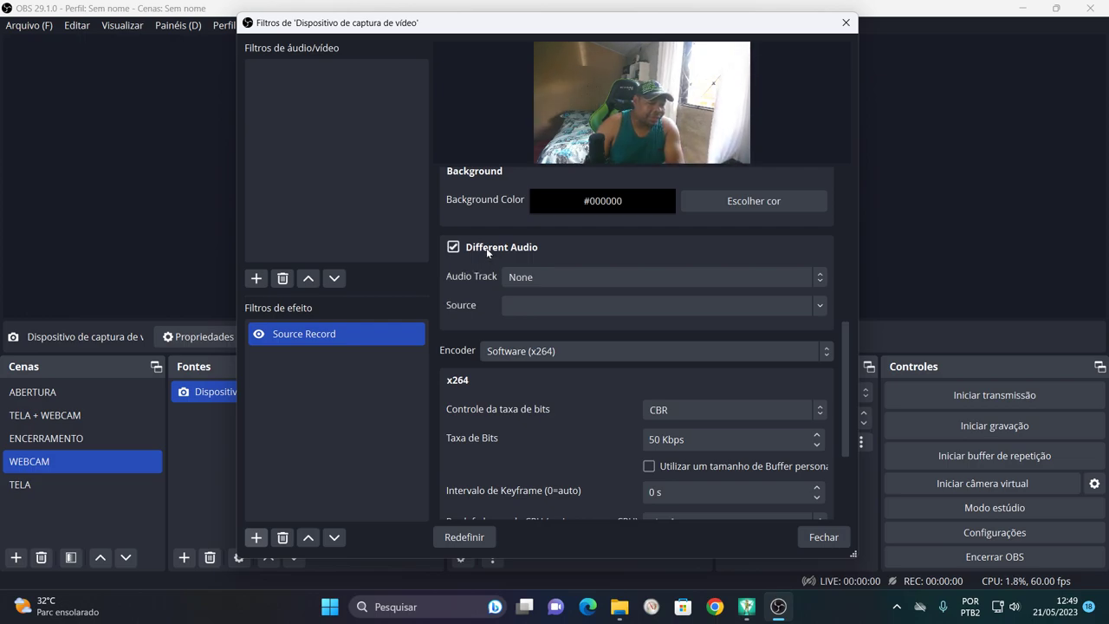
{"action": "left_click", "coordinate": [563, 286]}
{"action": "left_click", "coordinate": [552, 312]}
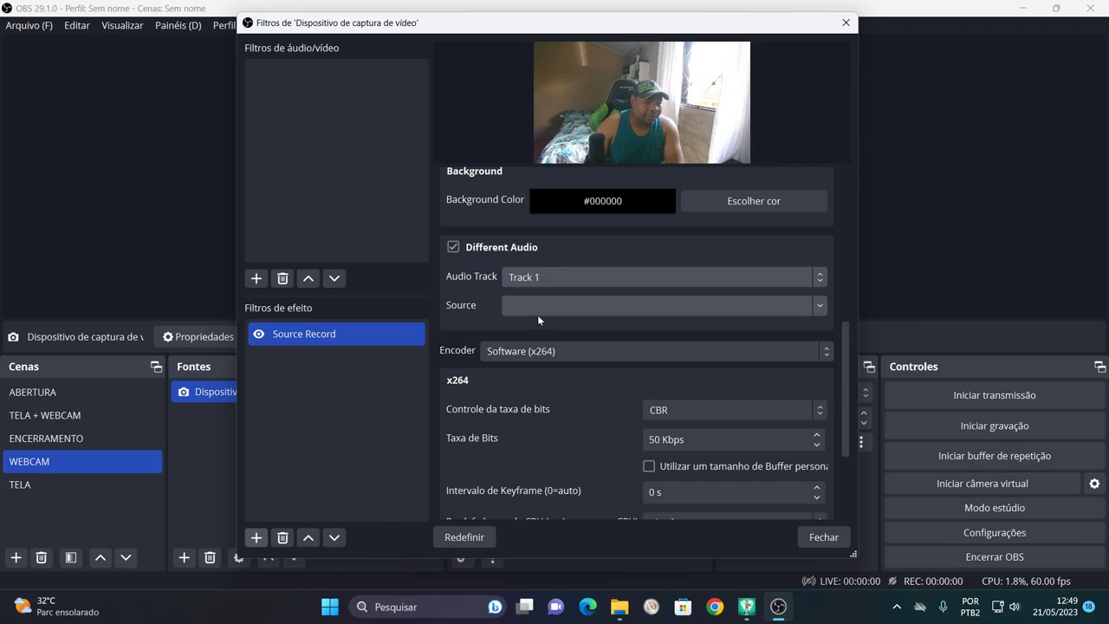
{"action": "left_click", "coordinate": [823, 304]}
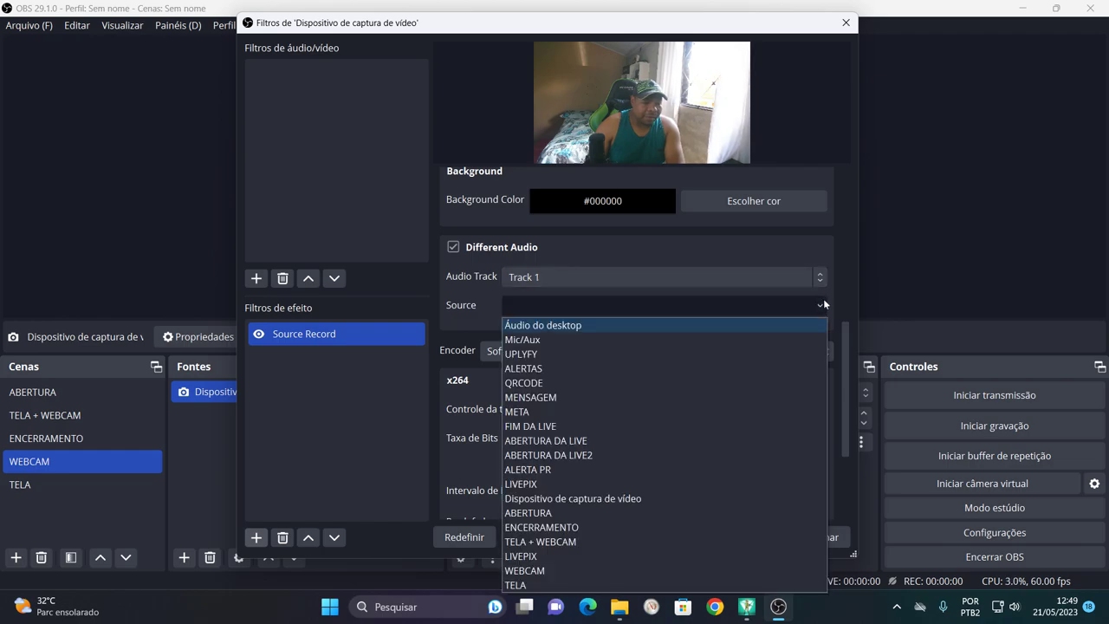
{"action": "left_click", "coordinate": [534, 341]}
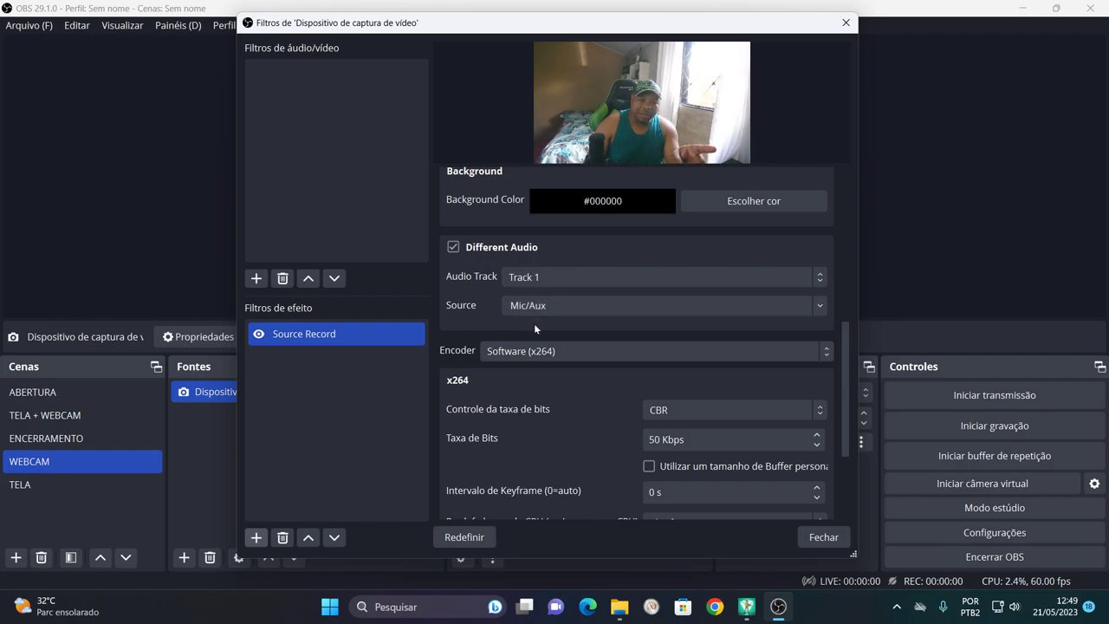
{"action": "scroll", "coordinate": [531, 403], "scroll_direction": "down", "scroll_amount": 1}
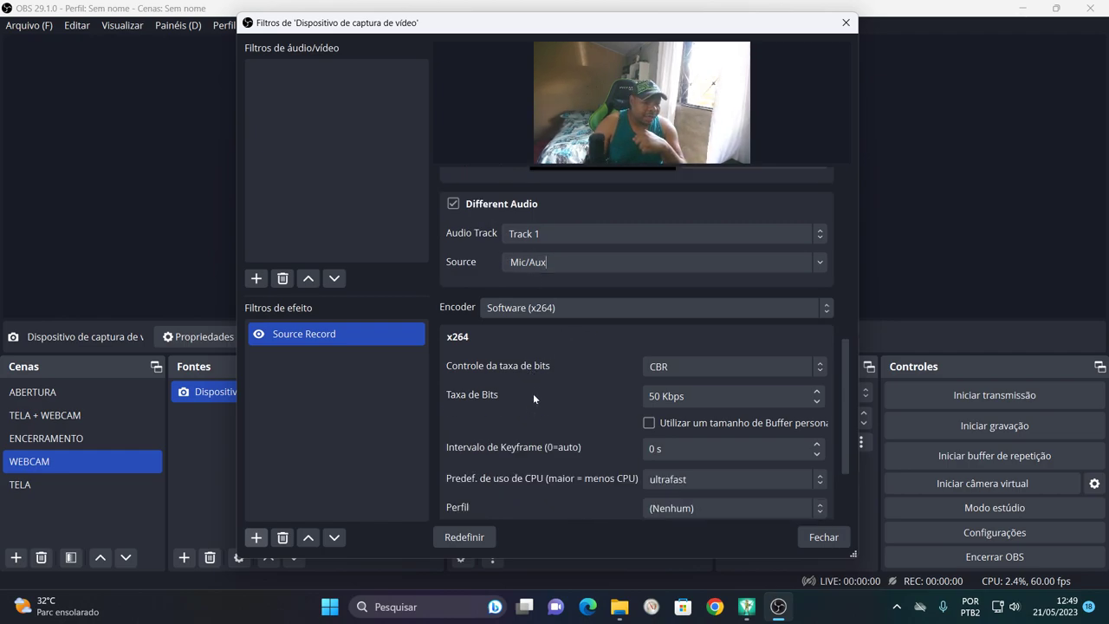
- Set the webcam Source Record filter's Encoder to x264
{"action": "left_click", "coordinate": [511, 312]}
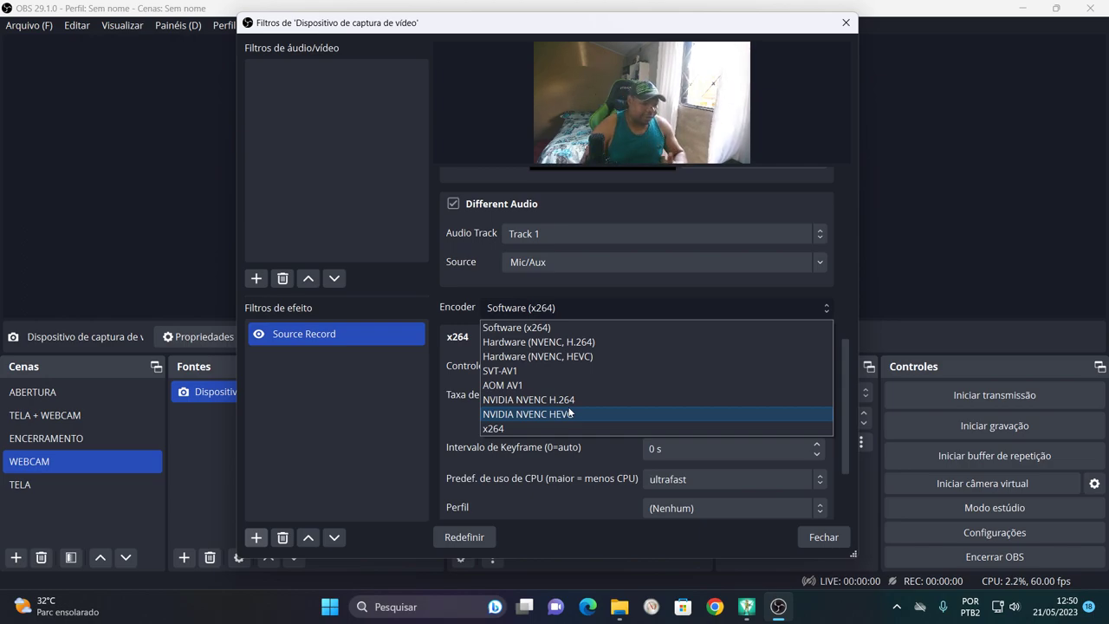
{"action": "left_click", "coordinate": [534, 327]}
{"action": "left_click", "coordinate": [529, 310]}
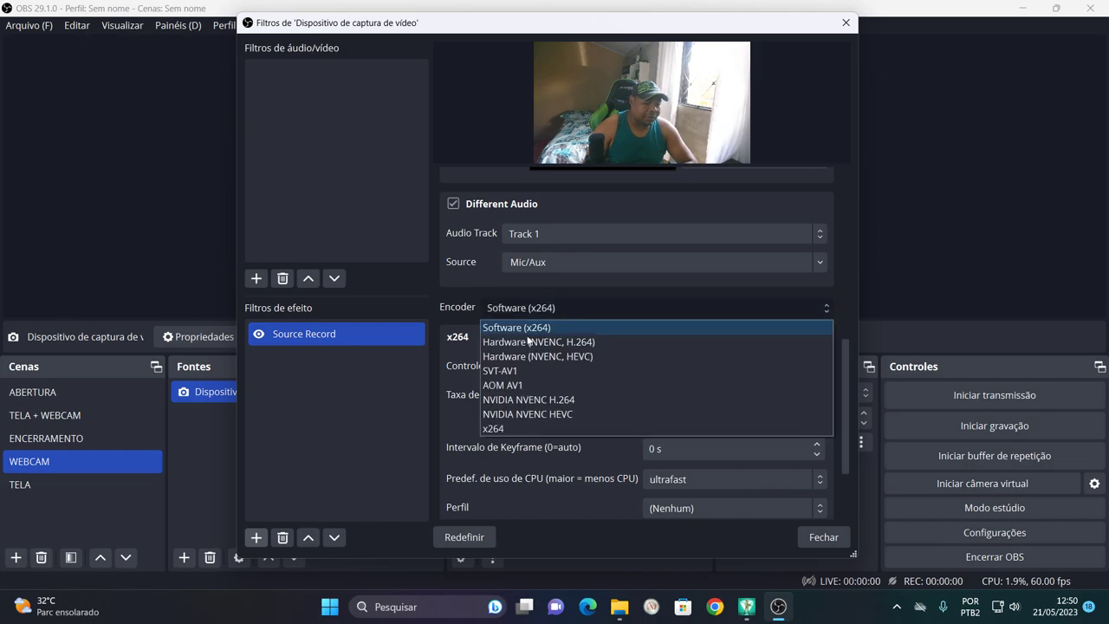
{"action": "left_click", "coordinate": [533, 428]}
- Set the webcam filter's x264 bitrate to 20000 Kbps
{"action": "scroll", "coordinate": [551, 389], "scroll_direction": "down", "scroll_amount": 2}
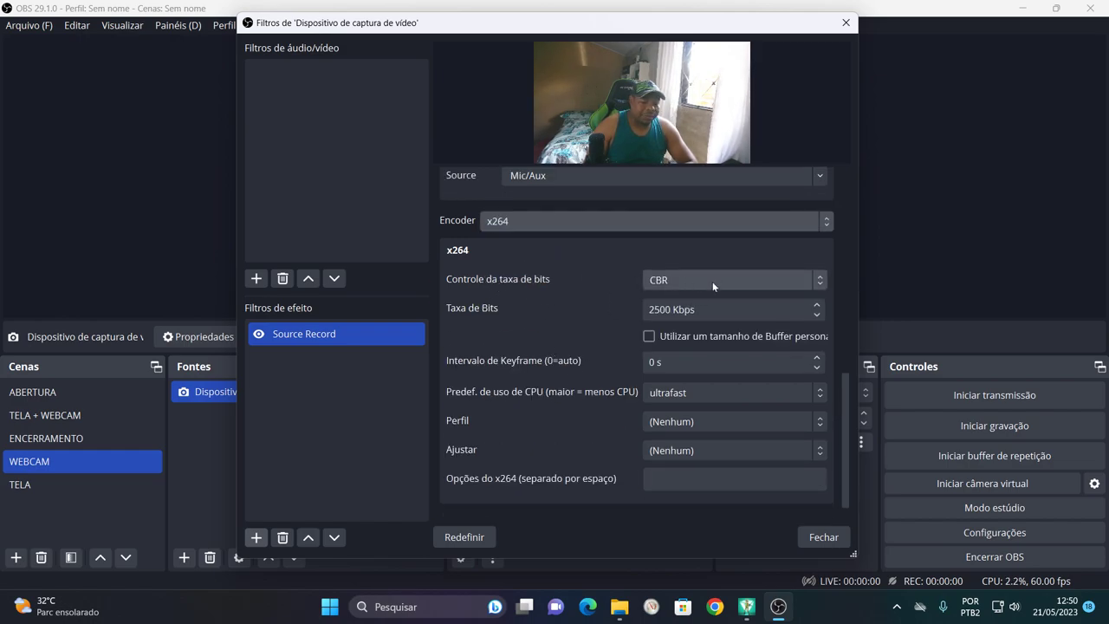
{"action": "left_click_drag", "start_coordinate": [662, 310], "coordinate": [626, 316]}
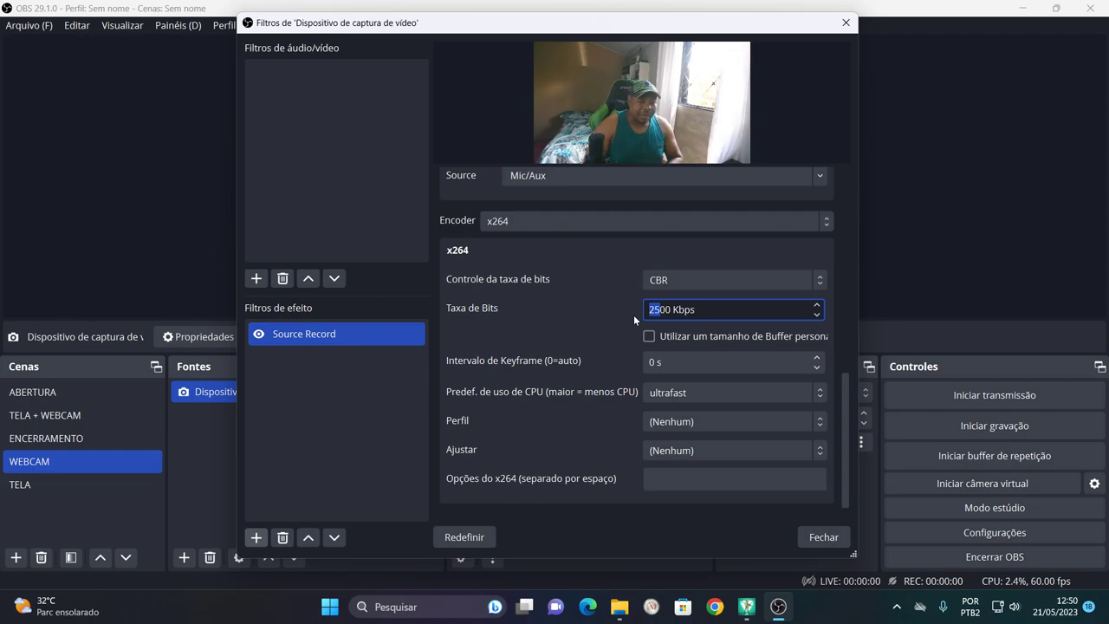
{"action": "type", "text": "200"}
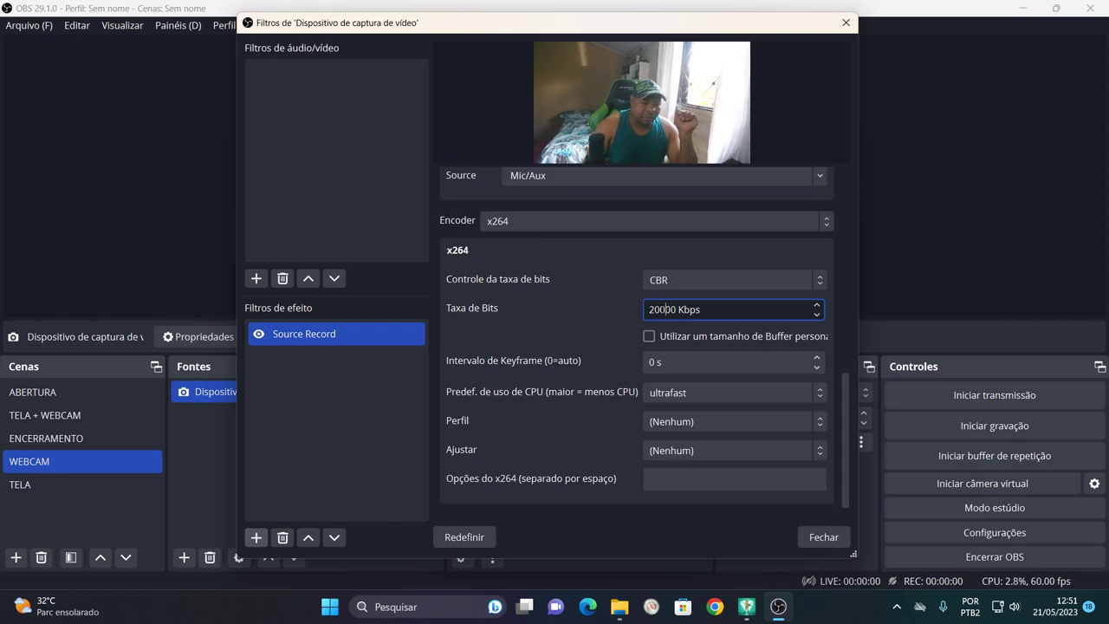
- Review the CPU usage presets while keeping ultrafast, and close the webcam filters window
{"action": "left_click", "coordinate": [670, 391]}
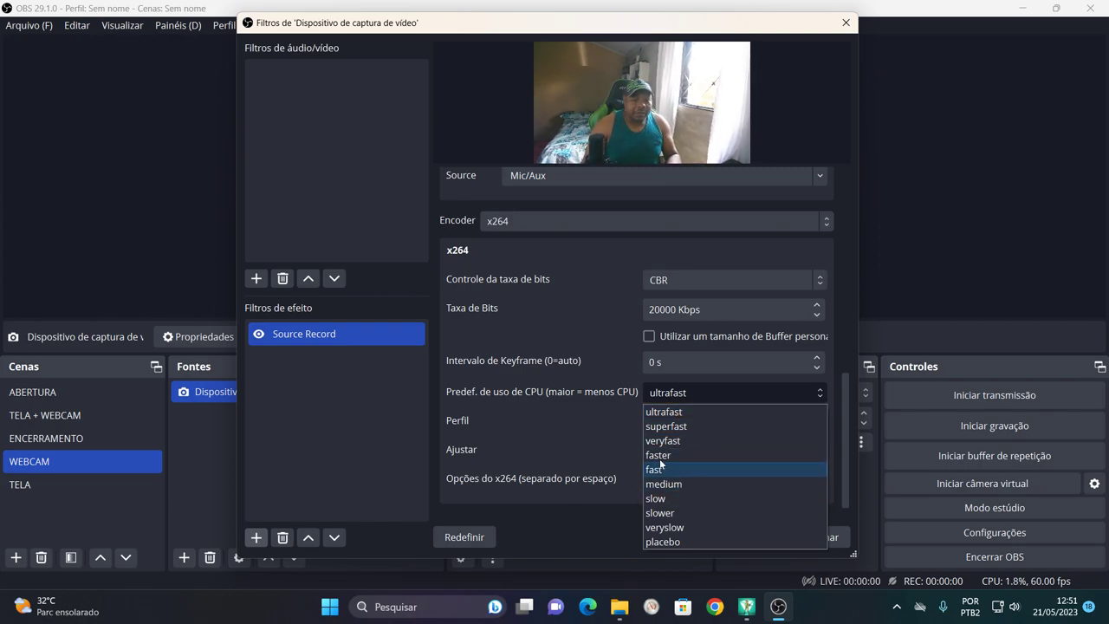
{"action": "left_click", "coordinate": [507, 396]}
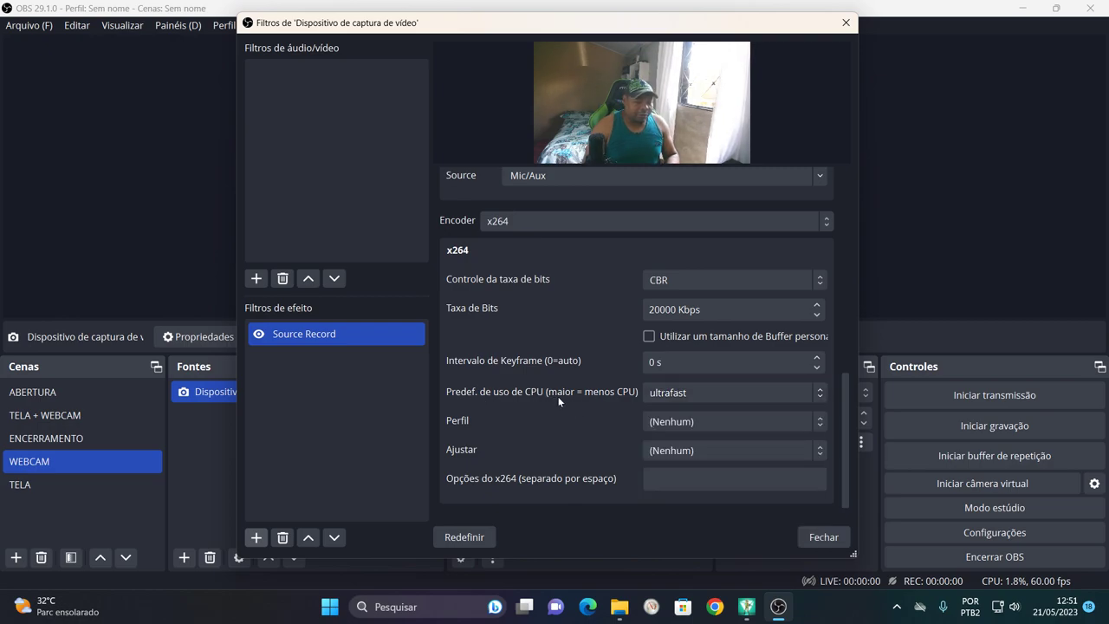
{"action": "left_click", "coordinate": [693, 393]}
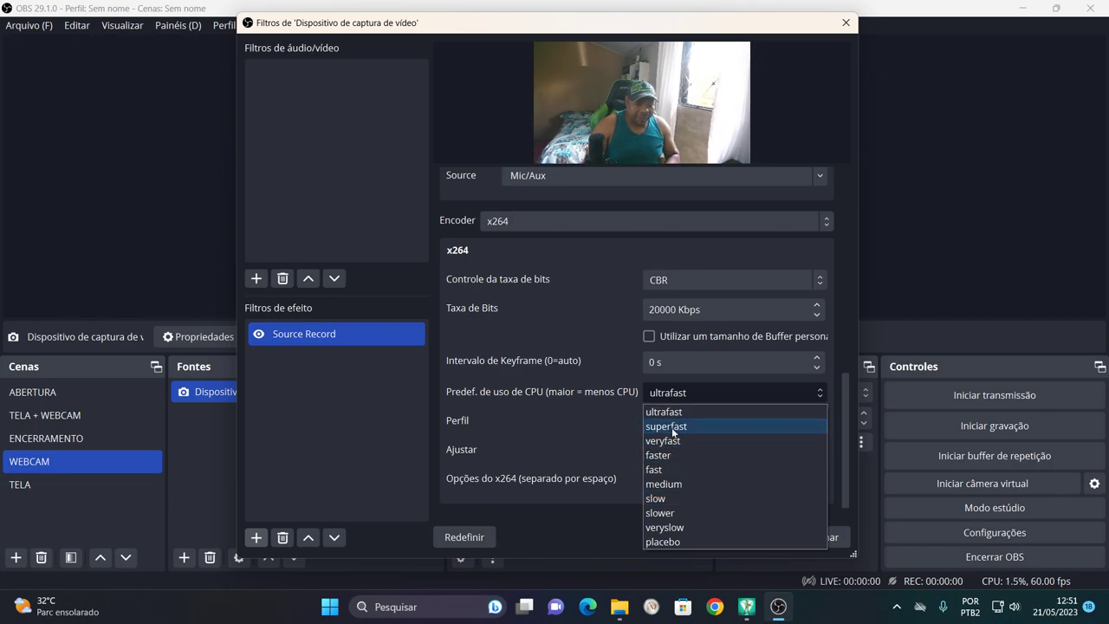
{"action": "left_click", "coordinate": [619, 374]}
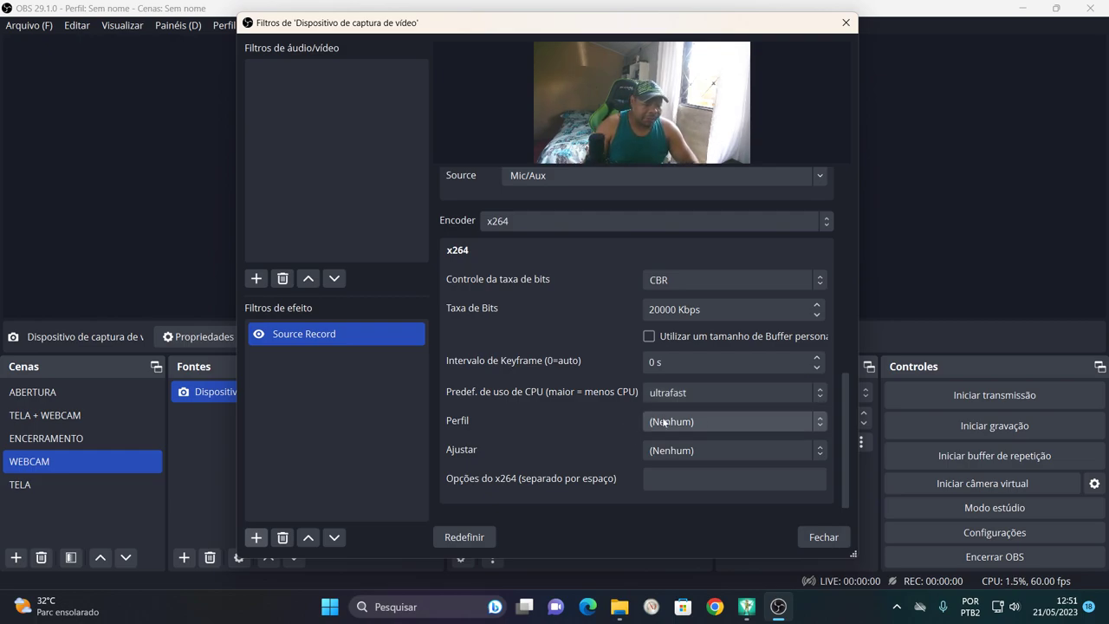
{"action": "scroll", "coordinate": [600, 450], "scroll_direction": "down", "scroll_amount": 1}
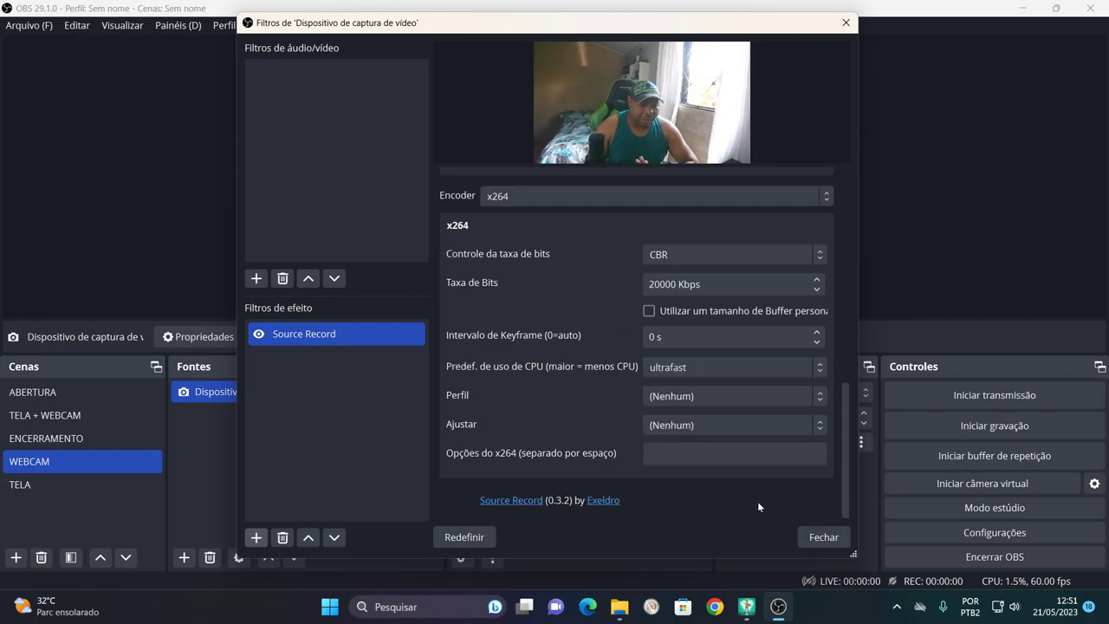
{"action": "left_click", "coordinate": [821, 540]}
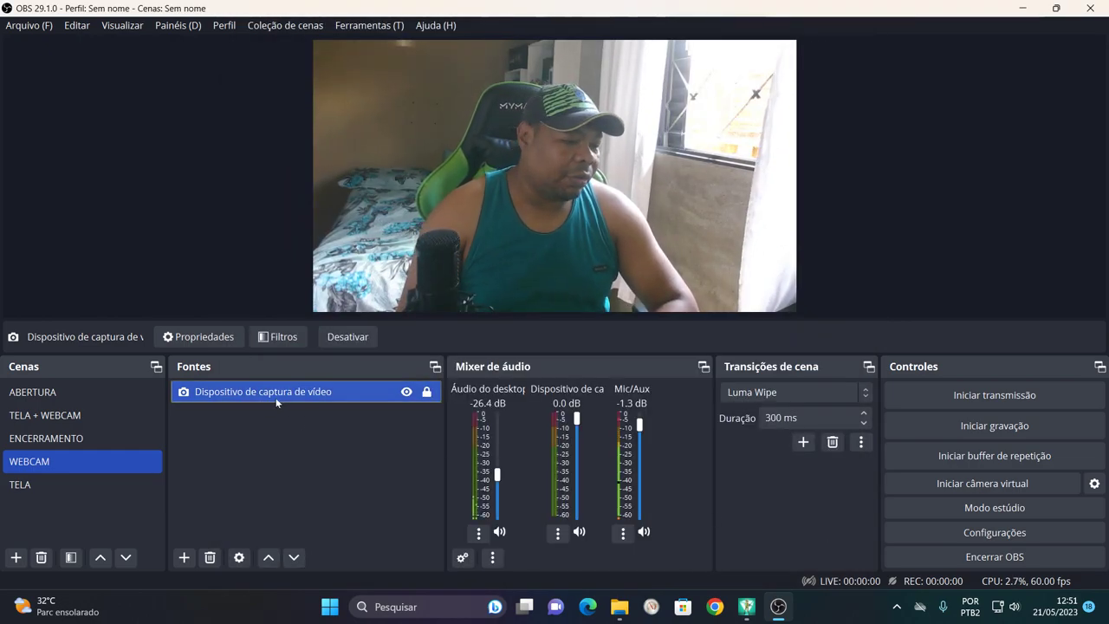
- Rename the window capture source in the TELA scene to FARLIGHT
{"action": "left_click", "coordinate": [51, 486]}
{"action": "left_click", "coordinate": [74, 487]}
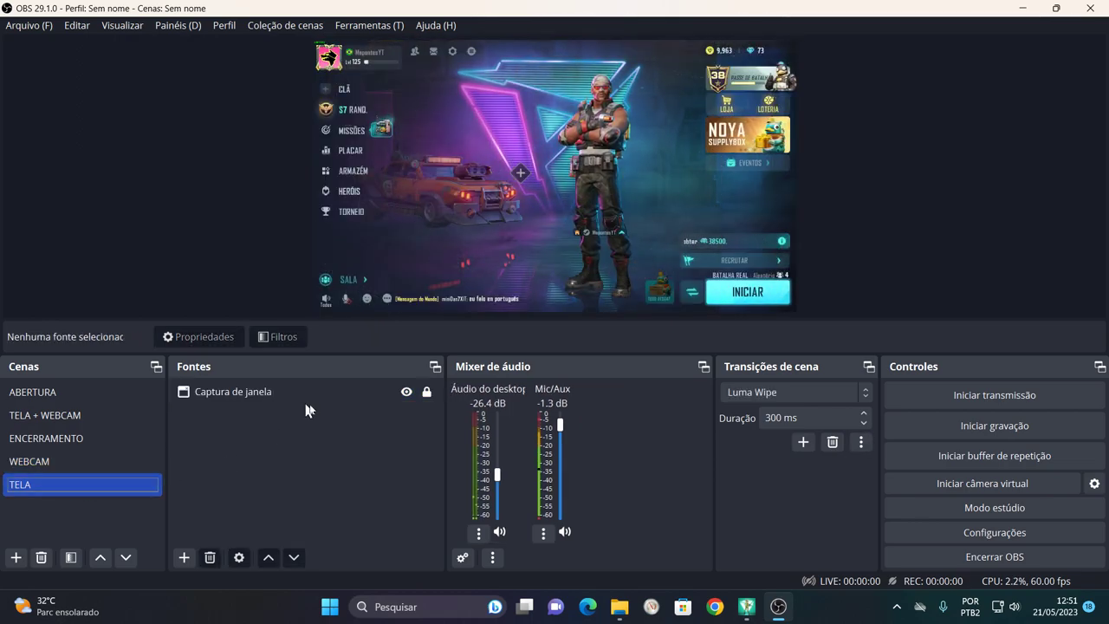
{"action": "left_click", "coordinate": [230, 395]}
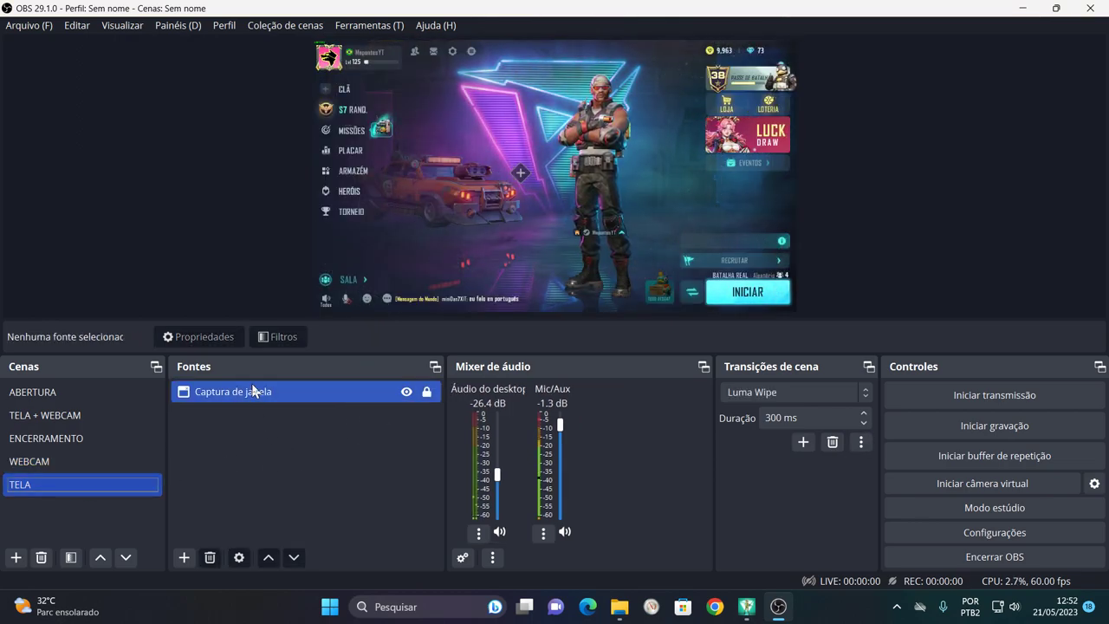
{"action": "left_click", "coordinate": [267, 395]}
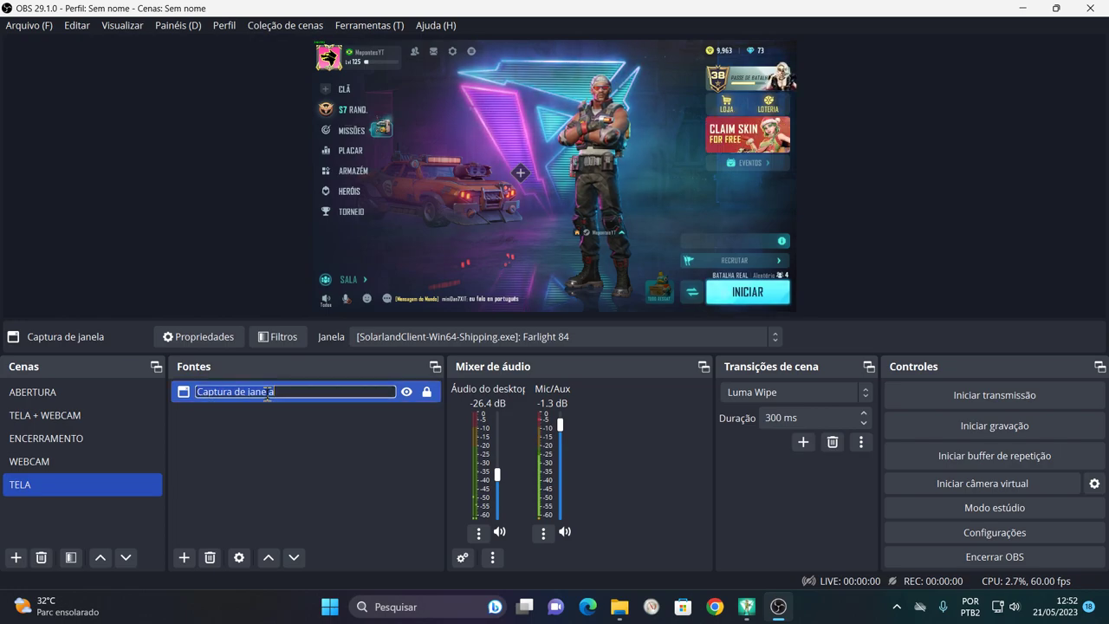
{"action": "type", "text": "FARLIGHT"}
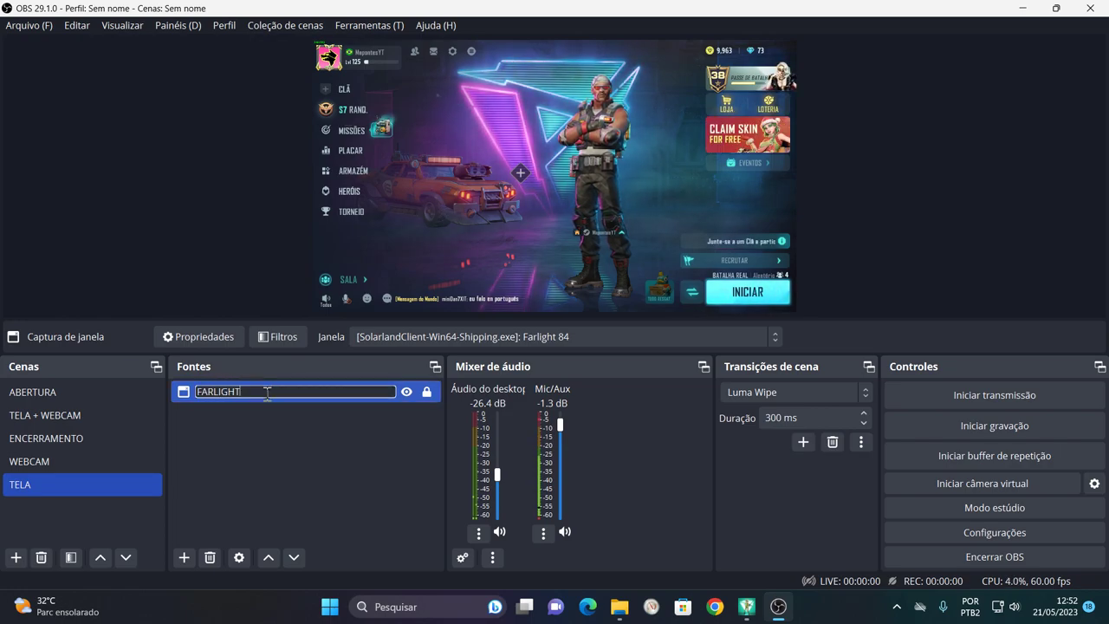
{"action": "key", "text": "Return"}
{"action": "left_click", "coordinate": [266, 447]}
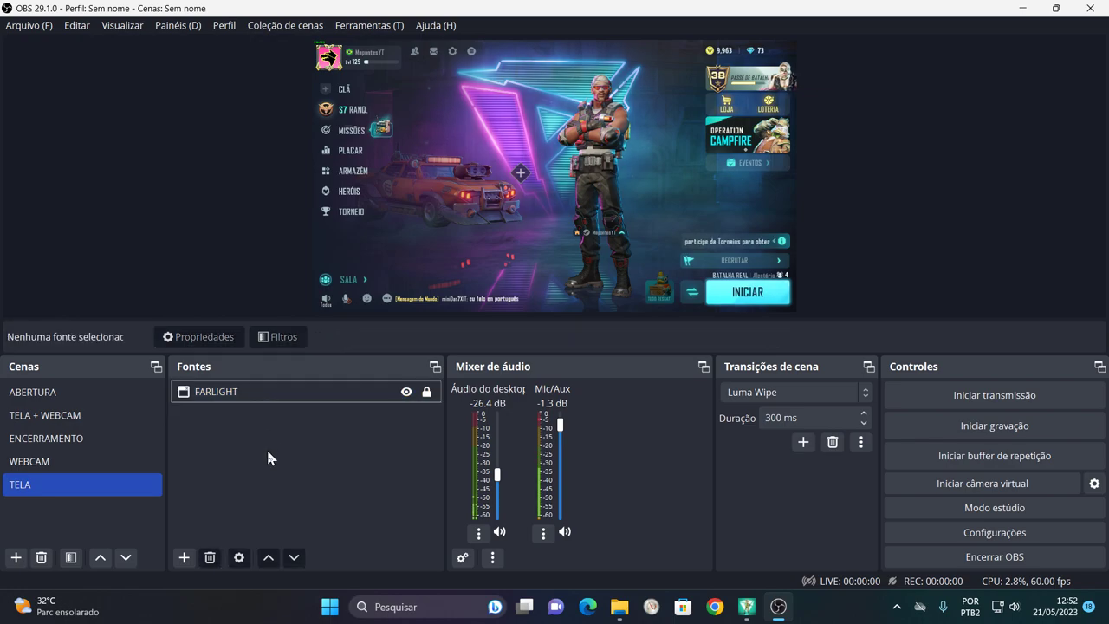
- Add a window capture source named EMULADOR to the TELA scene, capturing the window [SolarlandClient-Win64-Shipping.exe]: Farlight 84
{"action": "left_click", "coordinate": [184, 557]}
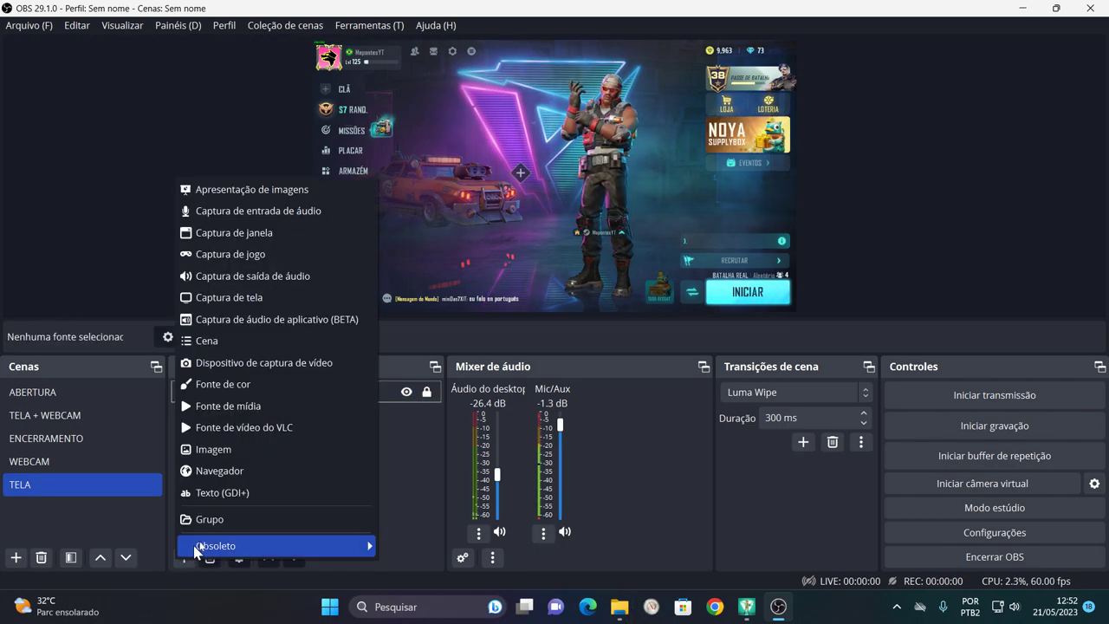
{"action": "left_click", "coordinate": [252, 247]}
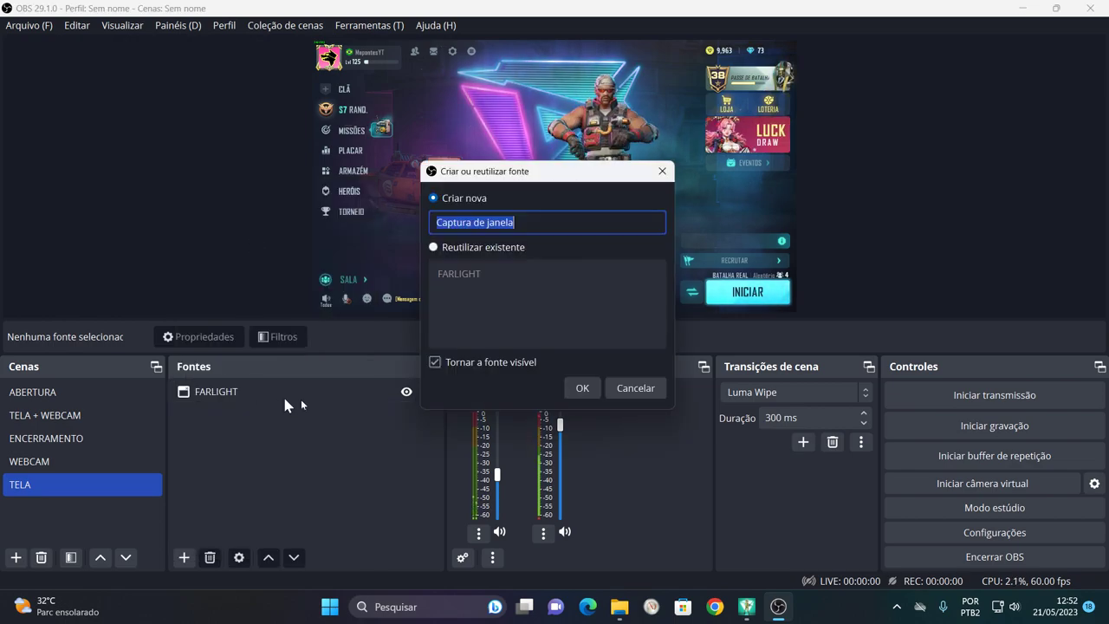
{"action": "type", "text": "EMULADOR"}
{"action": "left_click", "coordinate": [583, 389]}
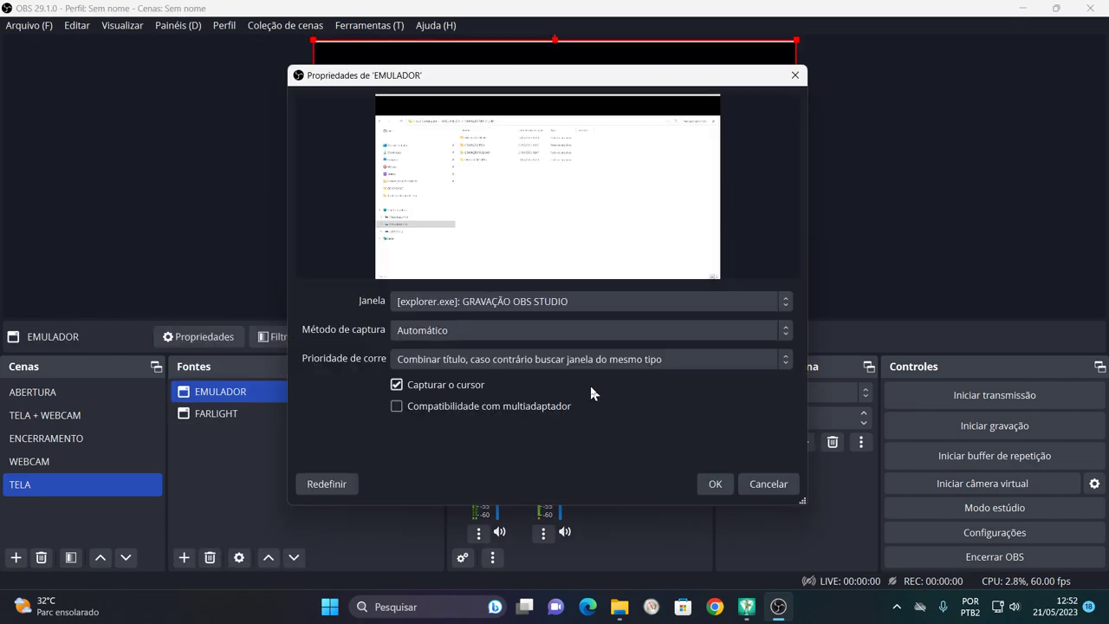
{"action": "left_click", "coordinate": [497, 301]}
{"action": "left_click", "coordinate": [473, 337]}
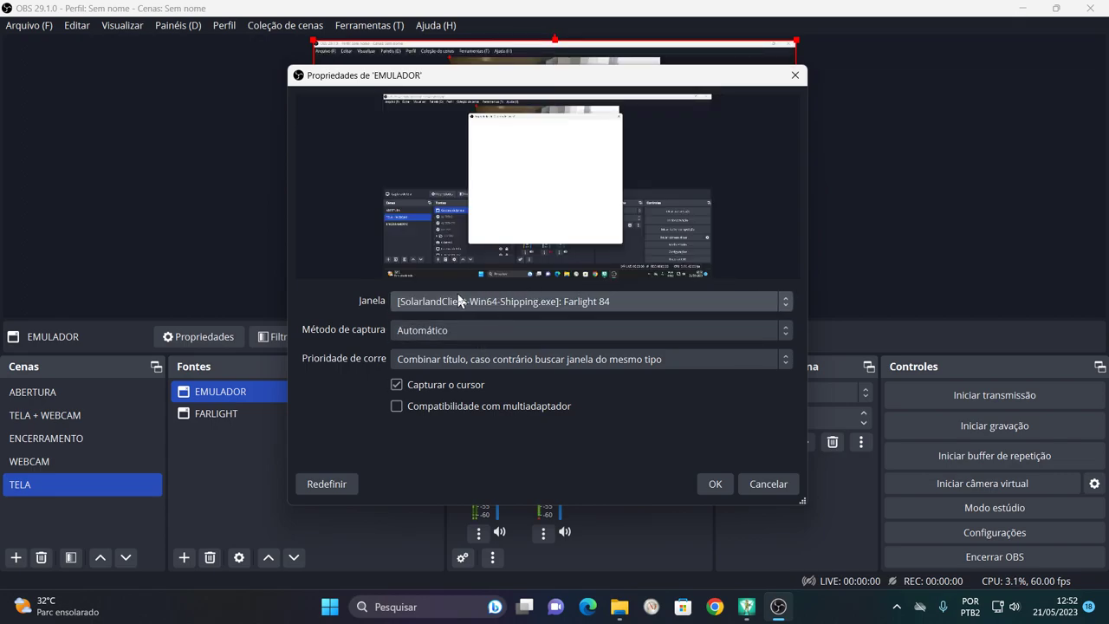
{"action": "left_click", "coordinate": [713, 484]}
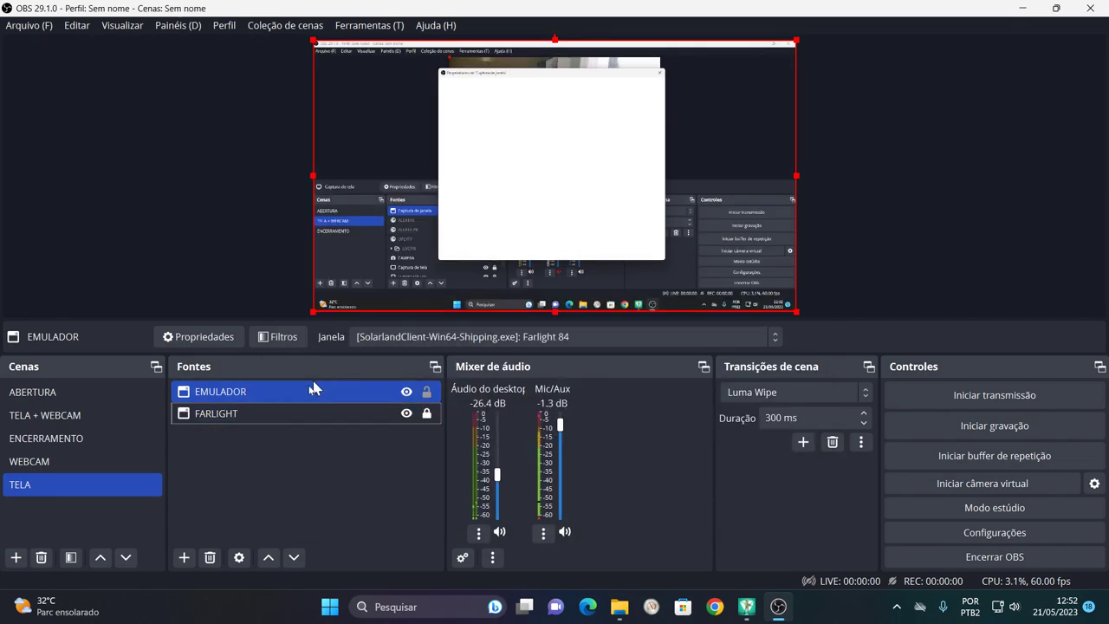
- Lock the EMULADOR source and hide it in the TELA scene
{"action": "left_click", "coordinate": [424, 416], "text": "ctrl"}
{"action": "left_click", "coordinate": [424, 416], "text": "ctrl"}
{"action": "left_click", "coordinate": [364, 421], "text": "ctrl"}
{"action": "left_click", "coordinate": [394, 397]}
{"action": "left_click", "coordinate": [406, 392]}
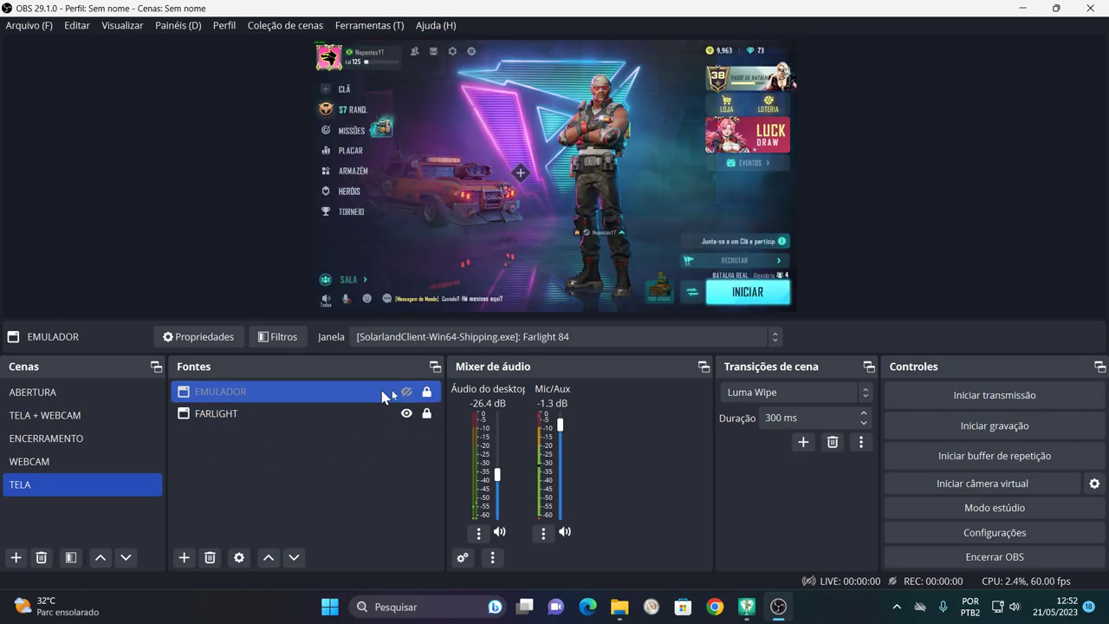
{"action": "left_click", "coordinate": [312, 415], "text": "ctrl"}
{"action": "left_click", "coordinate": [300, 473]}
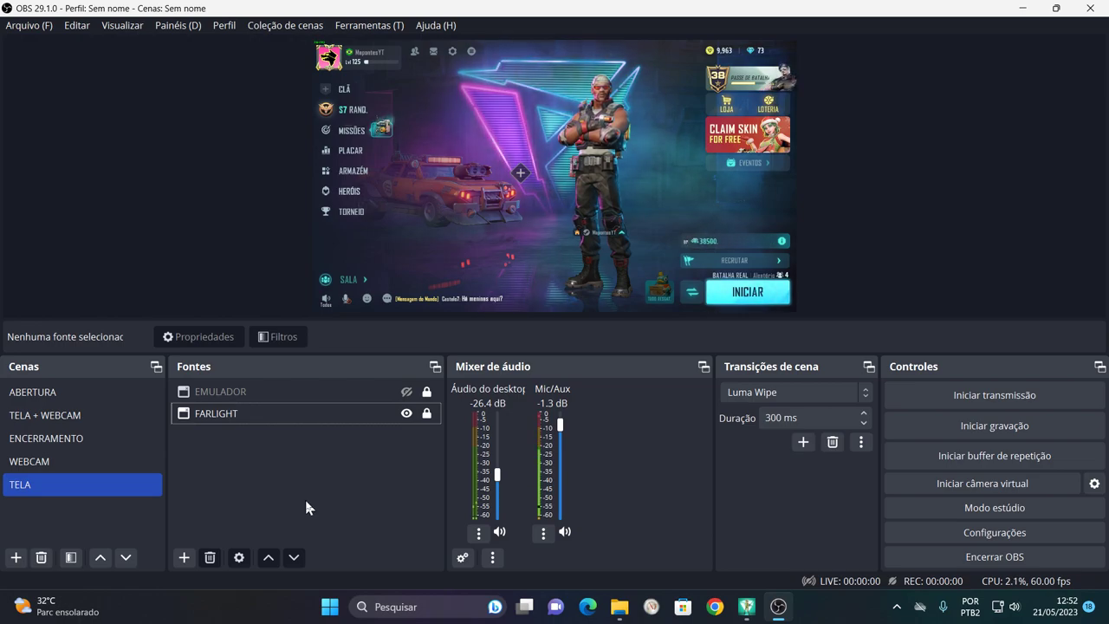
{"action": "right_click", "coordinate": [62, 490]}
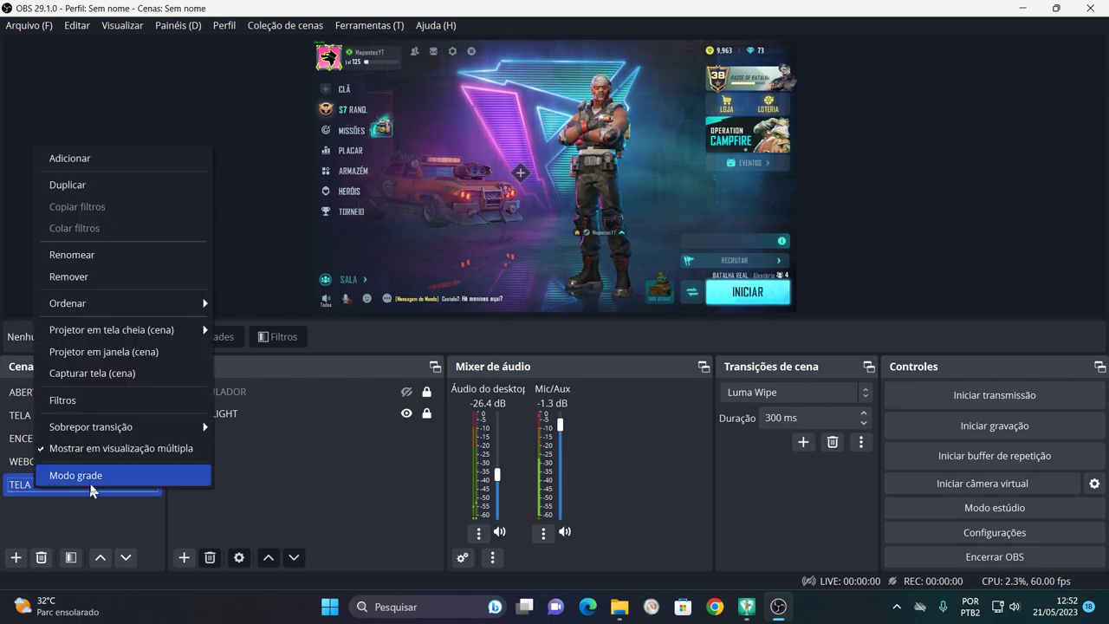
{"action": "left_click", "coordinate": [292, 463]}
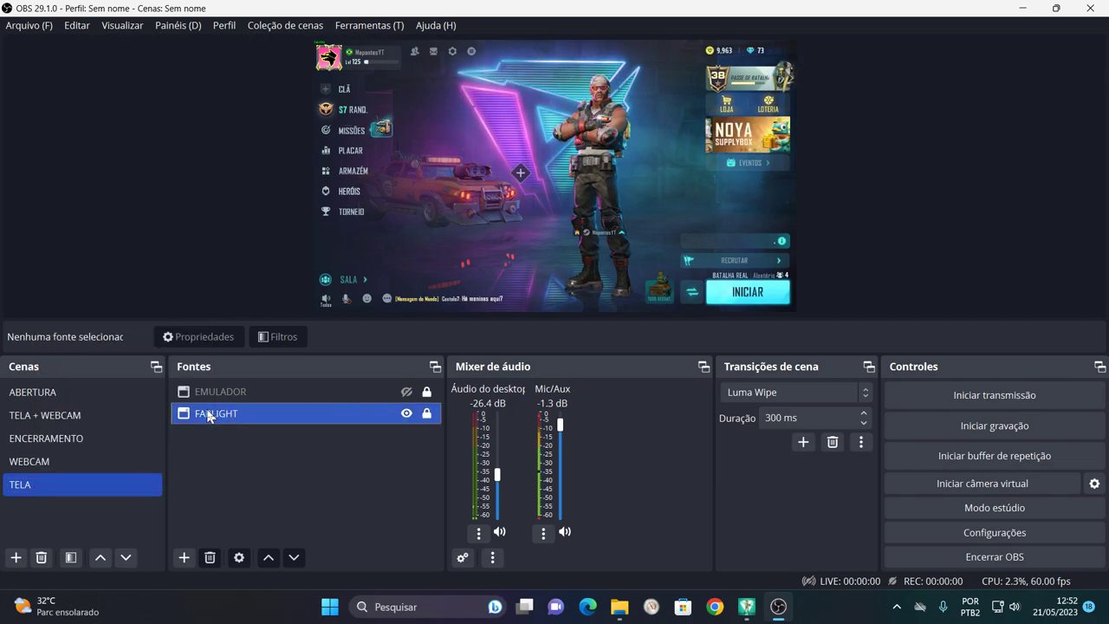
{"action": "left_click", "coordinate": [60, 462]}
{"action": "left_click", "coordinate": [191, 394]}
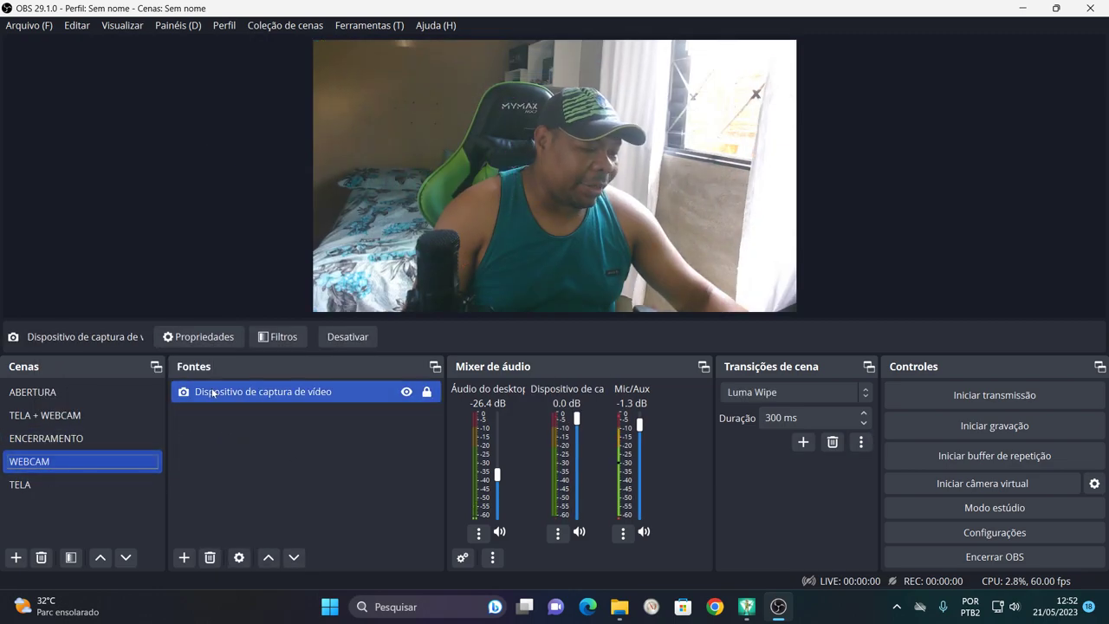
{"action": "right_click", "coordinate": [190, 394]}
{"action": "left_click", "coordinate": [185, 460]}
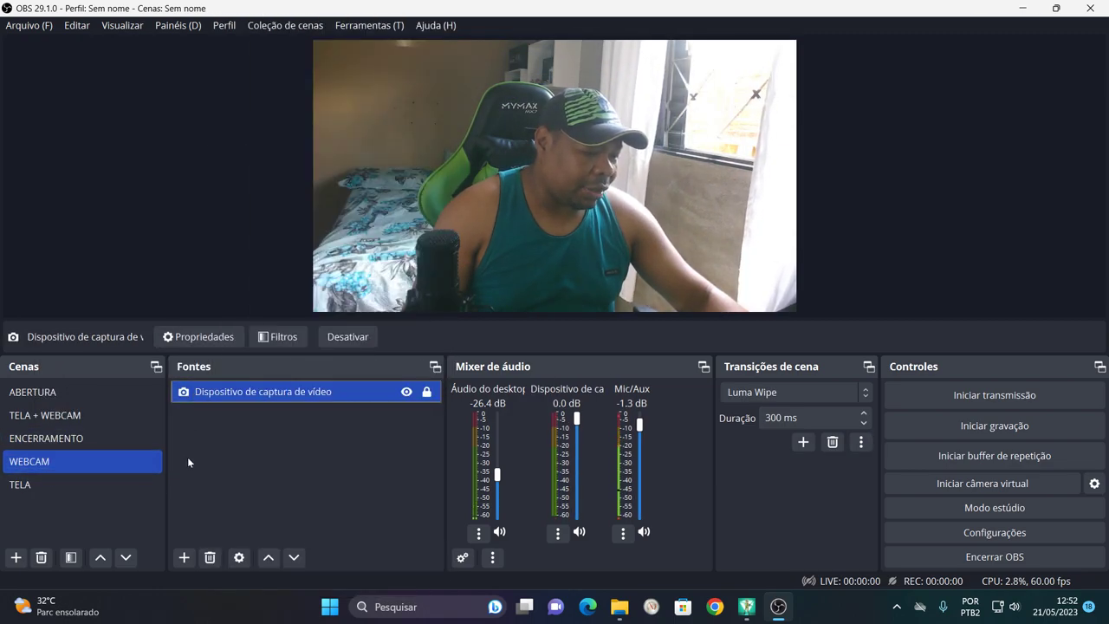
{"action": "left_click", "coordinate": [53, 487]}
{"action": "left_click", "coordinate": [54, 486]}
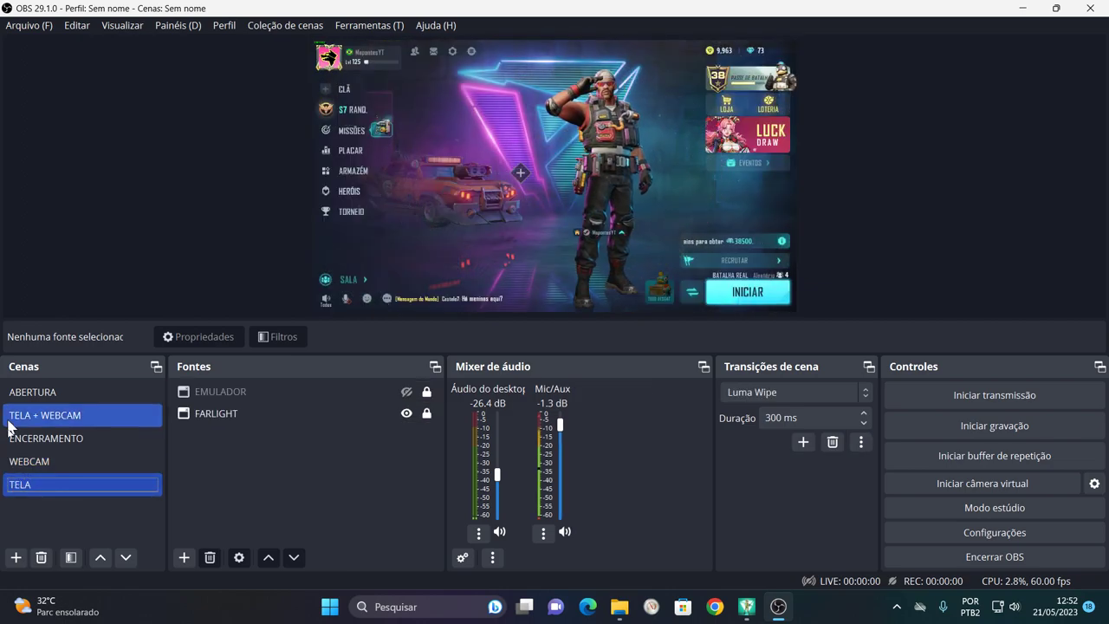
- Add a Source Record filter to the TELA scene and set its Record Mode to Streaming or Recording
{"action": "right_click", "coordinate": [20, 488]}
{"action": "left_click", "coordinate": [49, 400]}
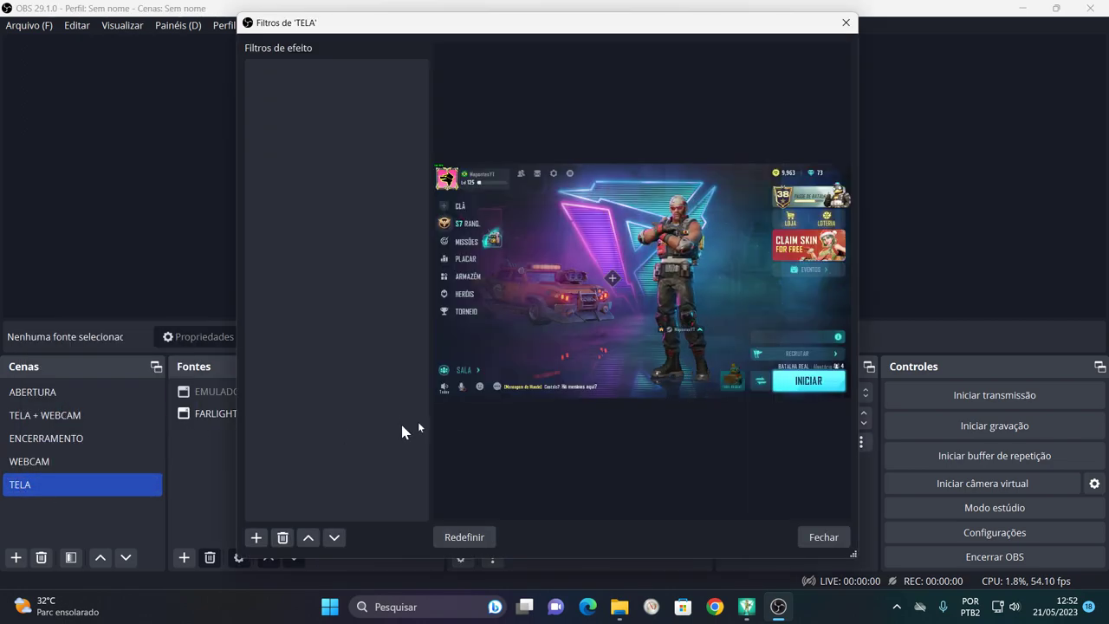
{"action": "left_click", "coordinate": [256, 539]}
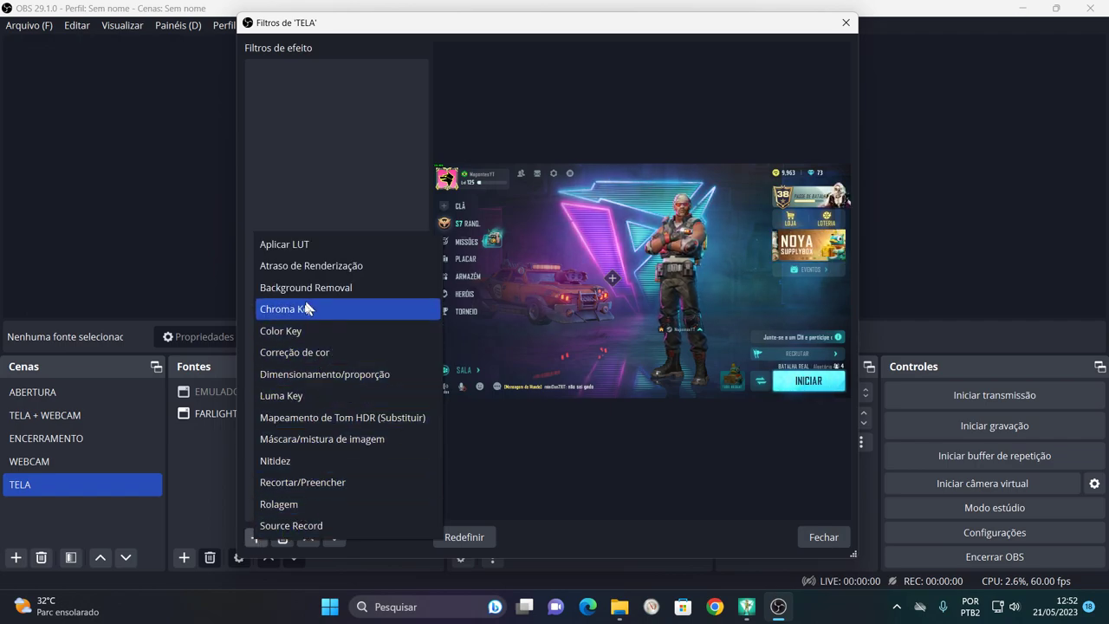
{"action": "left_click", "coordinate": [294, 525]}
{"action": "left_click", "coordinate": [508, 314]}
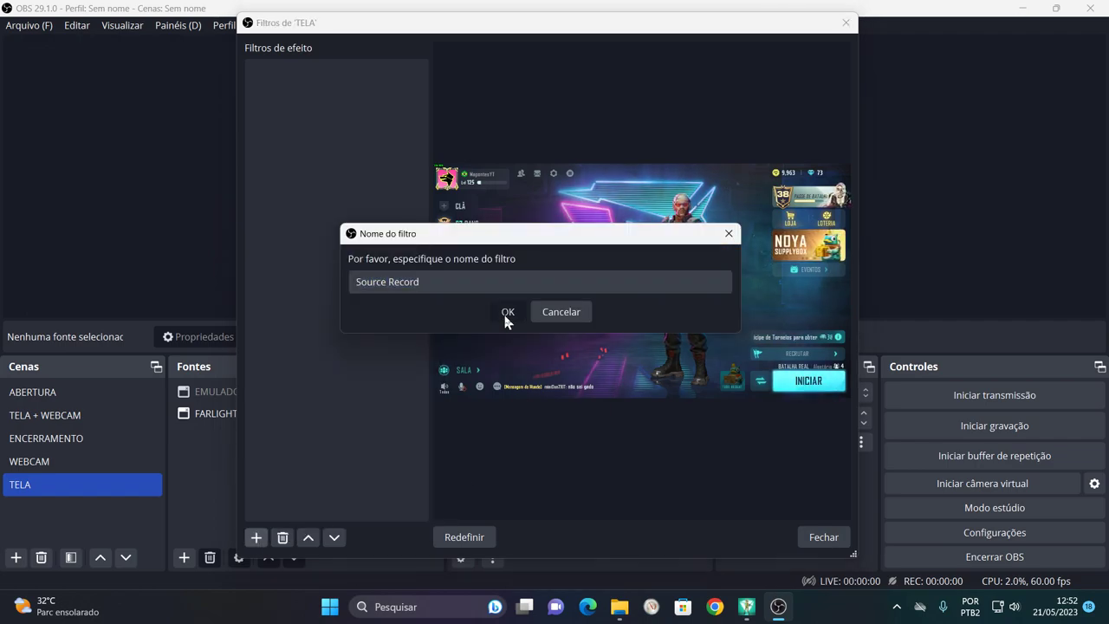
{"action": "left_click", "coordinate": [593, 215]}
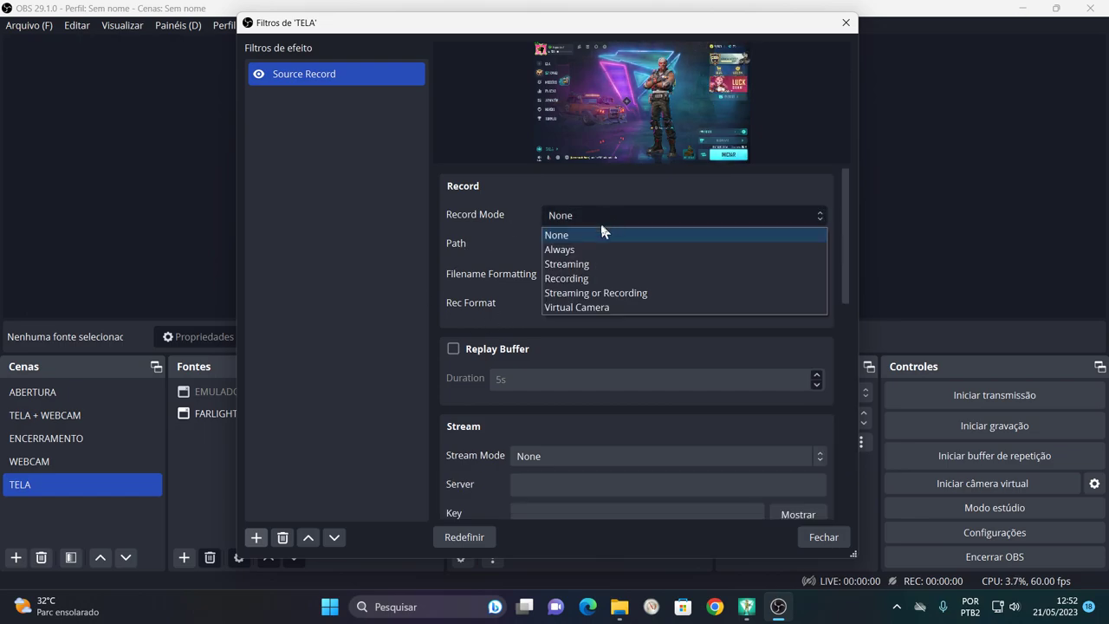
{"action": "left_click", "coordinate": [593, 295]}
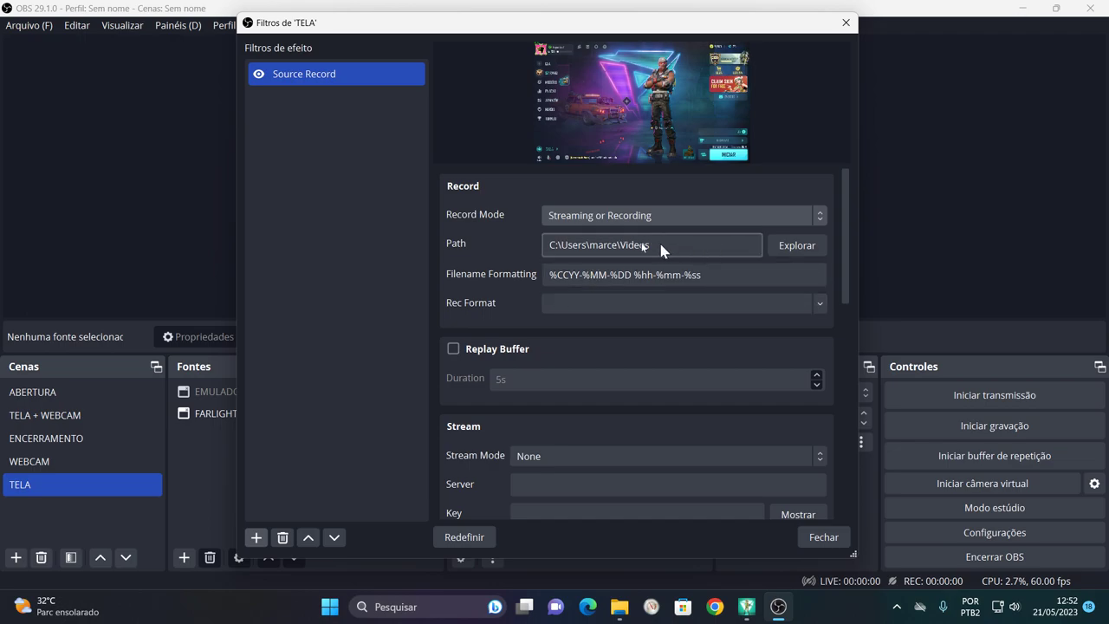
- Set the TELA recording path to D:/GRAVAÇÃO OBS STUDIO/GRAVAÇÃO TELA and the Rec Format to mp4
{"action": "left_click", "coordinate": [806, 248]}
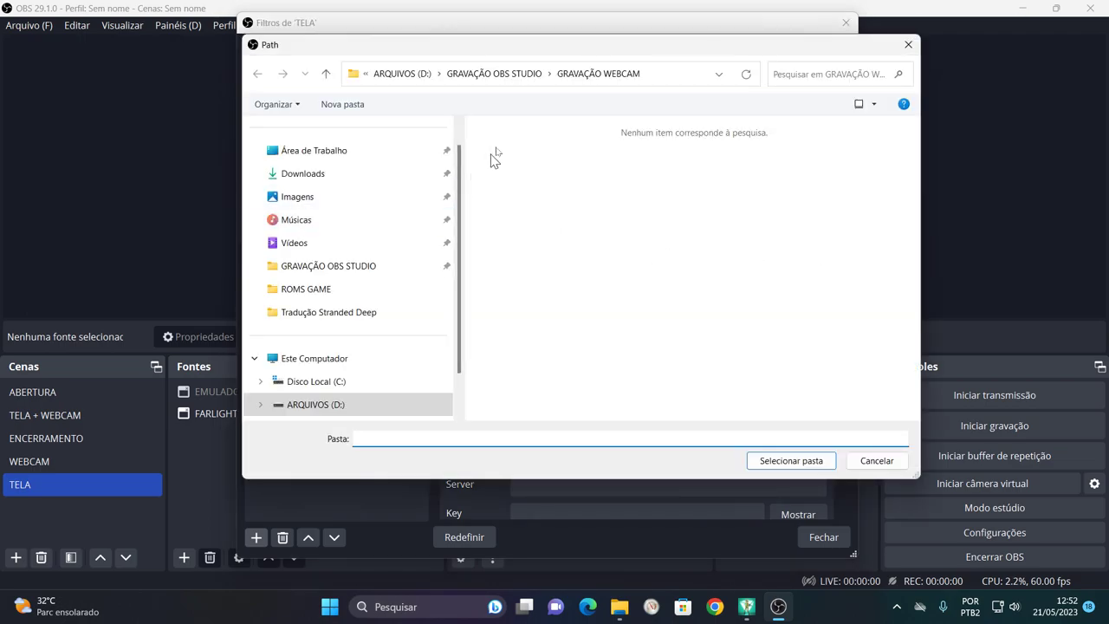
{"action": "left_click", "coordinate": [502, 74]}
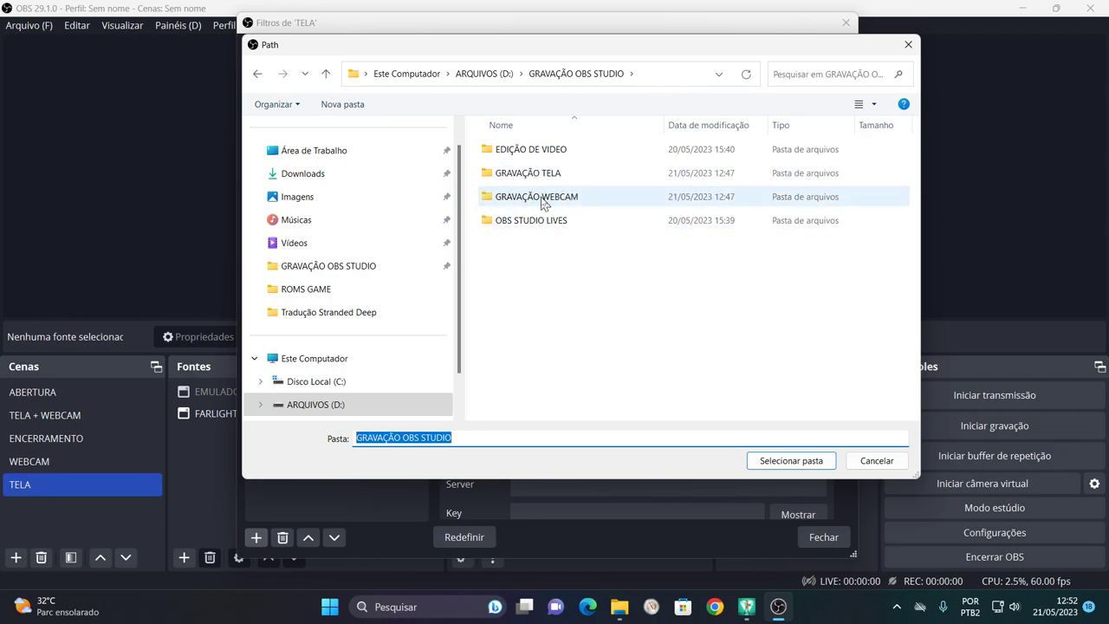
{"action": "left_click", "coordinate": [537, 171]}
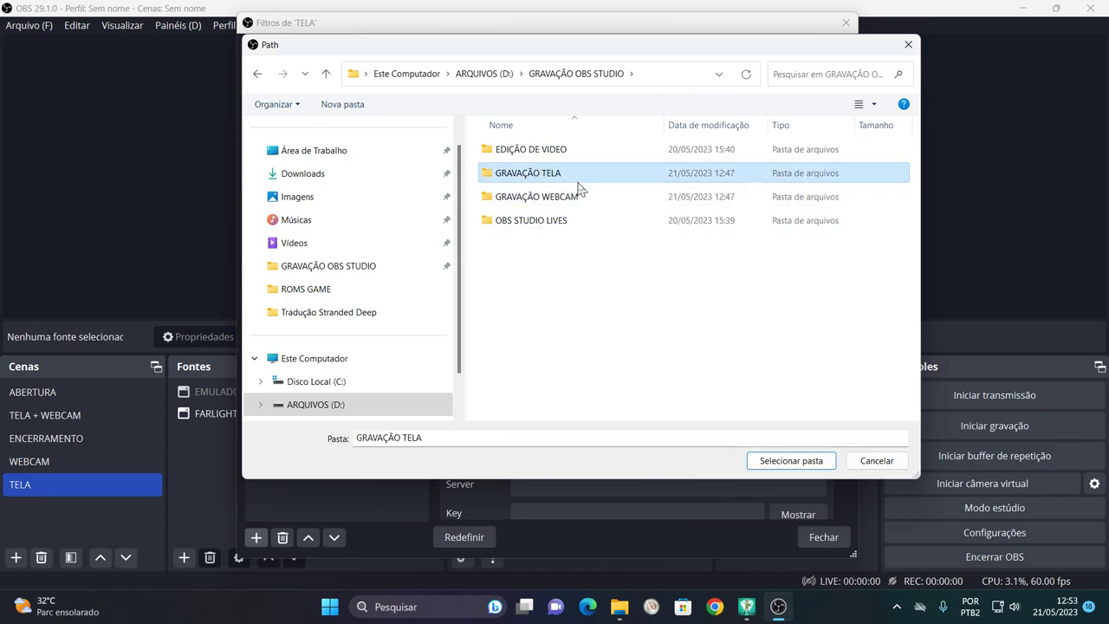
{"action": "left_click", "coordinate": [767, 461]}
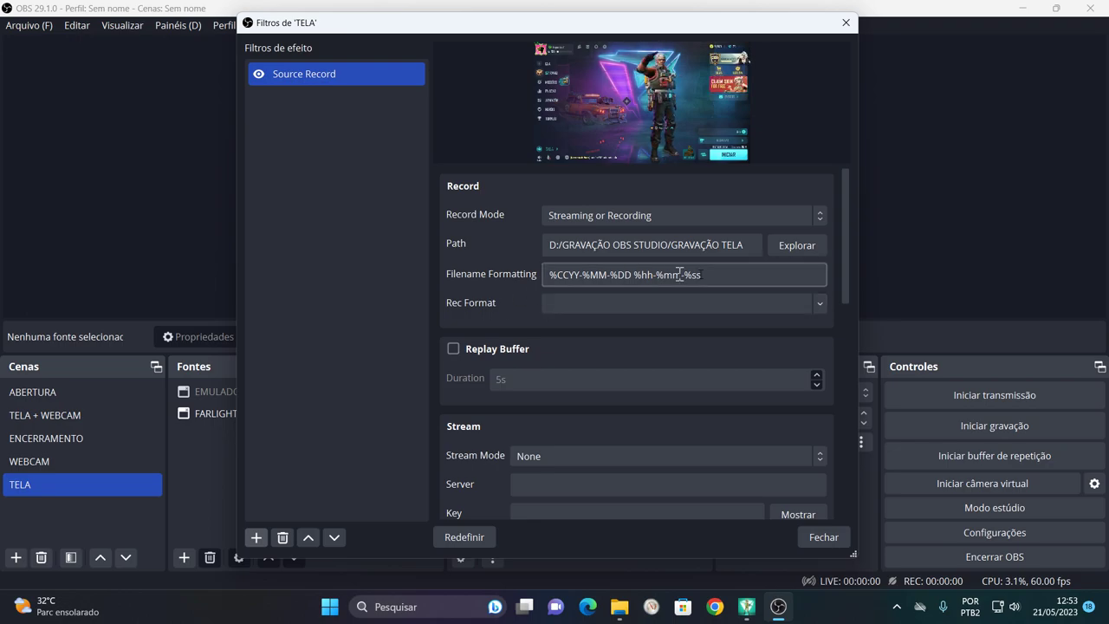
{"action": "left_click", "coordinate": [822, 308]}
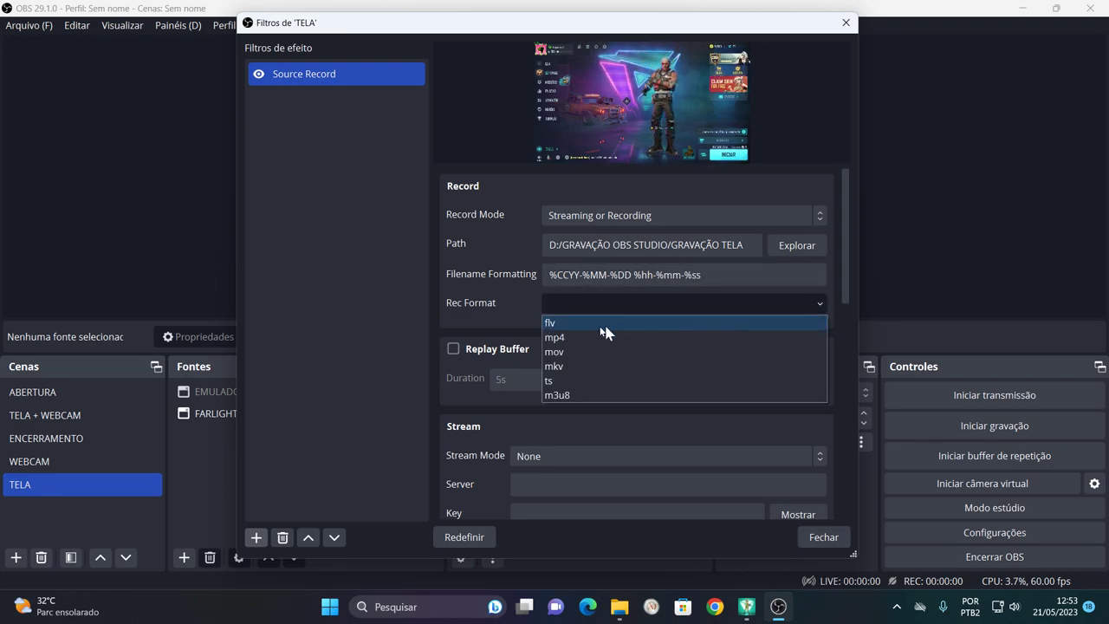
{"action": "left_click", "coordinate": [574, 334]}
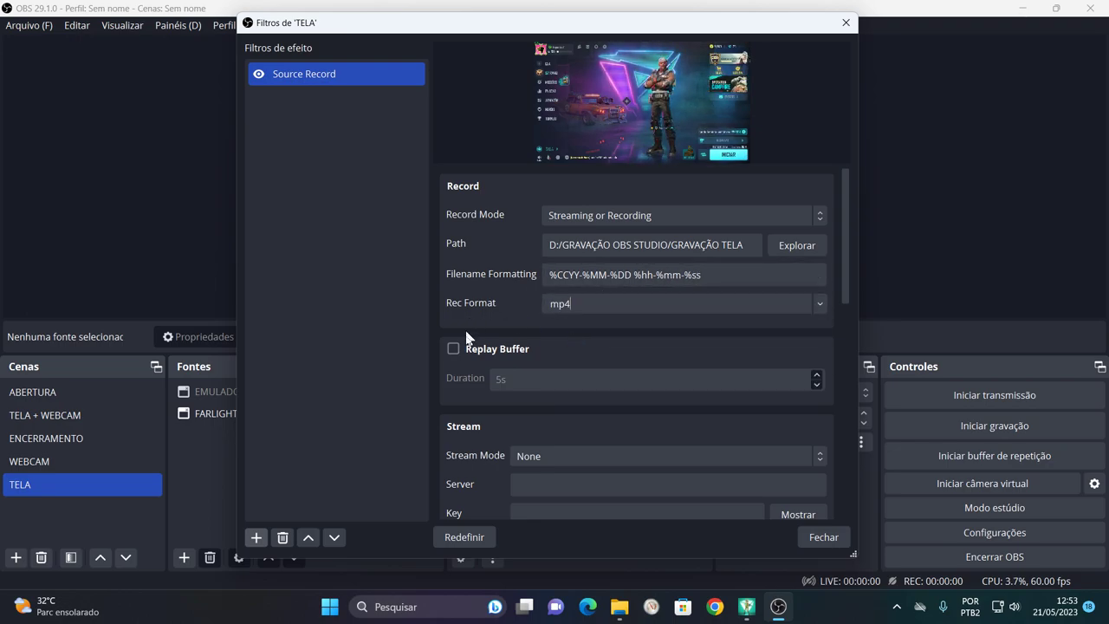
- Enable Different Audio in the TELA Source Record filter, with Track 1 as audio track and Áudio do desktop as source
{"action": "scroll", "coordinate": [467, 360], "scroll_direction": "down", "scroll_amount": 5}
{"action": "scroll", "coordinate": [469, 378], "scroll_direction": "up", "scroll_amount": 4}
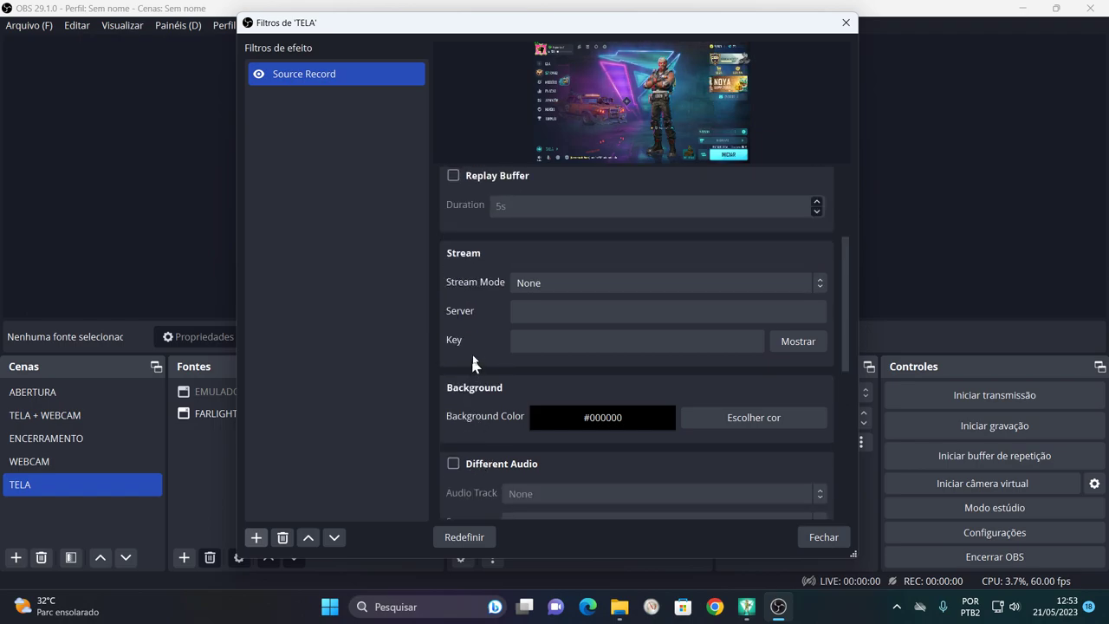
{"action": "scroll", "coordinate": [468, 345], "scroll_direction": "down", "scroll_amount": 2}
{"action": "scroll", "coordinate": [468, 344], "scroll_direction": "down", "scroll_amount": 4}
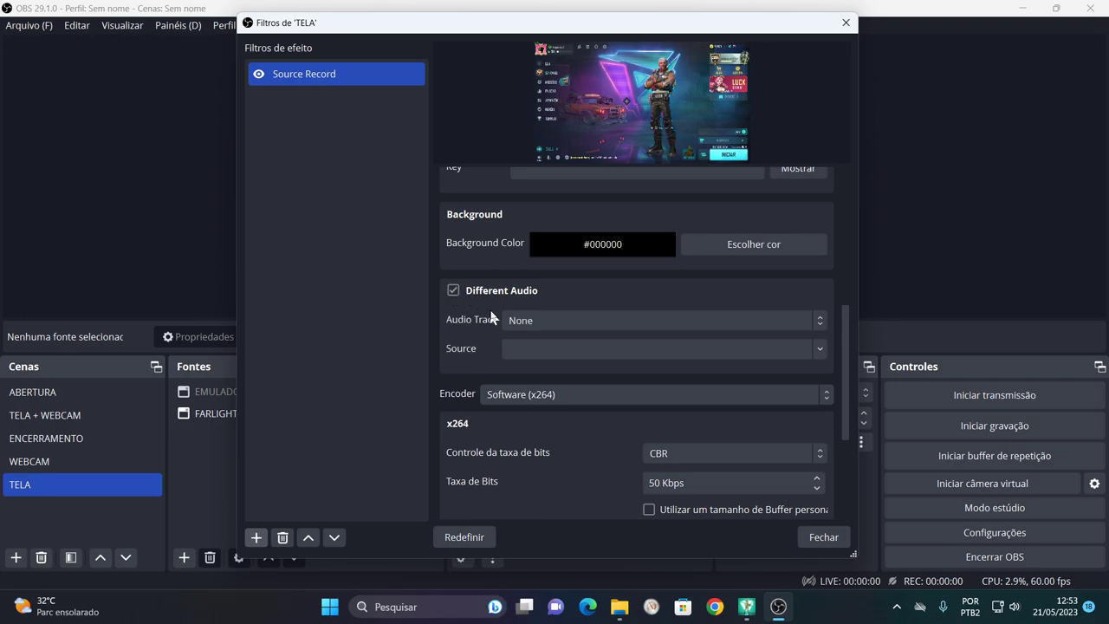
{"action": "left_click", "coordinate": [532, 320]}
{"action": "left_click", "coordinate": [533, 353]}
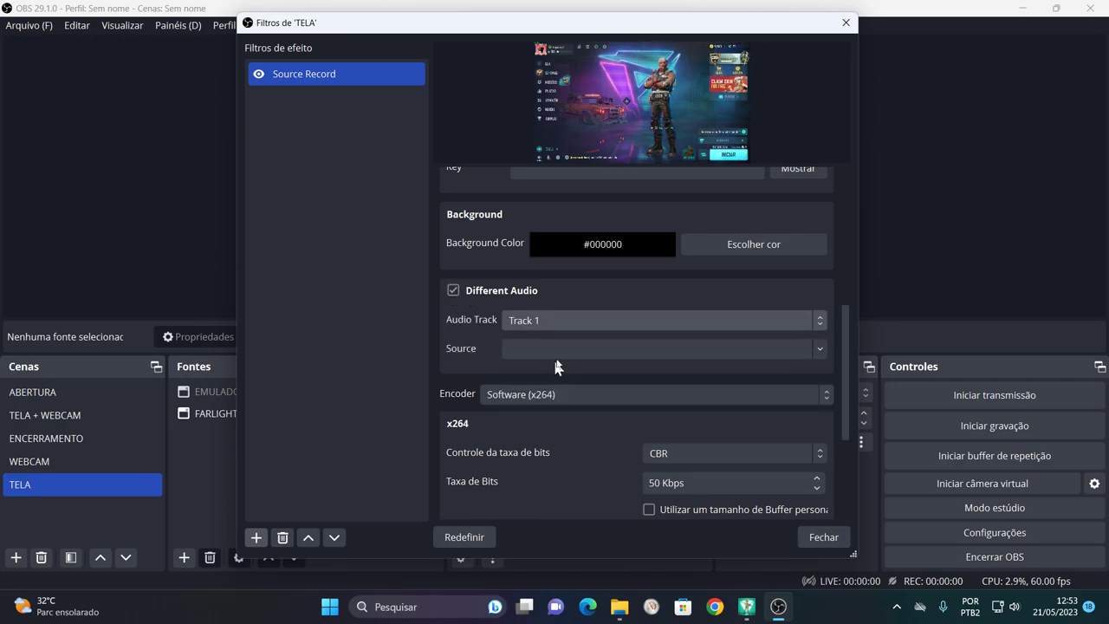
{"action": "left_click", "coordinate": [823, 345]}
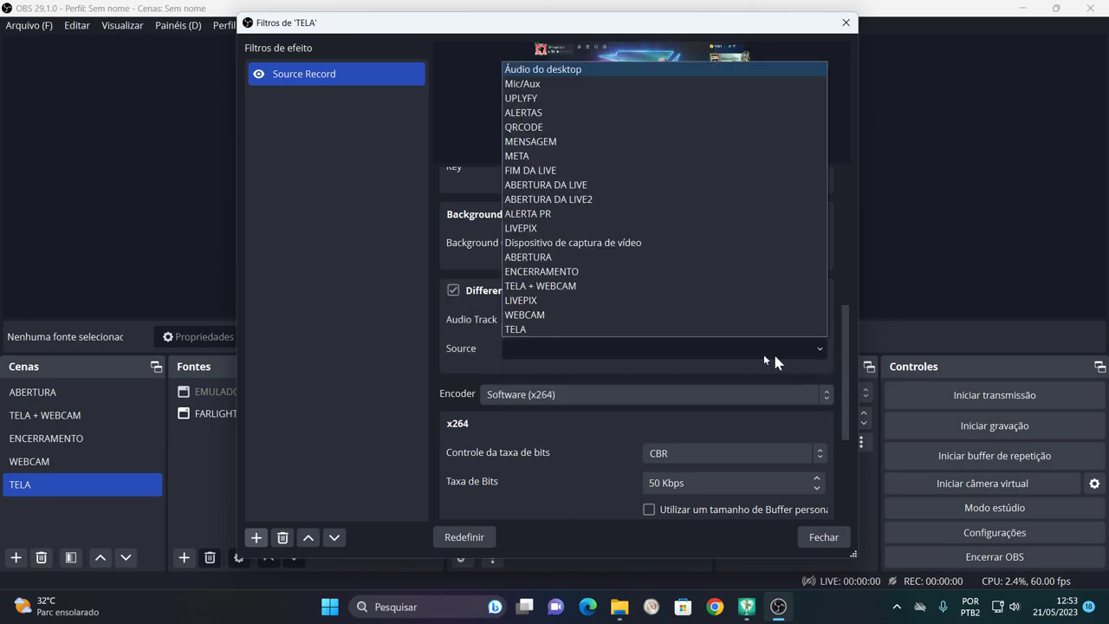
{"action": "left_click", "coordinate": [555, 70]}
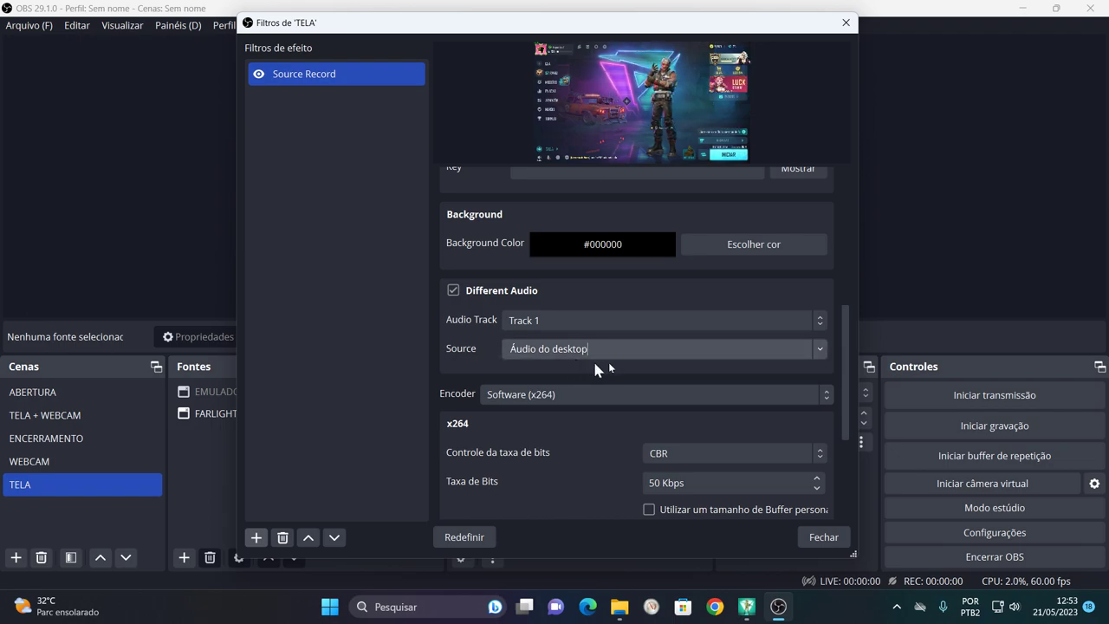
{"action": "left_click", "coordinate": [821, 352]}
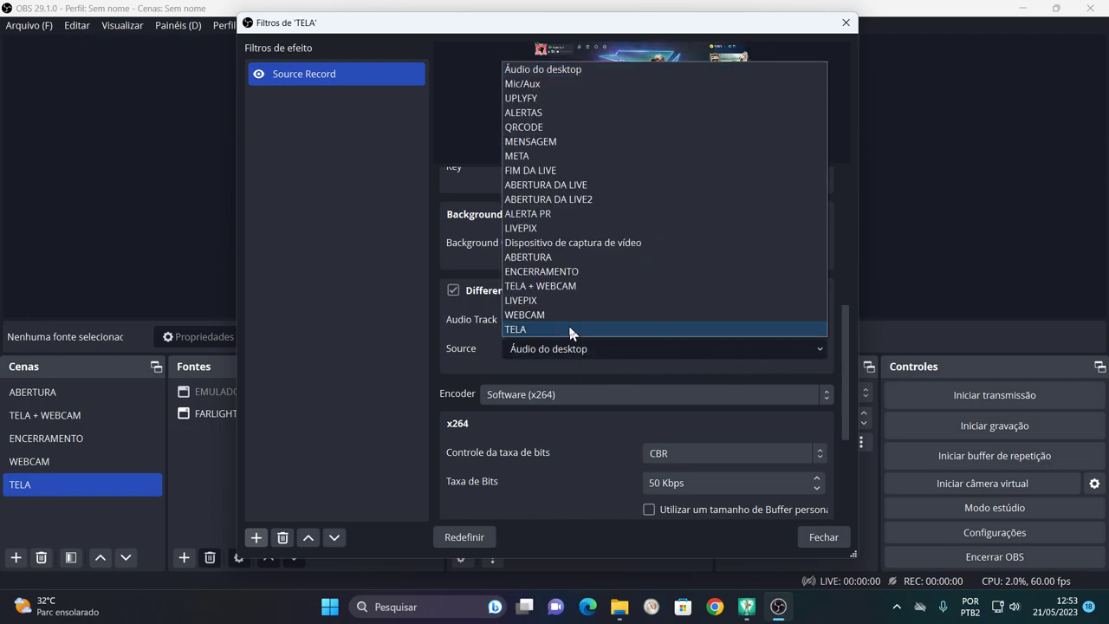
{"action": "left_click", "coordinate": [539, 69]}
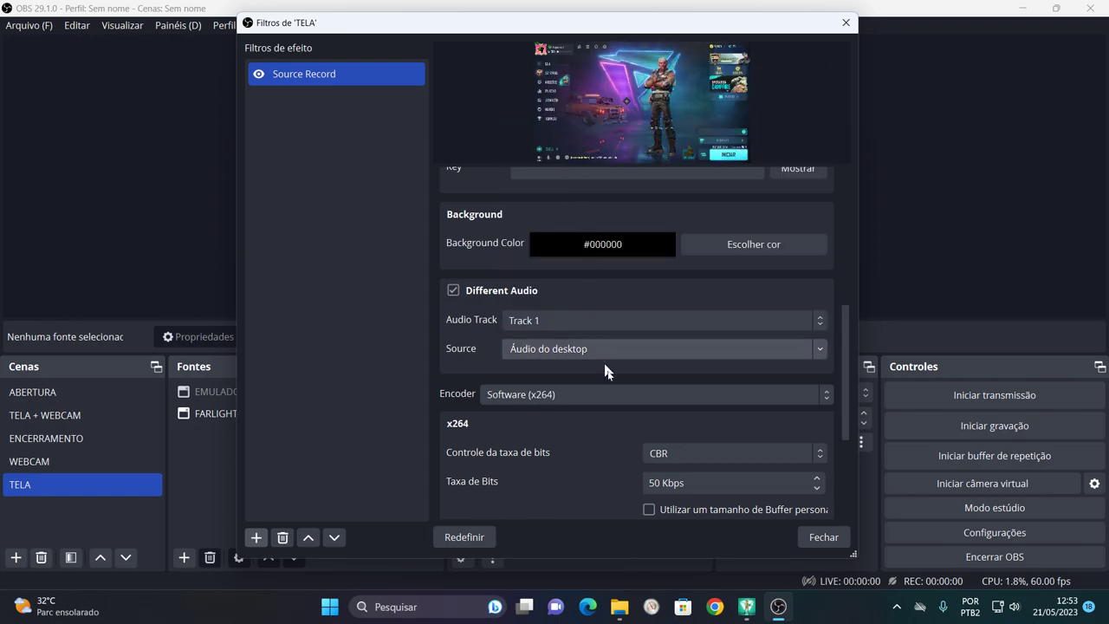
- Set the TELA Source Record encoder to x264 with CBR rate control and a 20000 Kbps bitrate, and close the filters window
{"action": "left_click", "coordinate": [526, 395]}
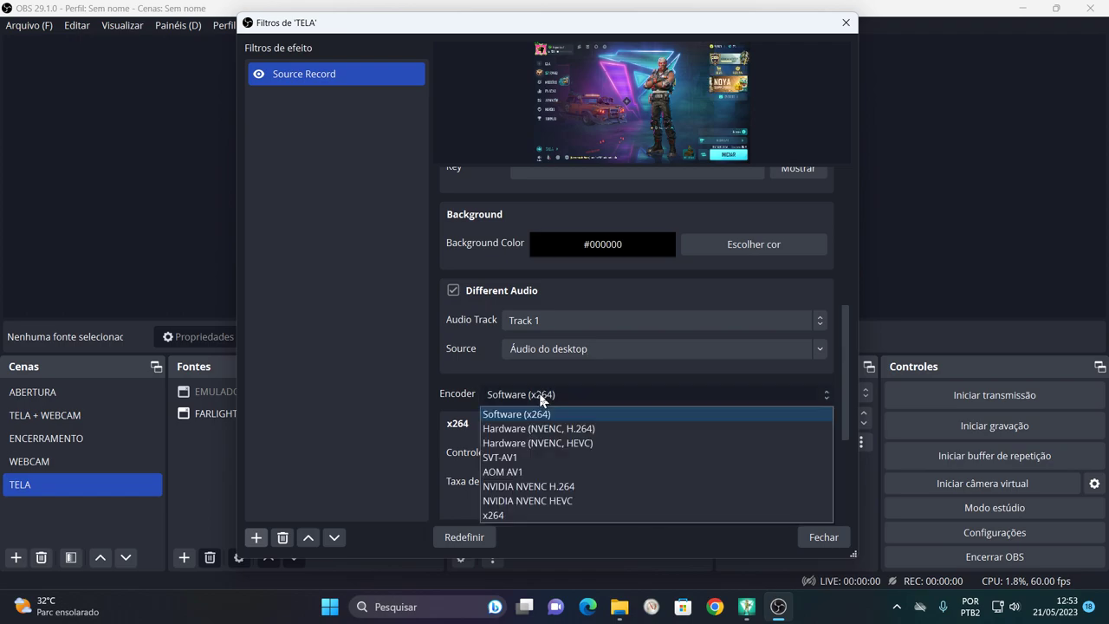
{"action": "left_click", "coordinate": [510, 518]}
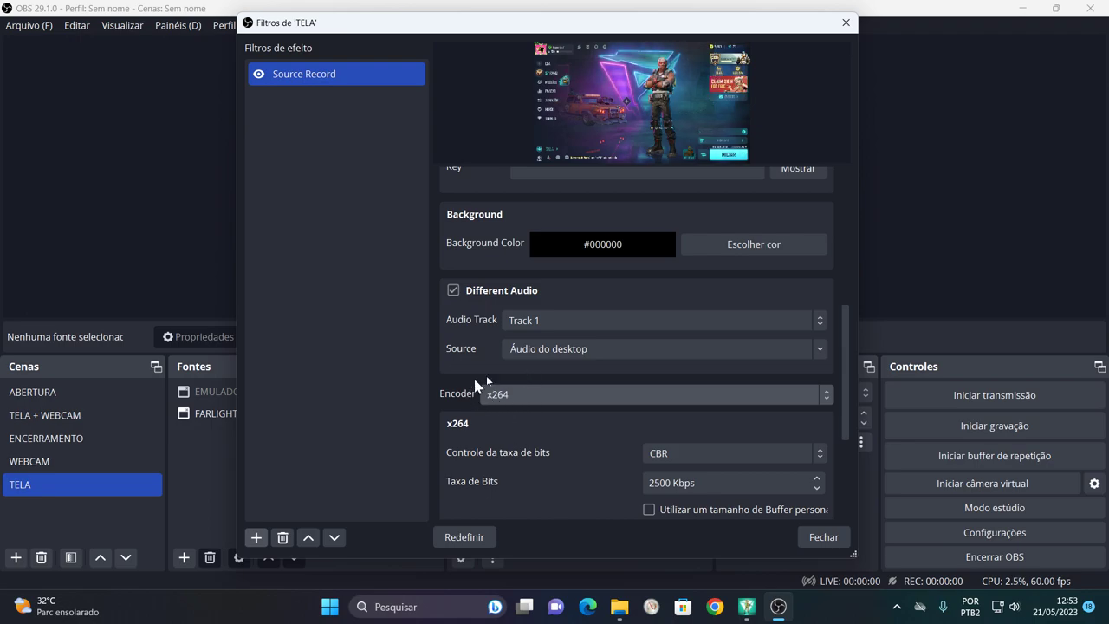
{"action": "scroll", "coordinate": [552, 435], "scroll_direction": "down", "scroll_amount": 2}
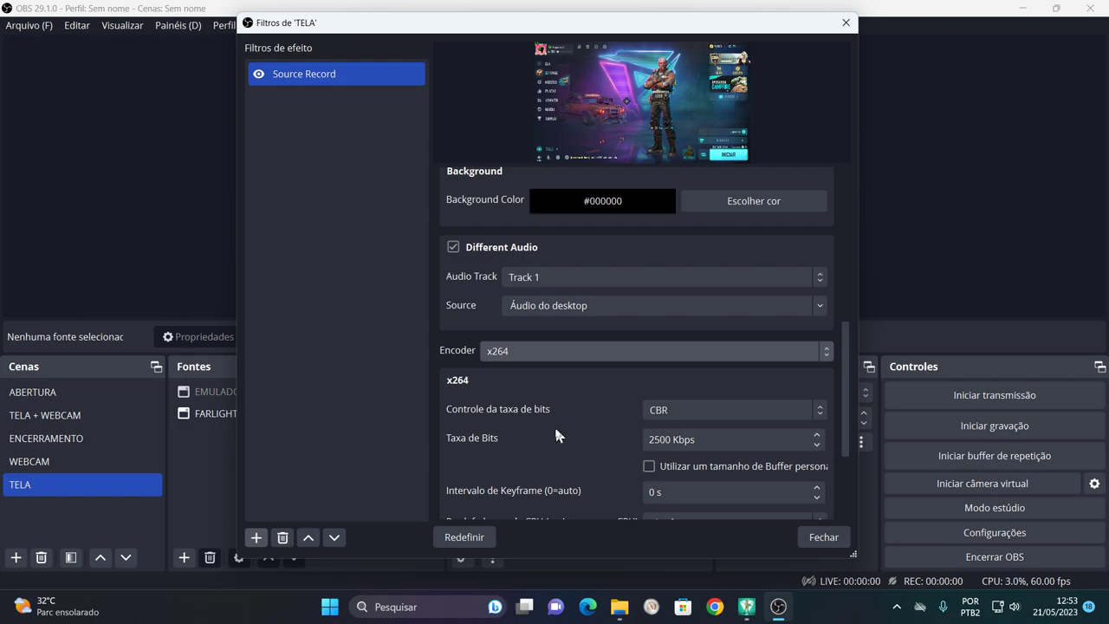
{"action": "scroll", "coordinate": [611, 375], "scroll_direction": "down", "scroll_amount": 1}
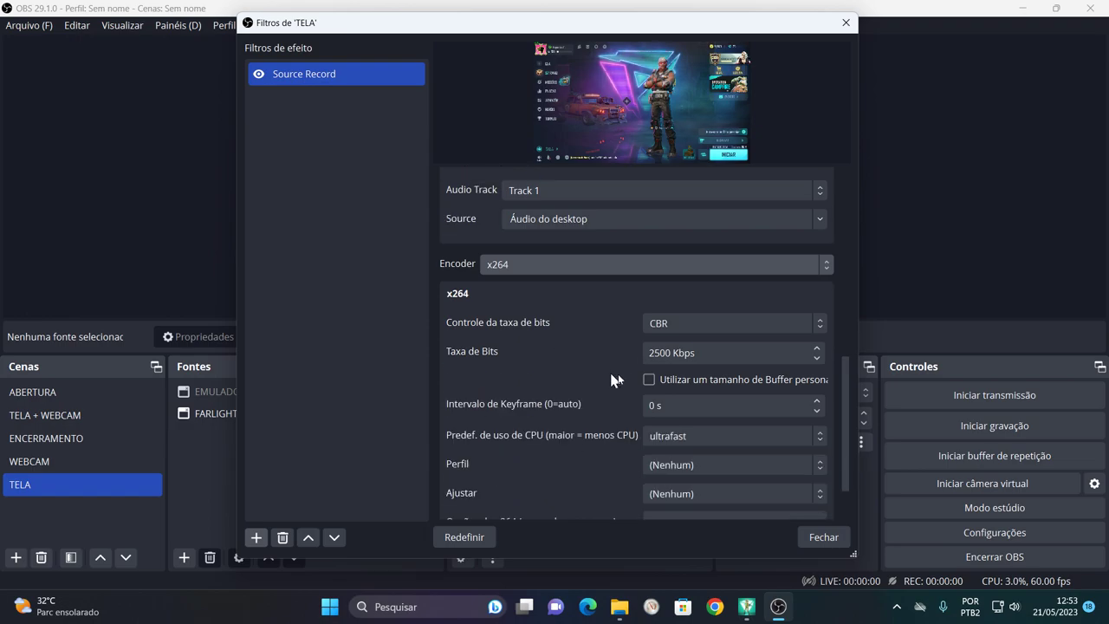
{"action": "left_click", "coordinate": [686, 328]}
{"action": "left_click", "coordinate": [670, 345]}
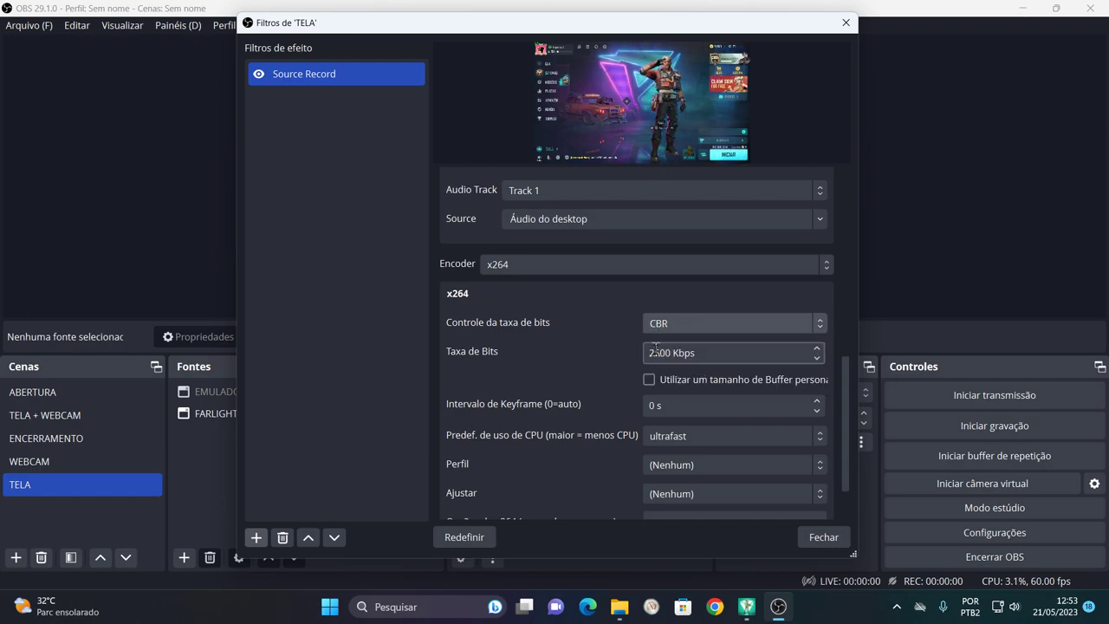
{"action": "left_click_drag", "start_coordinate": [656, 352], "coordinate": [661, 352]}
{"action": "type", "text": "0"}
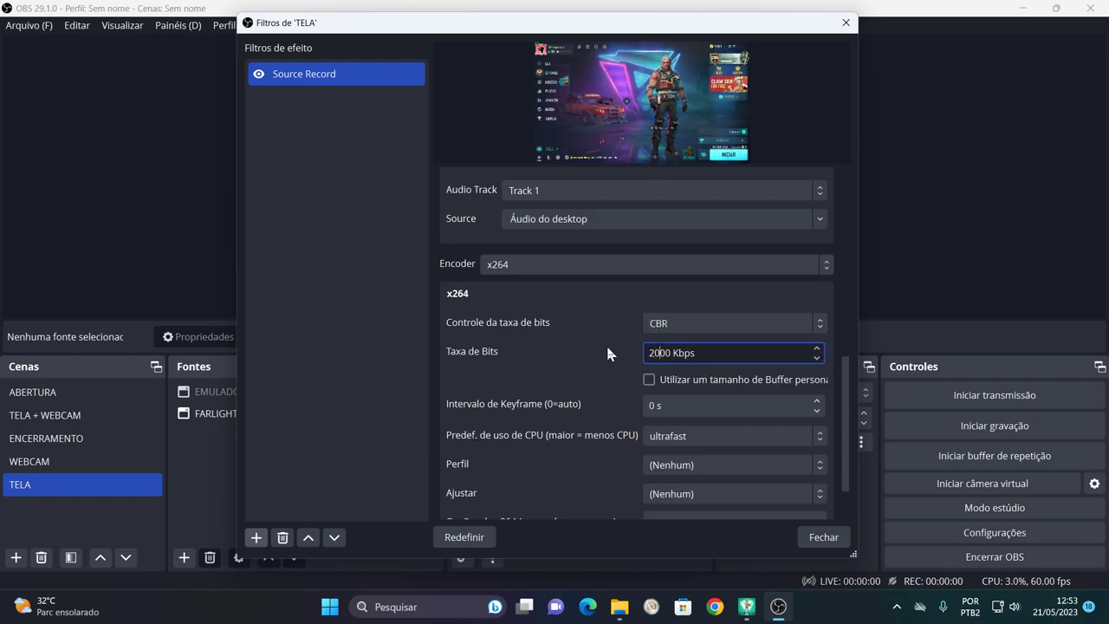
{"action": "type", "text": "0"}
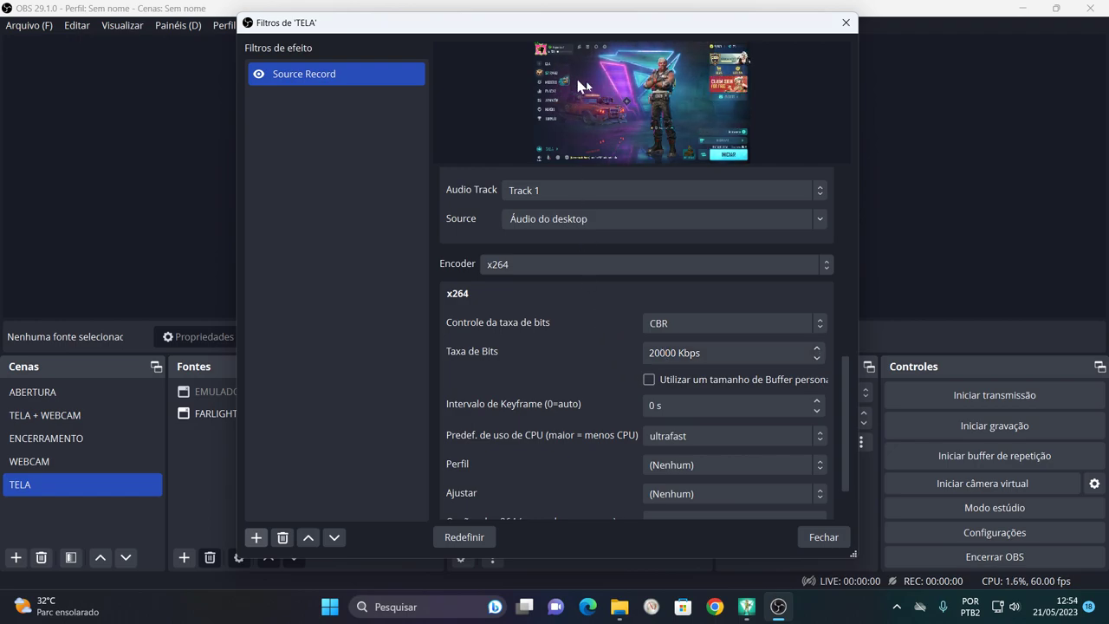
{"action": "scroll", "coordinate": [523, 399], "scroll_direction": "down", "scroll_amount": 2}
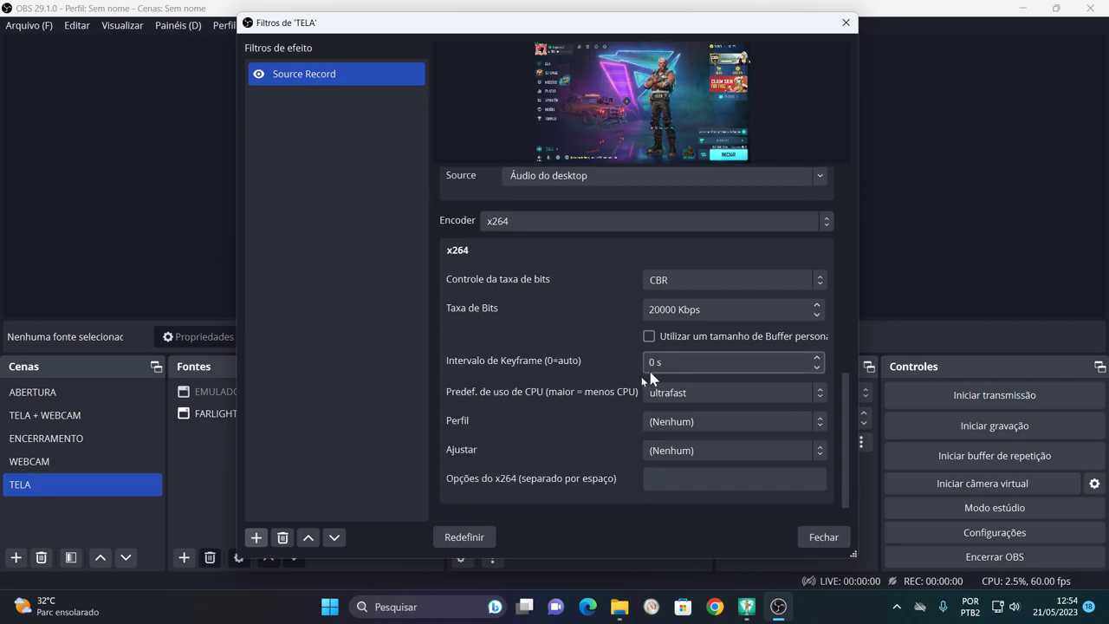
{"action": "scroll", "coordinate": [585, 398], "scroll_direction": "down", "scroll_amount": 1}
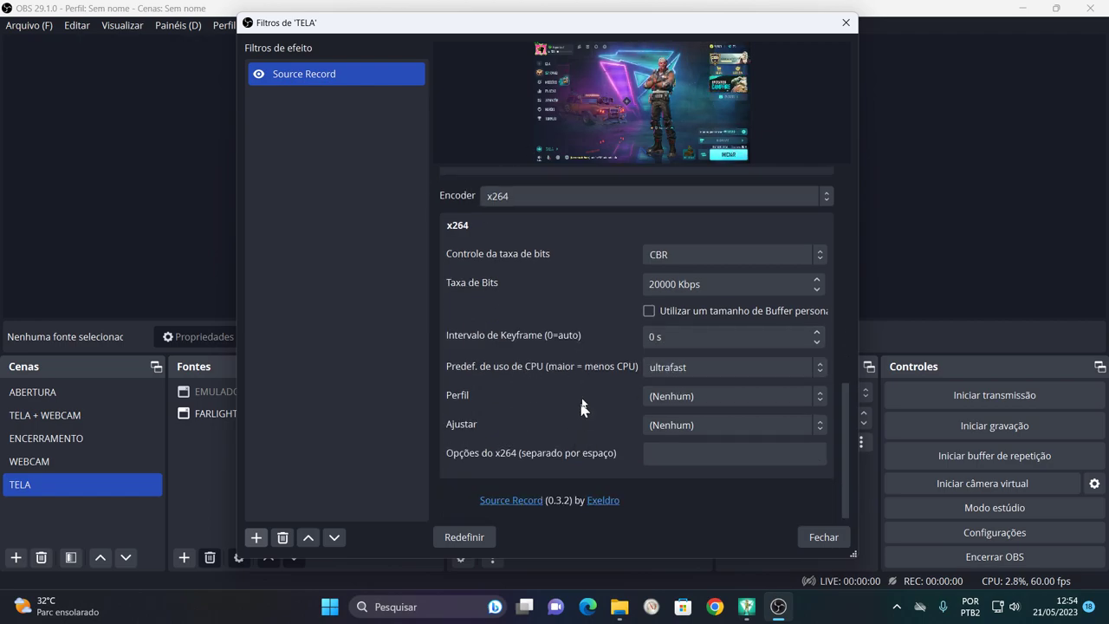
{"action": "left_click", "coordinate": [823, 537]}
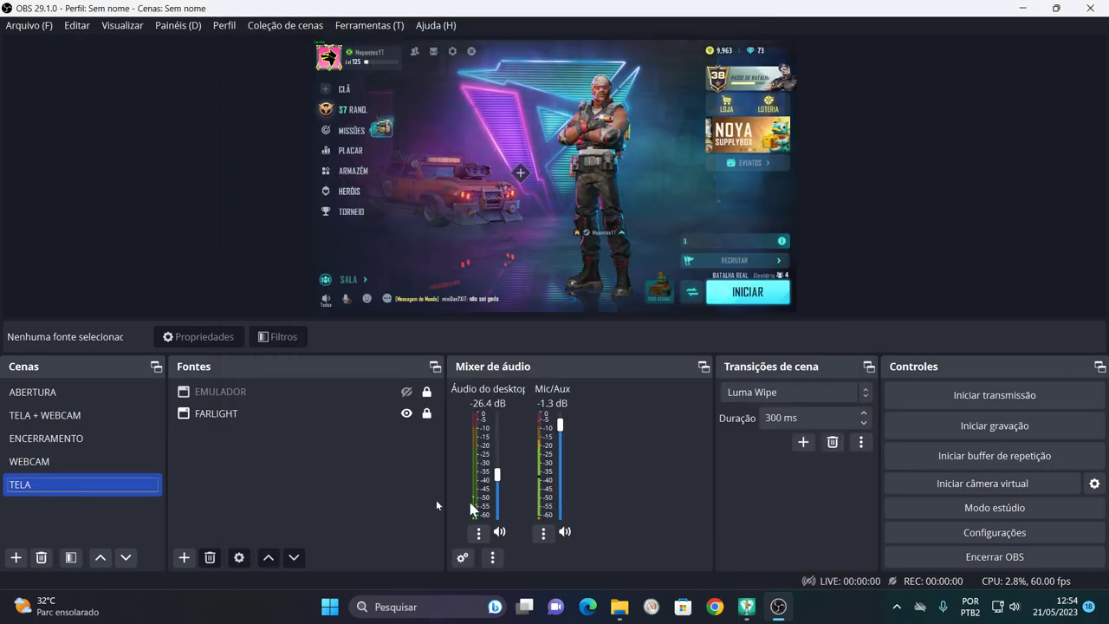
- Preview the WEBCAM and TELA scenes by switching between them
{"action": "left_click", "coordinate": [43, 462]}
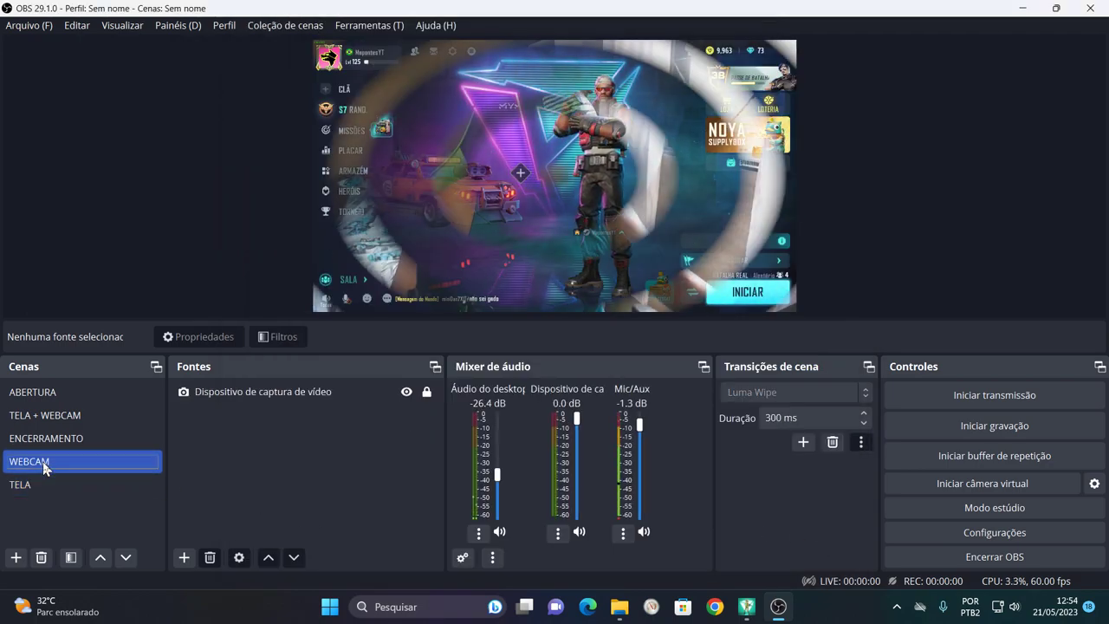
{"action": "double_click", "coordinate": [48, 485]}
{"action": "left_click", "coordinate": [53, 462]}
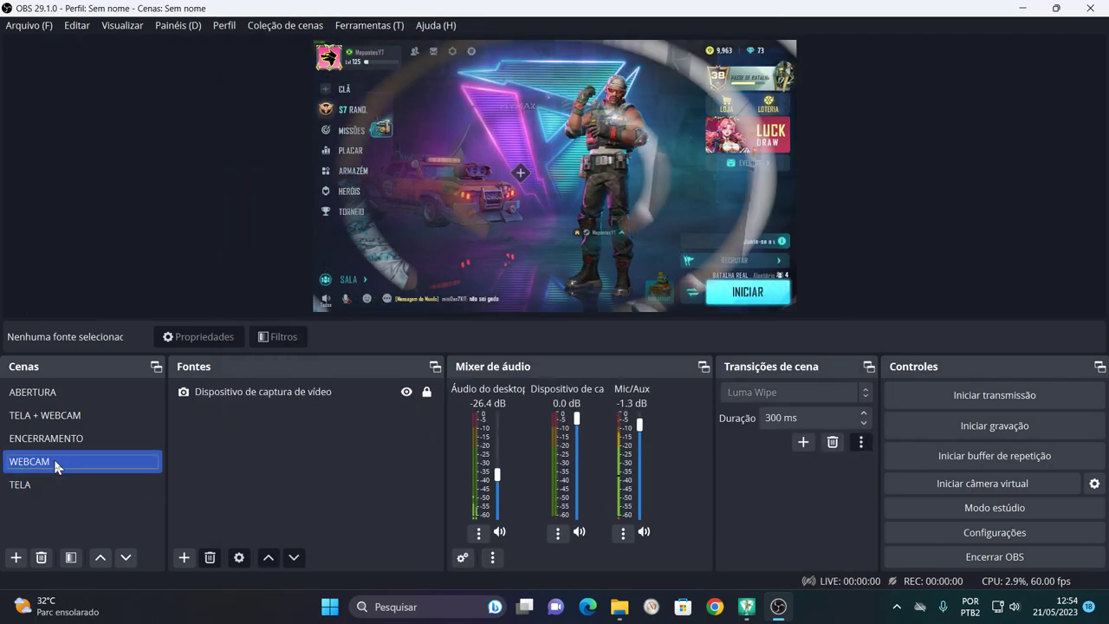
- Add the existing WEBCAM scene as a visible source in the TELA + WEBCAM scene
{"action": "left_click", "coordinate": [58, 421]}
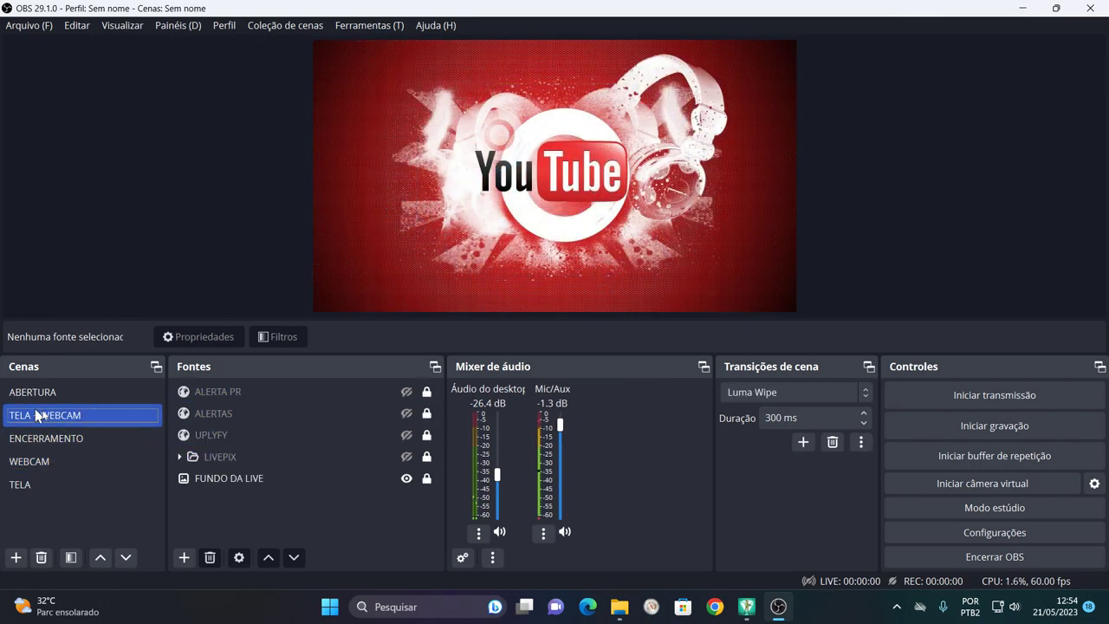
{"action": "left_click", "coordinate": [184, 558]}
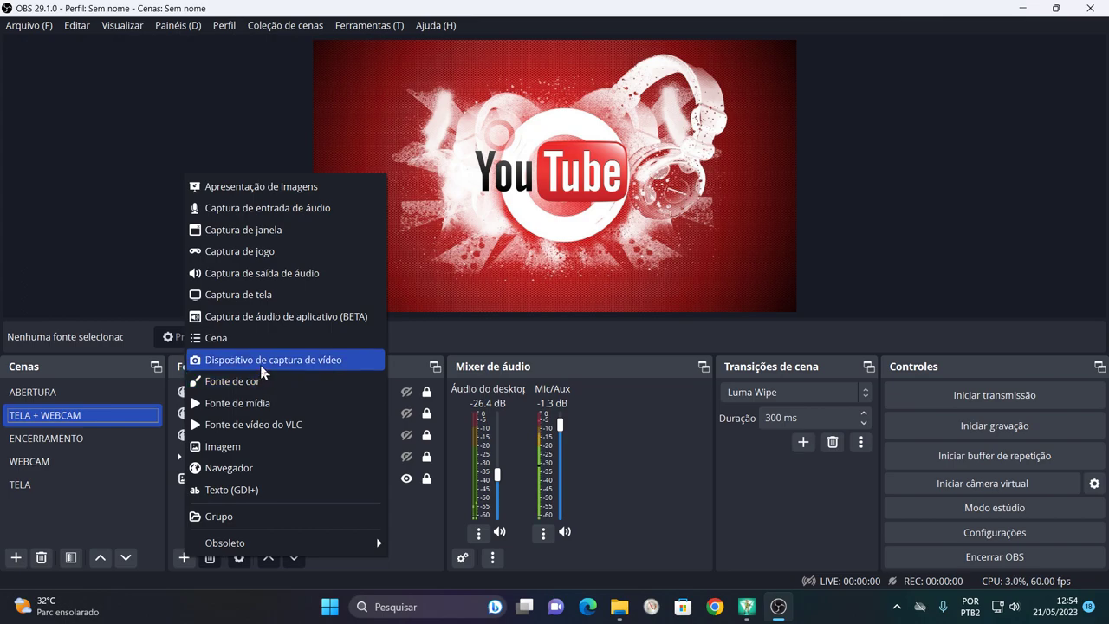
{"action": "left_click", "coordinate": [223, 340]}
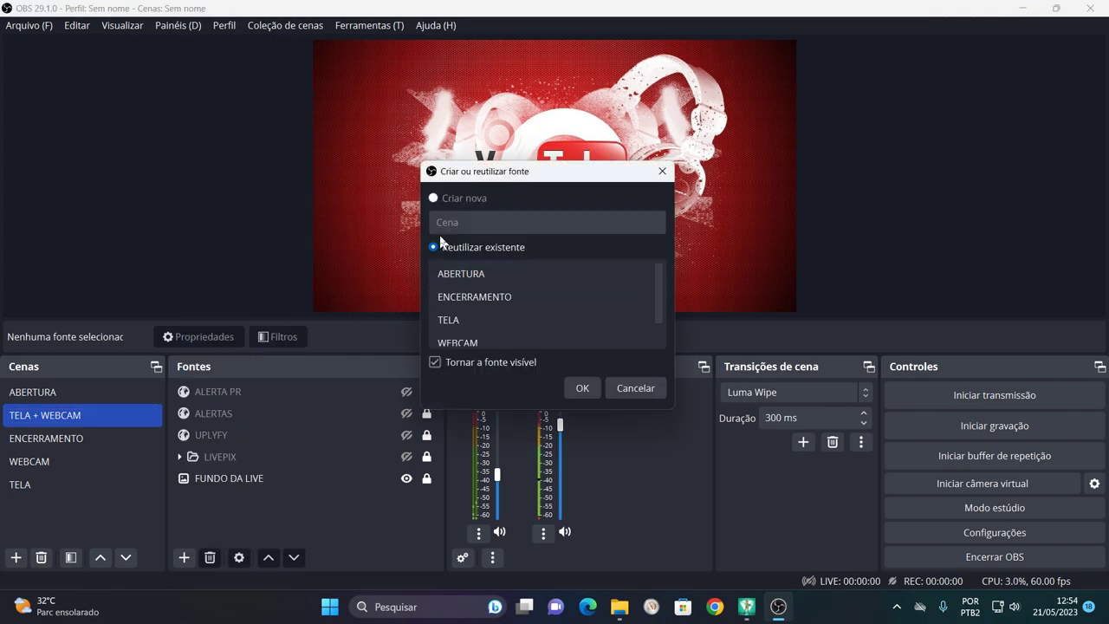
{"action": "left_click", "coordinate": [475, 344]}
{"action": "scroll", "coordinate": [475, 344], "scroll_direction": "down", "scroll_amount": 1}
{"action": "left_click", "coordinate": [475, 322]}
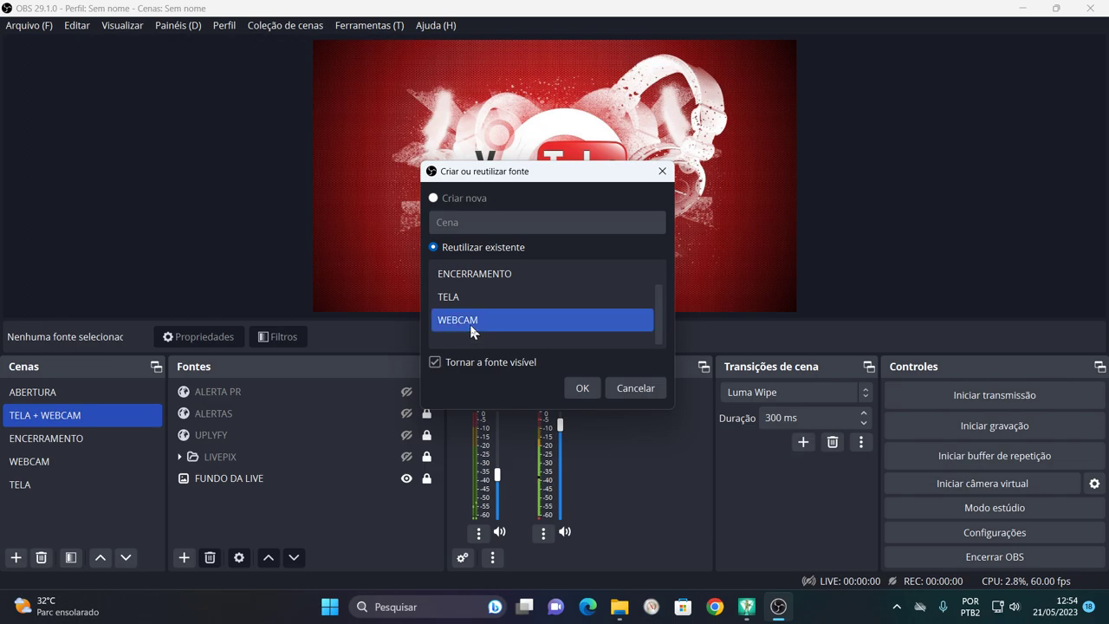
{"action": "left_click", "coordinate": [582, 389]}
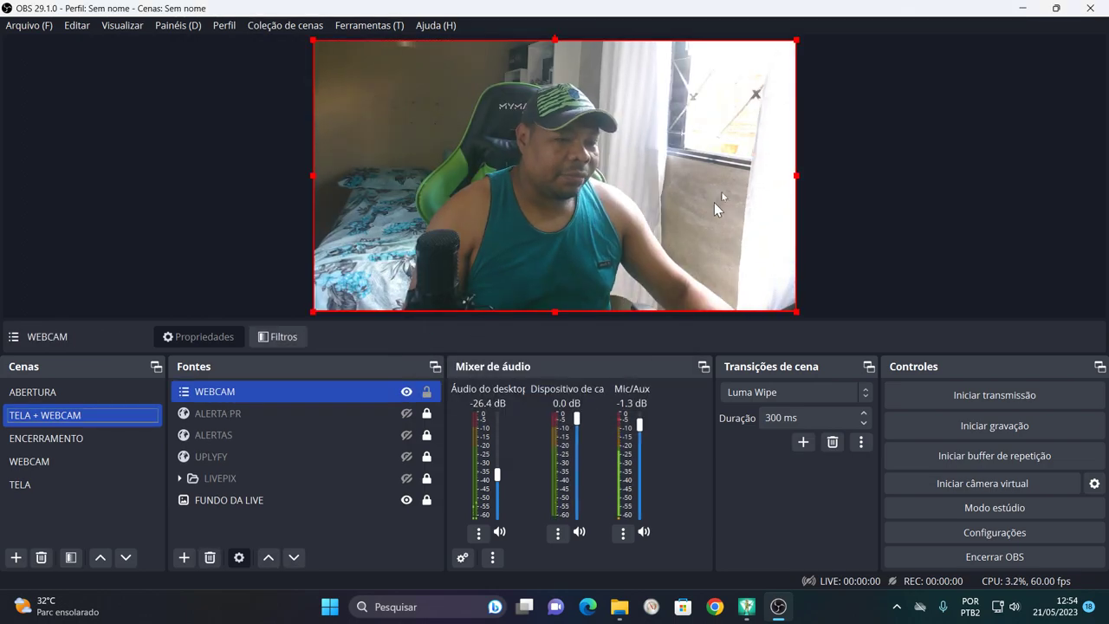
- Shrink WEBCAM into the canvas's lower-left corner, about 37 px from the left and 39 px from the bottom, and order it directly above FUNDO DA LIVE
{"action": "left_click_drag", "start_coordinate": [788, 48], "coordinate": [391, 276]}
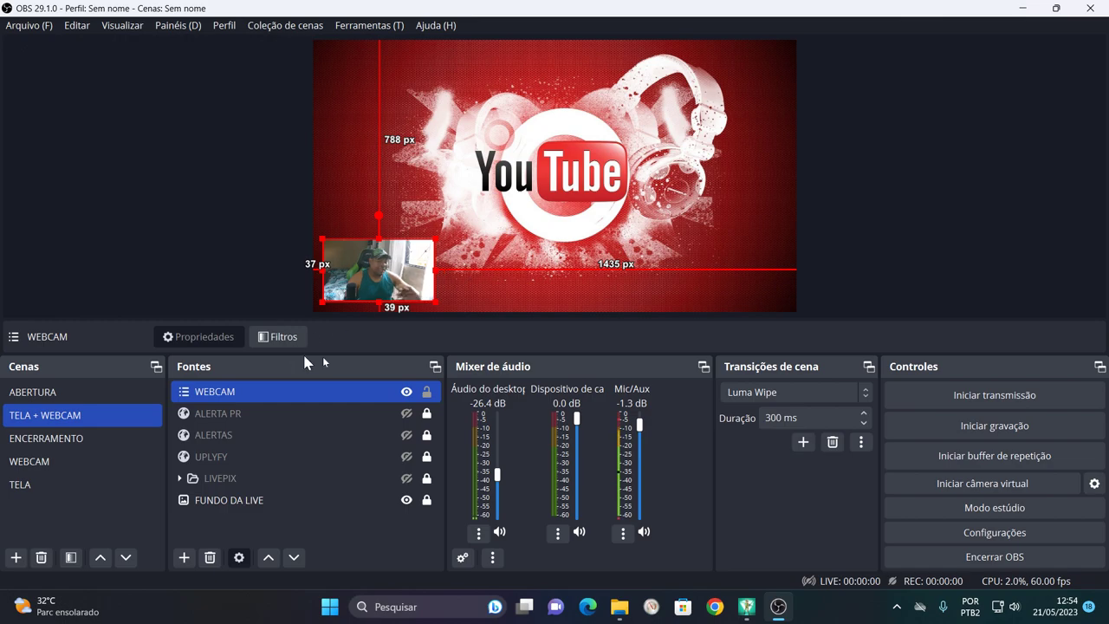
{"action": "left_click_drag", "start_coordinate": [232, 391], "coordinate": [241, 479]}
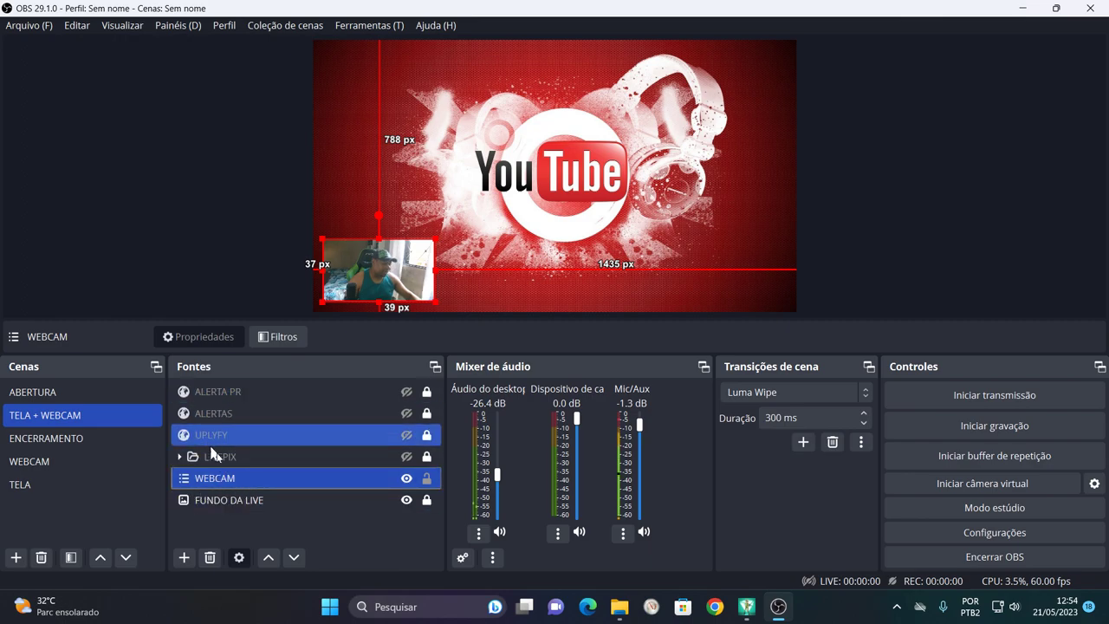
{"action": "left_click", "coordinate": [184, 529]}
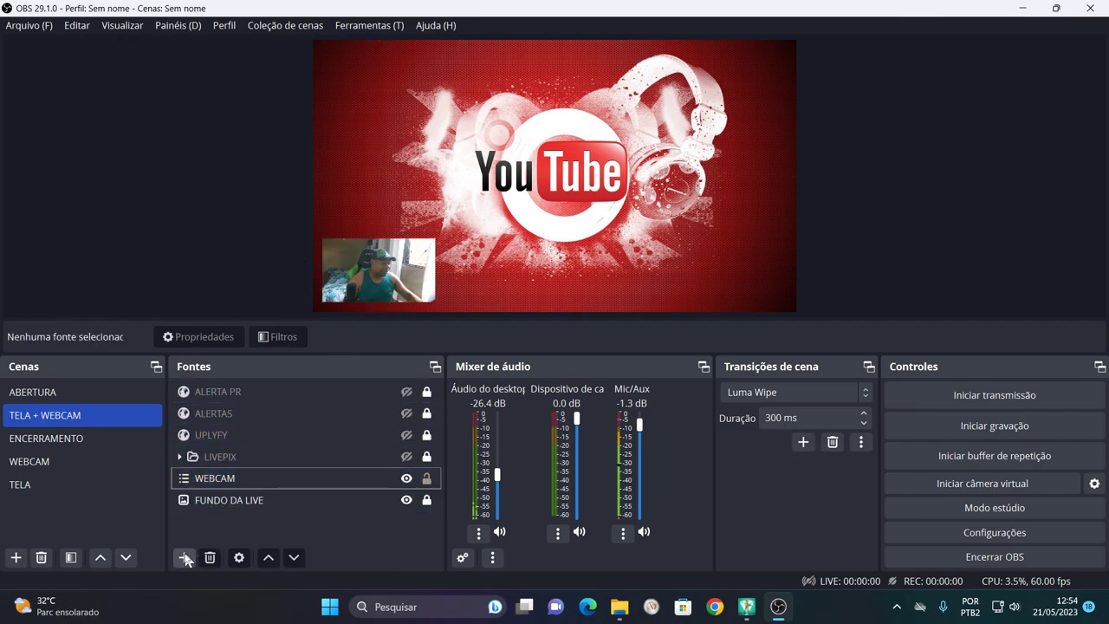
- Add the existing TELA scene as a visible source in the TELA + WEBCAM scene
{"action": "left_click", "coordinate": [185, 557]}
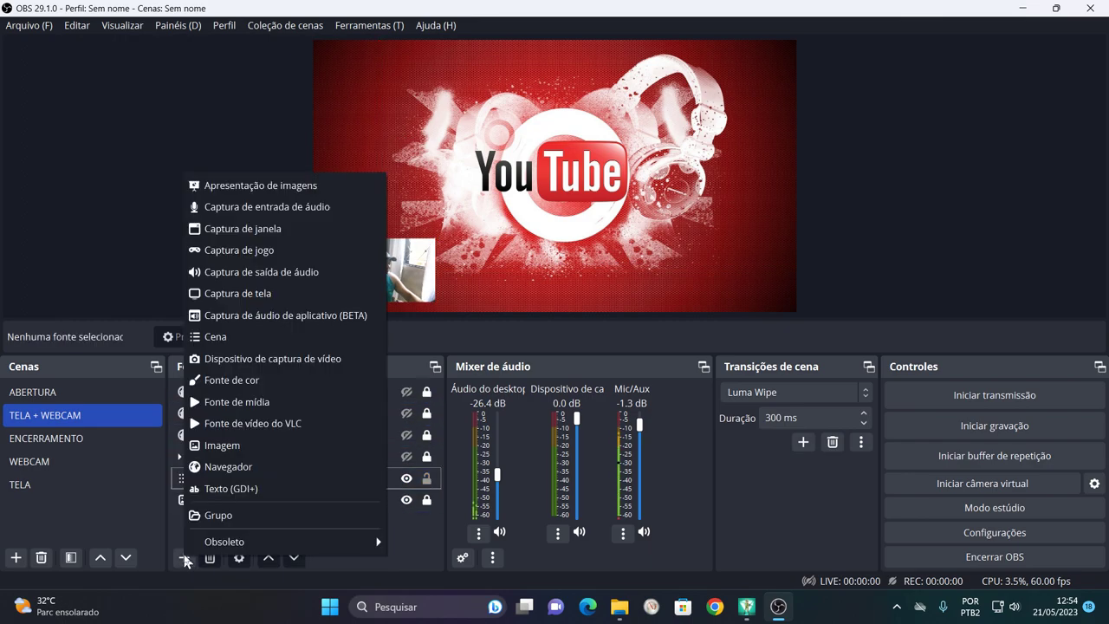
{"action": "left_click", "coordinate": [232, 338]}
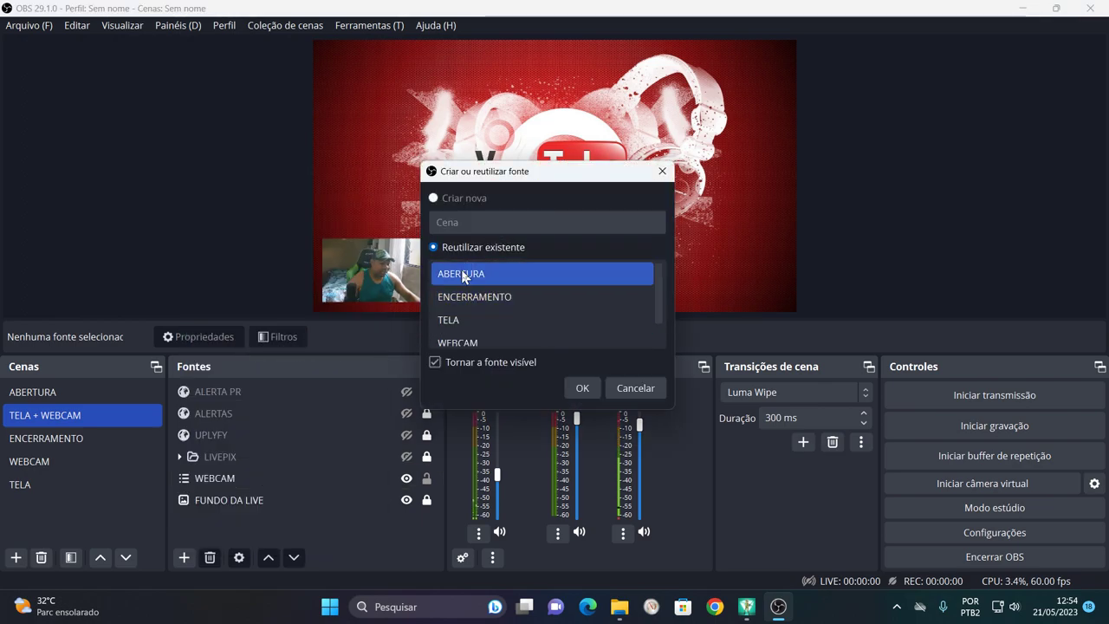
{"action": "scroll", "coordinate": [451, 321], "scroll_direction": "down", "scroll_amount": 1}
{"action": "double_click", "coordinate": [462, 298]}
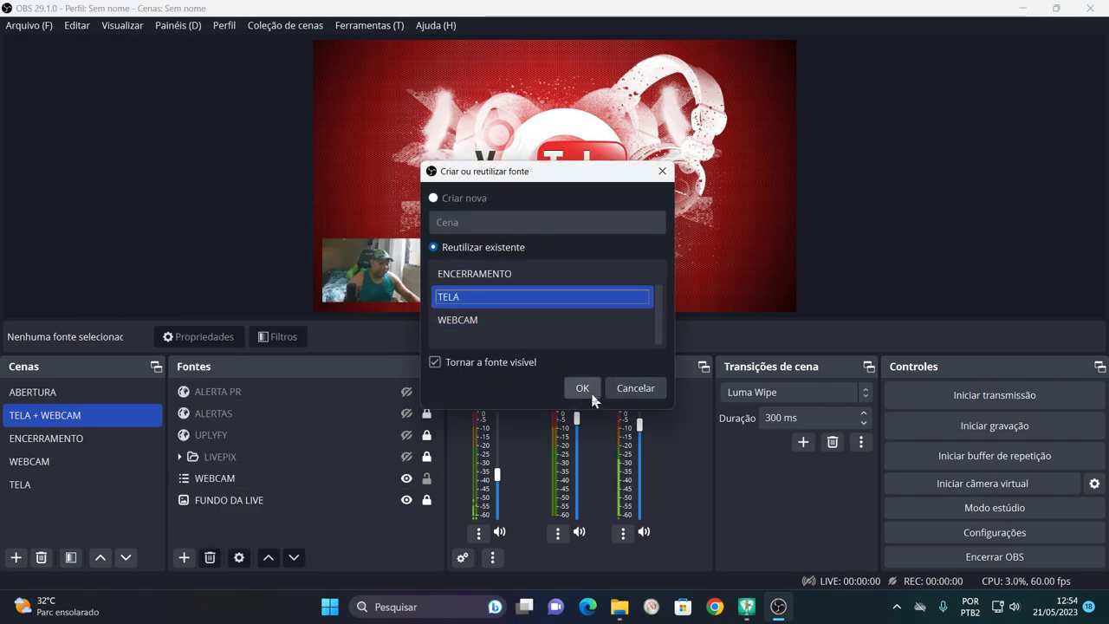
{"action": "left_click", "coordinate": [590, 390]}
- Order the TELA source directly below WEBCAM and above FUNDO DA LIVE
{"action": "left_click_drag", "start_coordinate": [208, 395], "coordinate": [225, 485]}
{"action": "left_click", "coordinate": [256, 477]}
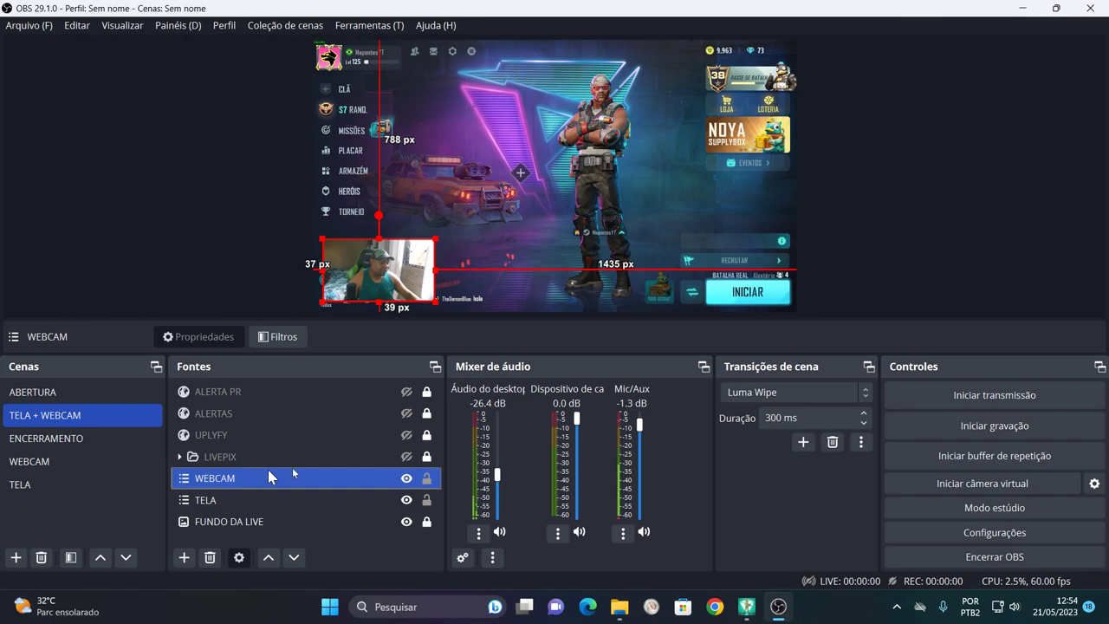
{"action": "left_click", "coordinate": [910, 239]}
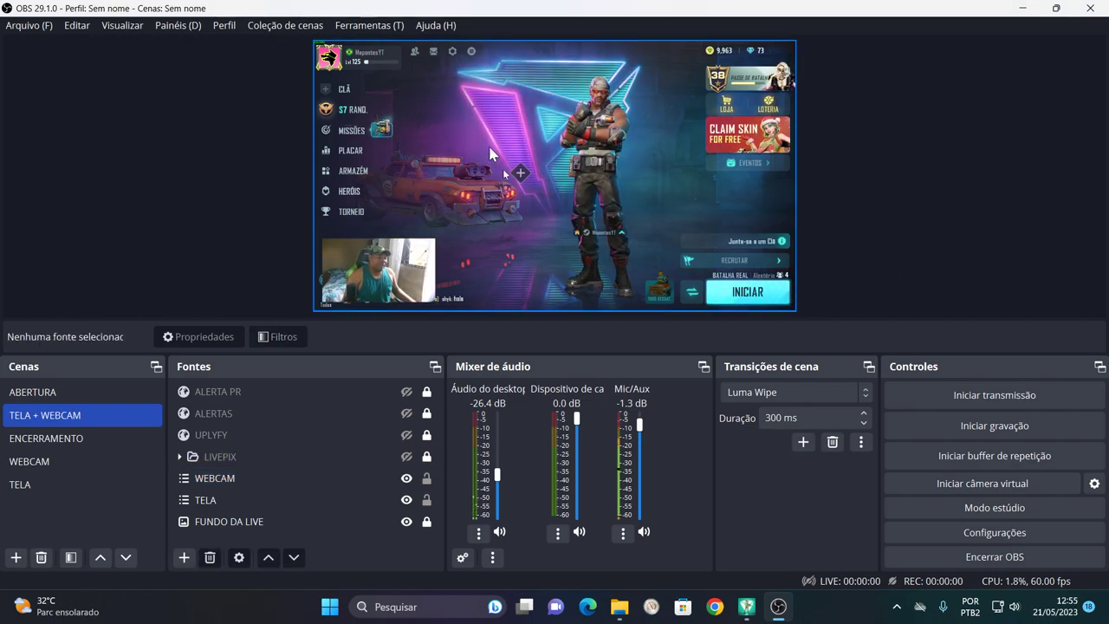
{"action": "left_click", "coordinate": [226, 461]}
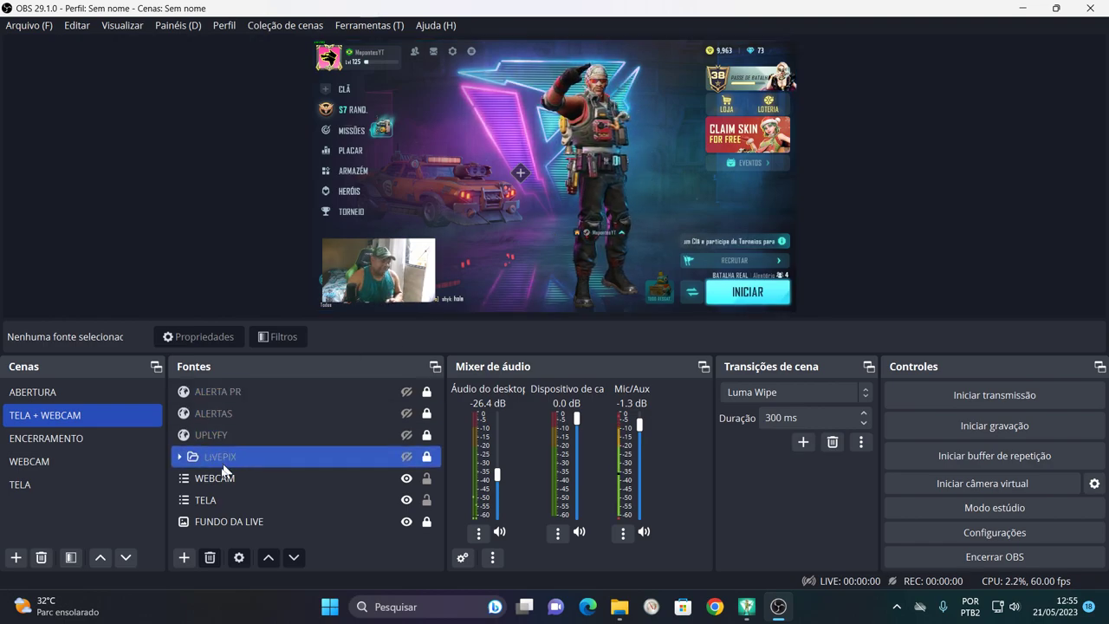
{"action": "left_click", "coordinate": [215, 484]}
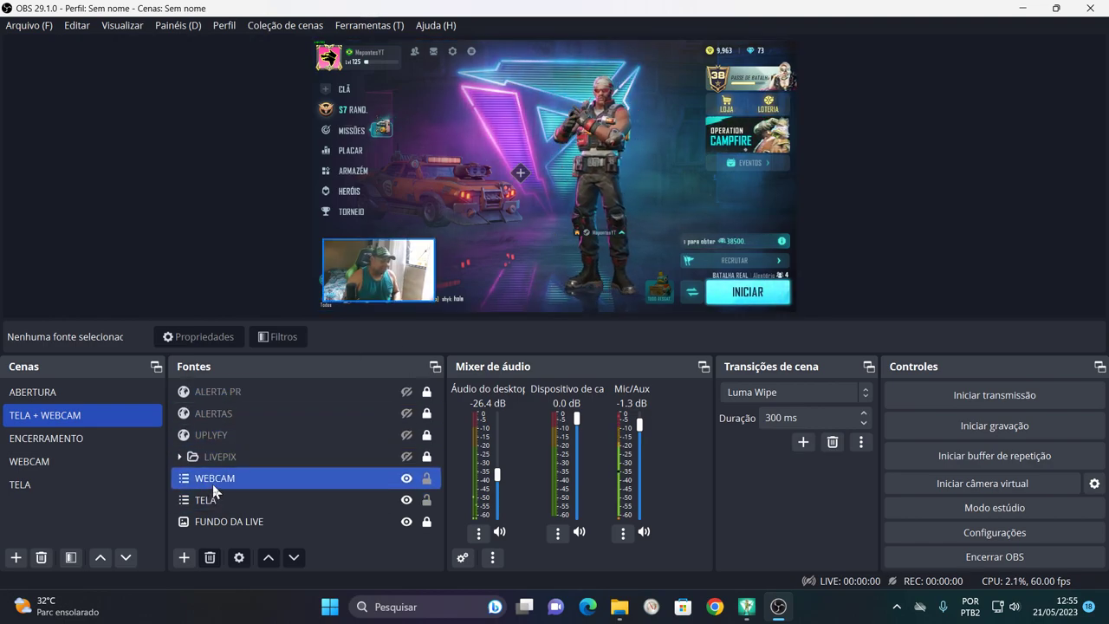
- Check the filters of the WEBCAM scene's video capture device and of the TELA scene, and return to the TELA + WEBCAM scene
{"action": "left_click", "coordinate": [37, 466]}
{"action": "left_click", "coordinate": [223, 391]}
{"action": "right_click", "coordinate": [223, 391]}
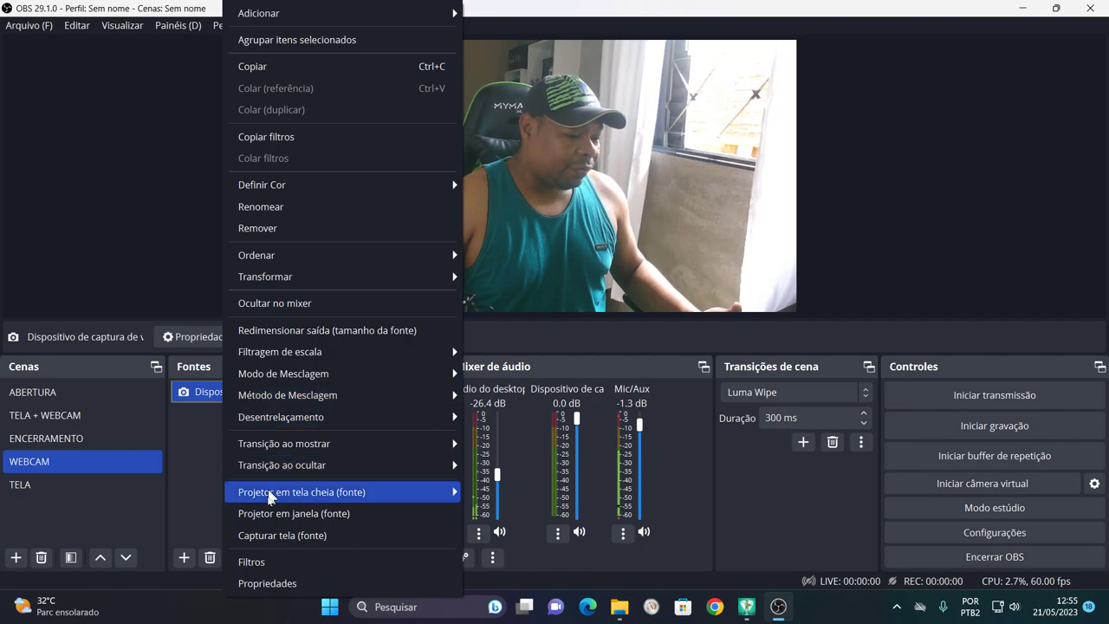
{"action": "left_click", "coordinate": [259, 563]}
{"action": "left_click", "coordinate": [822, 534]}
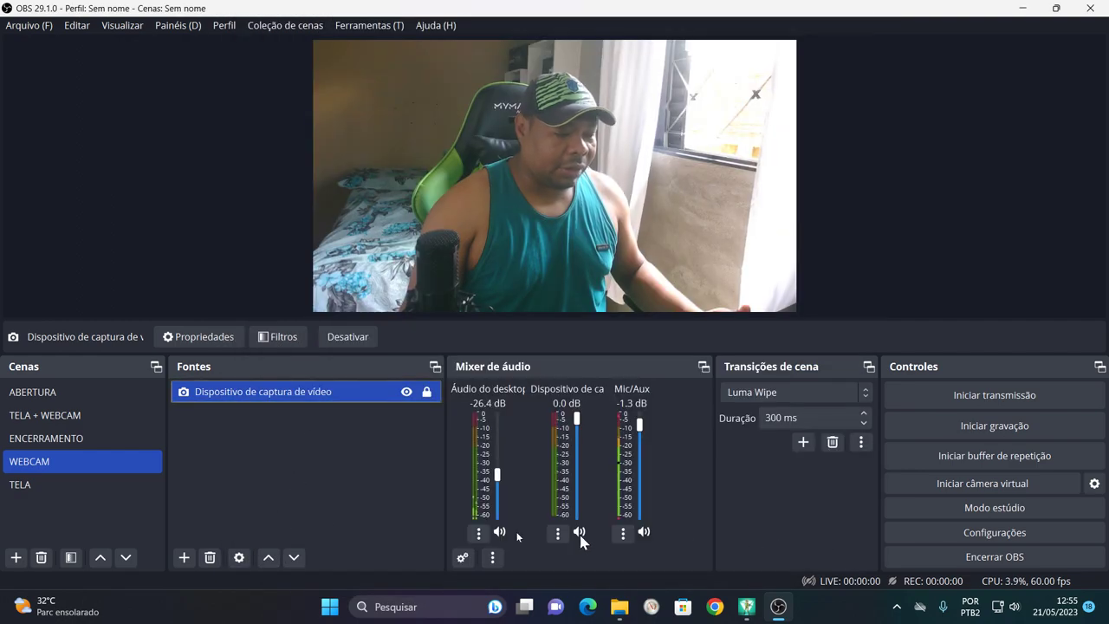
{"action": "right_click", "coordinate": [45, 485]}
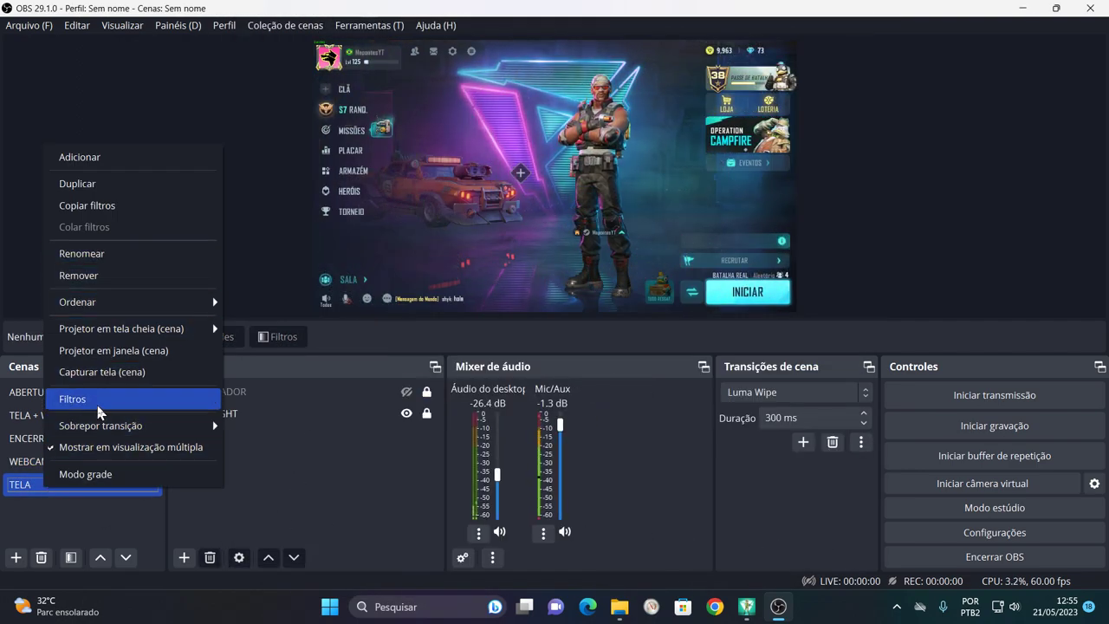
{"action": "left_click", "coordinate": [100, 413]}
{"action": "left_click", "coordinate": [822, 537]}
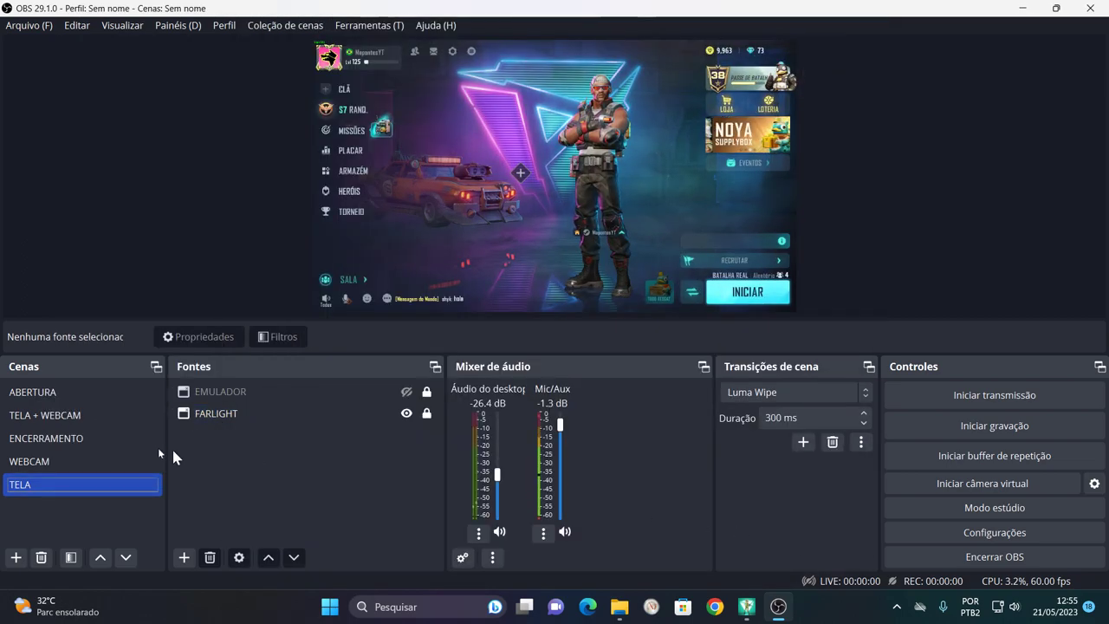
{"action": "left_click", "coordinate": [52, 415]}
{"action": "left_click", "coordinate": [900, 268]}
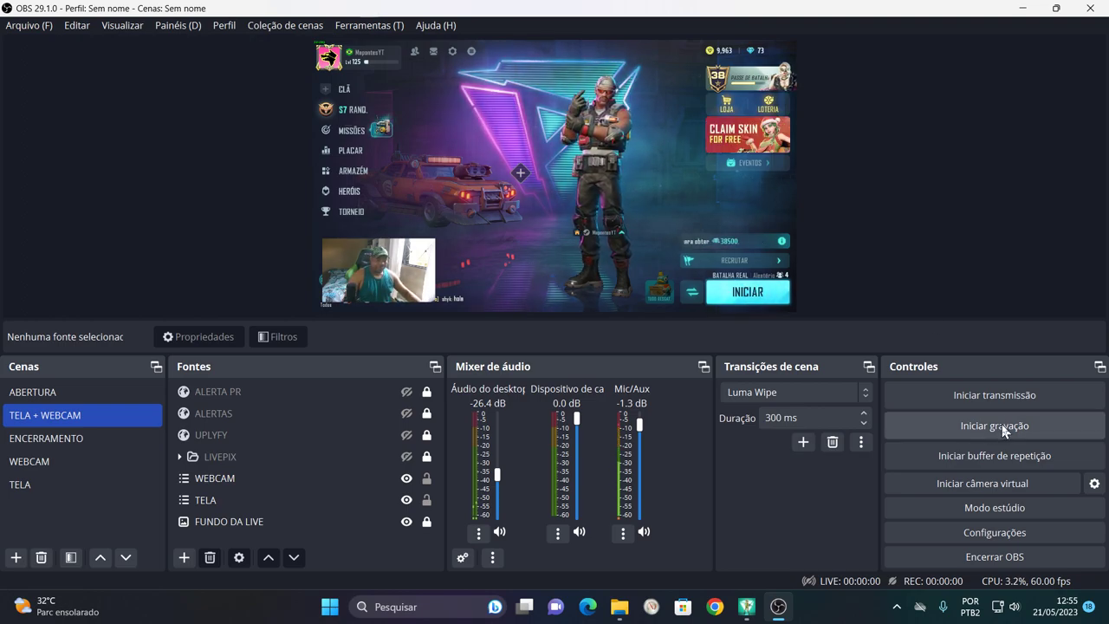
- Inspect the GRAVAÇÃO TELA and GRAVAÇÃO WEBCAM folders in File Explorer, and close its window
{"action": "left_click", "coordinate": [619, 606]}
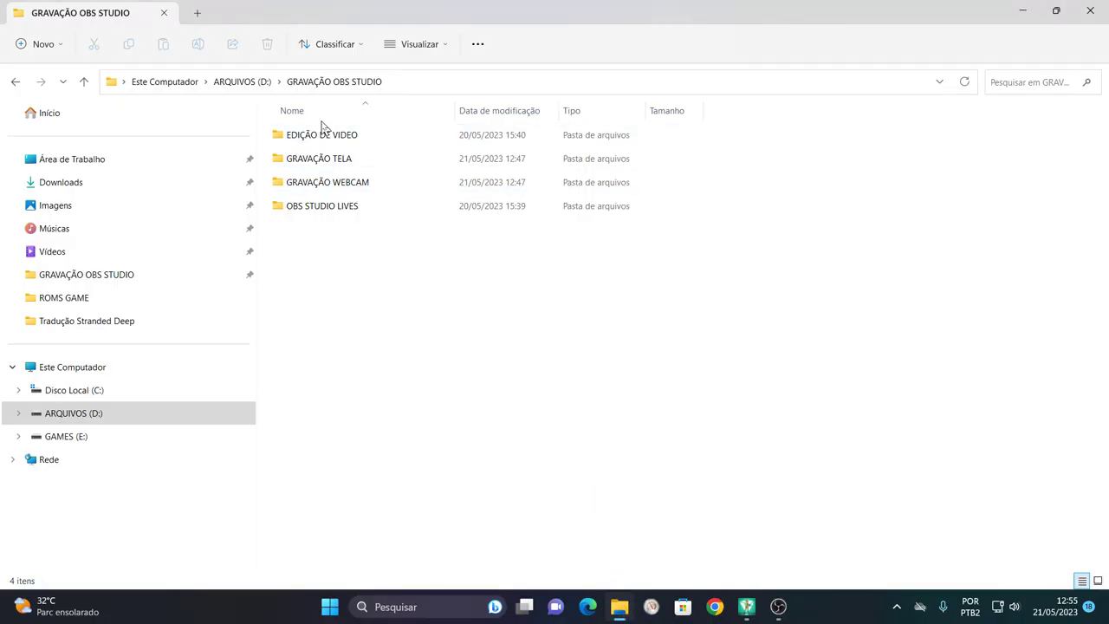
{"action": "double_click", "coordinate": [328, 164]}
{"action": "key", "text": "alt+Left"}
{"action": "double_click", "coordinate": [356, 182]}
{"action": "key", "text": "alt+Left"}
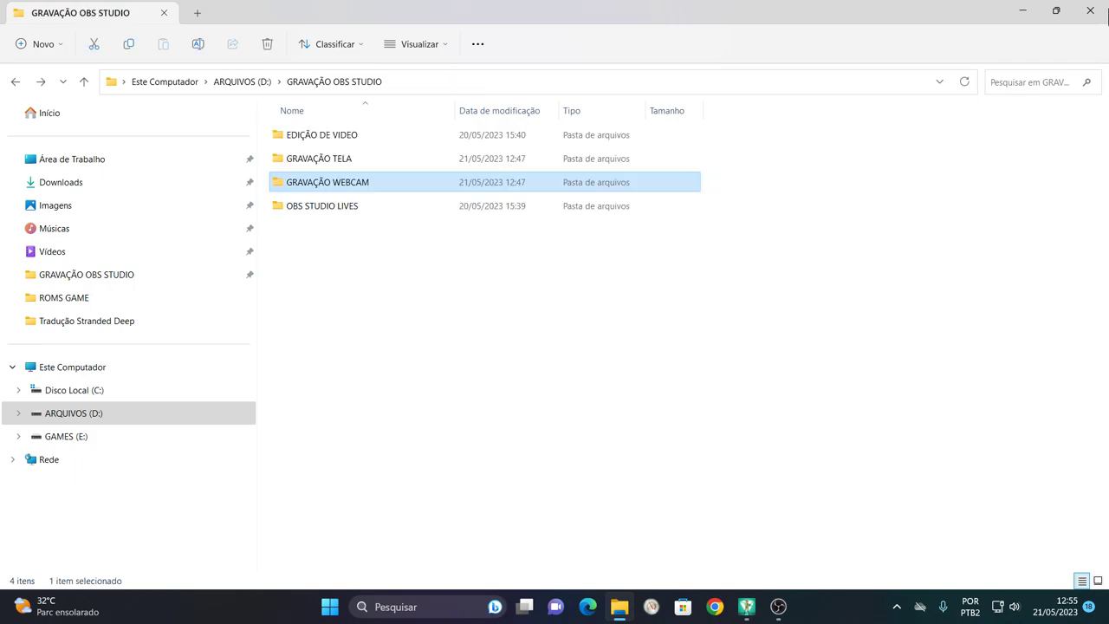
{"action": "left_click", "coordinate": [1090, 11]}
- Check the recording path in the output settings, accepting D:/GRAVAÇÃO OBS STUDIO as the recording folder
{"action": "left_click", "coordinate": [1003, 535]}
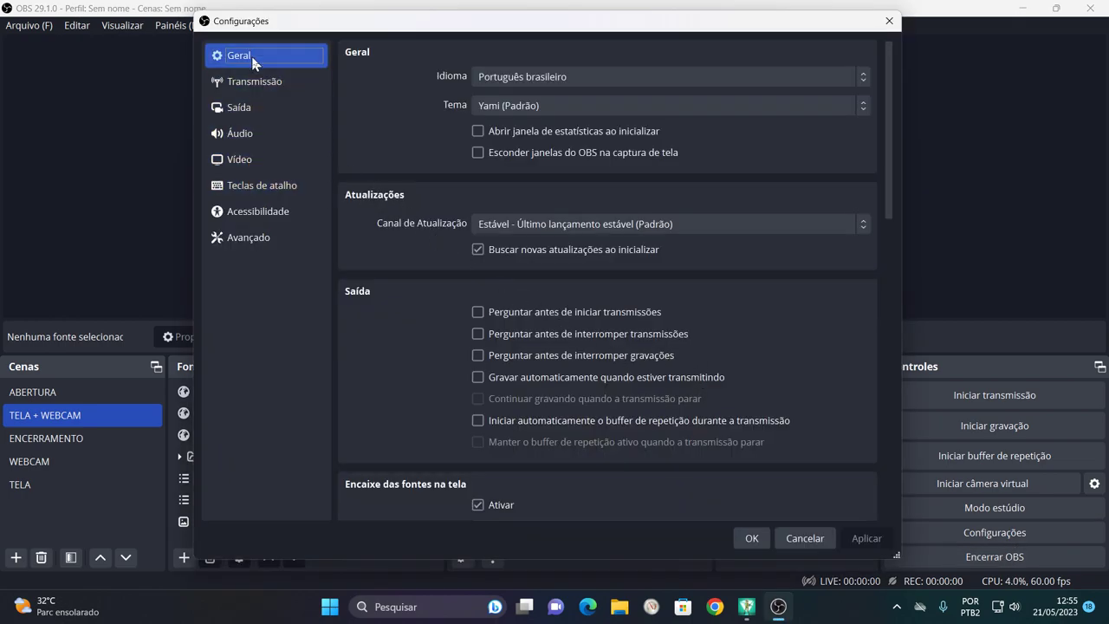
{"action": "left_click", "coordinate": [250, 83]}
{"action": "left_click", "coordinate": [242, 105]}
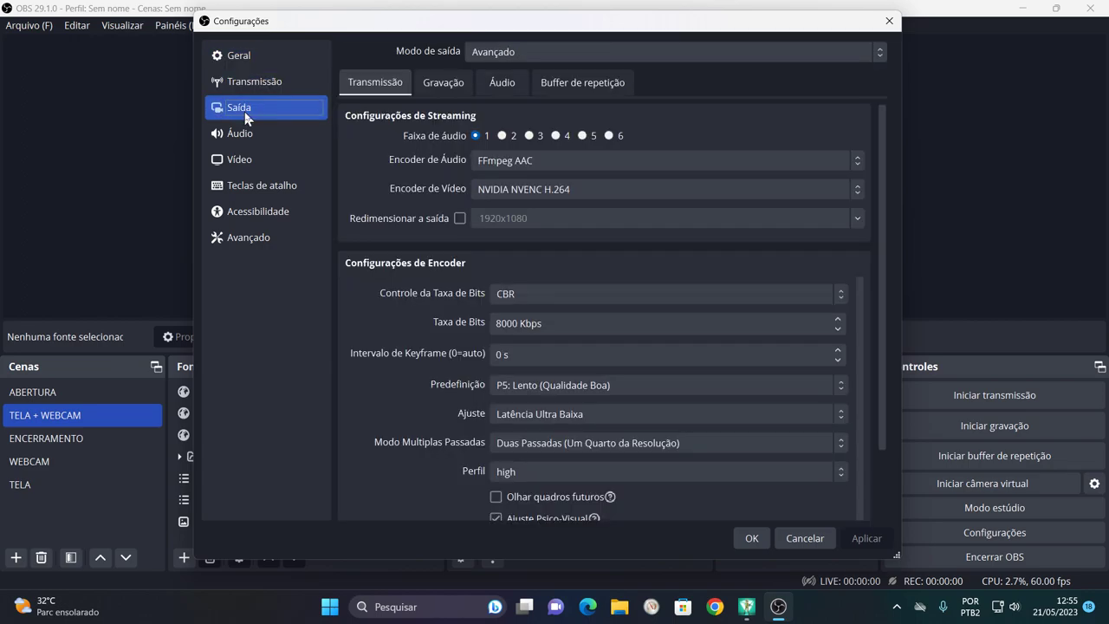
{"action": "left_click", "coordinate": [444, 84]}
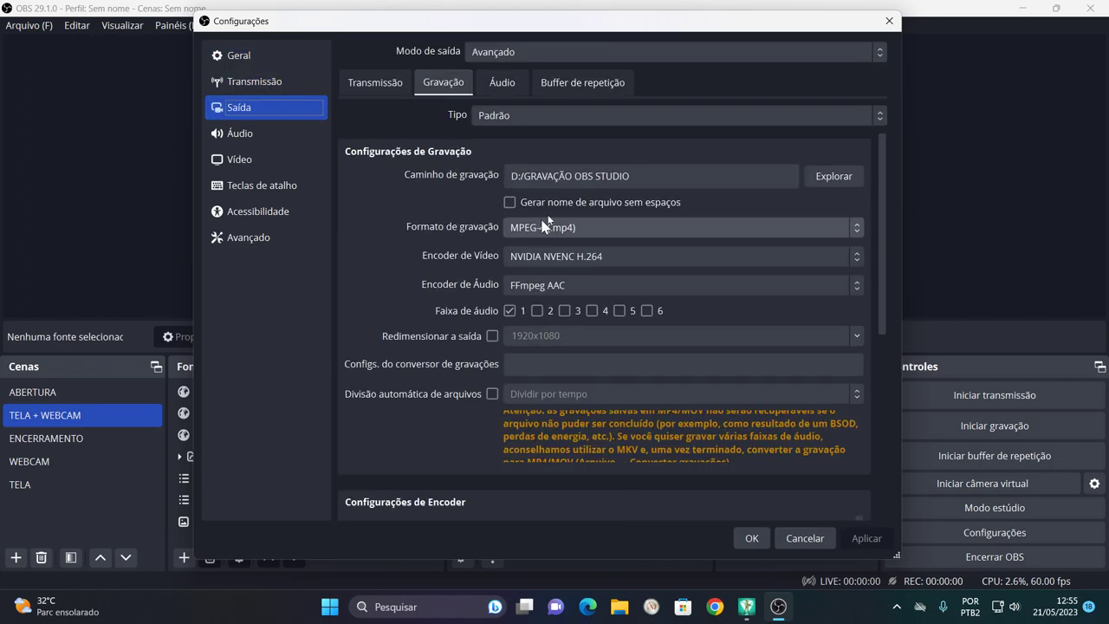
{"action": "left_click", "coordinate": [834, 176]}
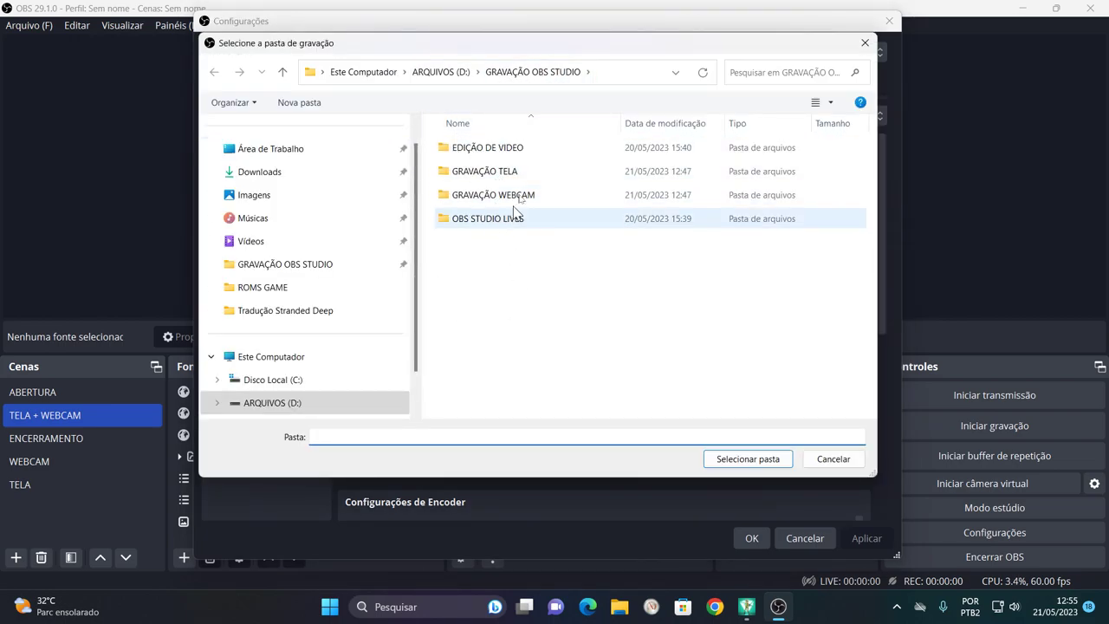
{"action": "left_click", "coordinate": [758, 461]}
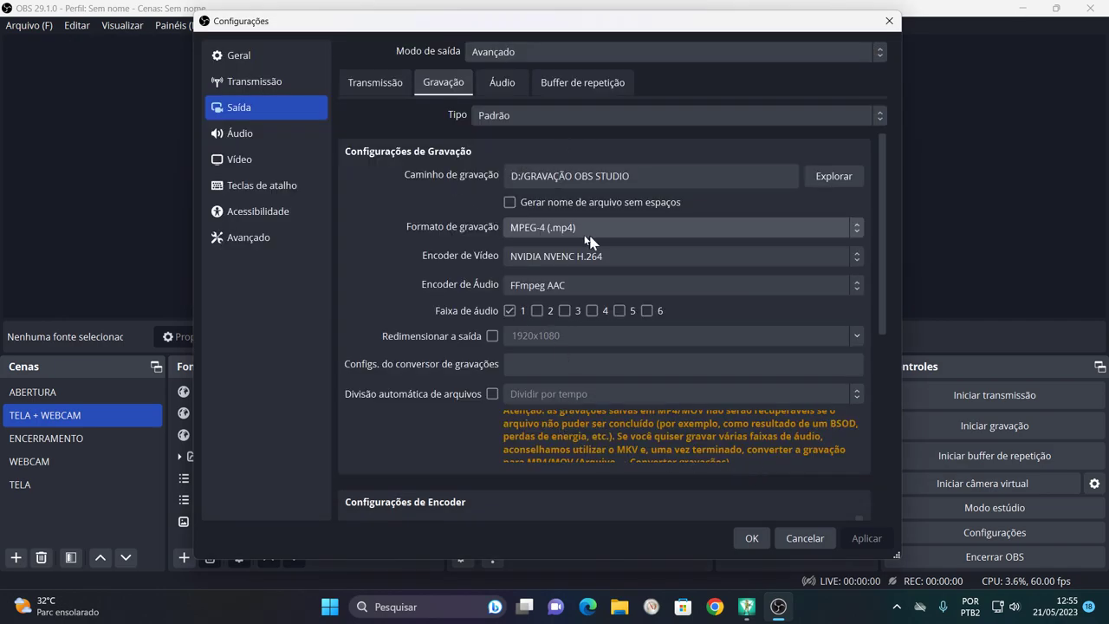
- Reselect NVIDIA NVENC H.264 as the recording video encoder, compare it with the streaming encoder, and cancel the settings
{"action": "left_click", "coordinate": [568, 257]}
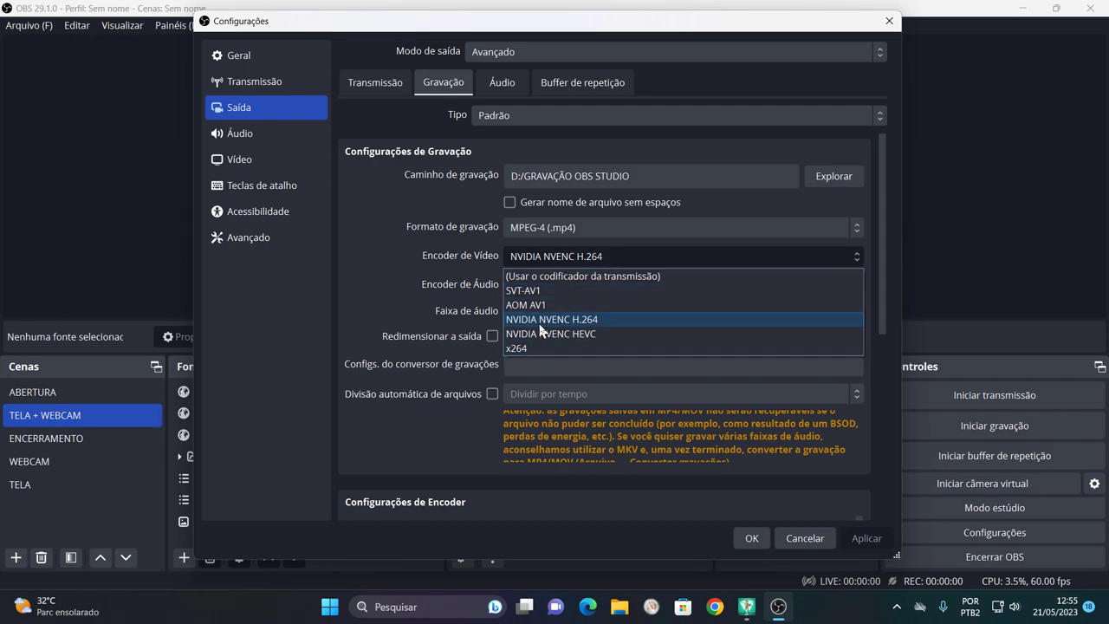
{"action": "left_click", "coordinate": [540, 323]}
{"action": "left_click", "coordinate": [382, 84]}
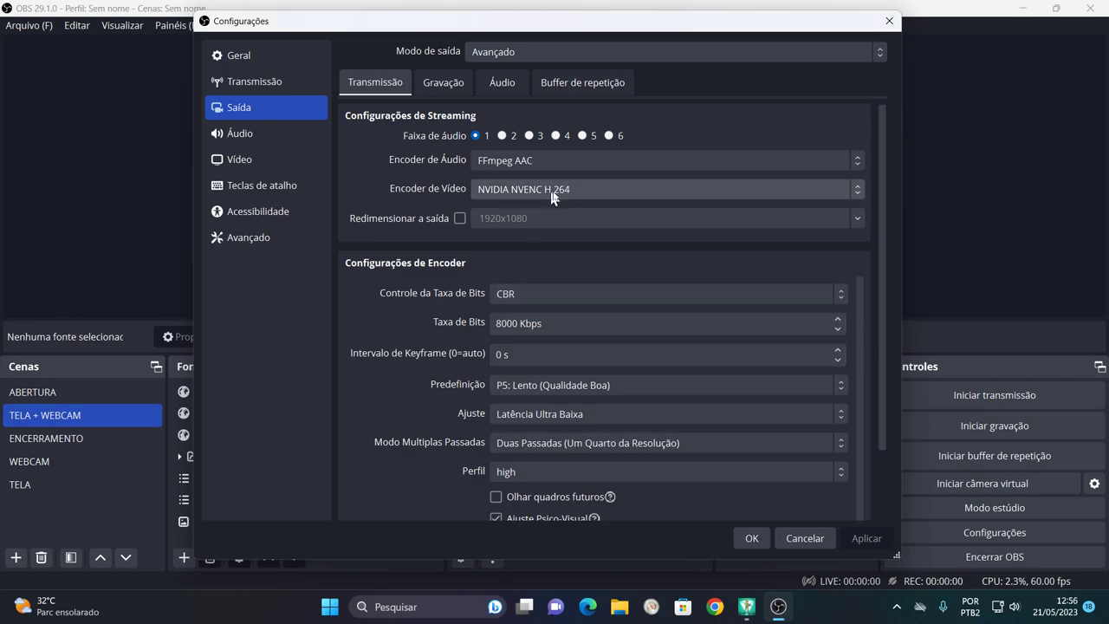
{"action": "left_click", "coordinate": [445, 86]}
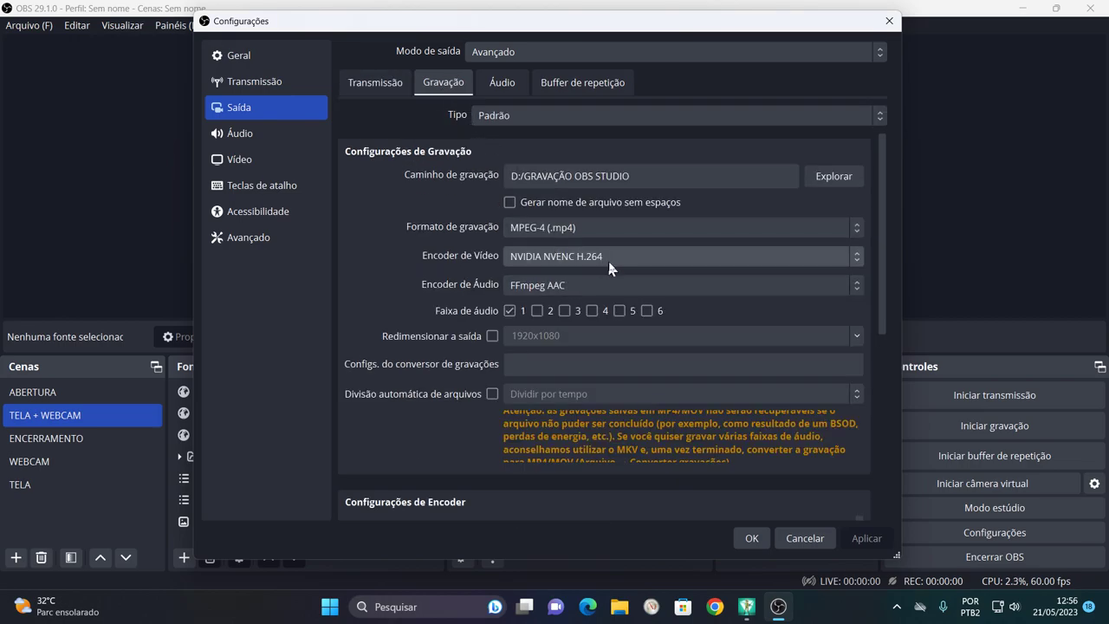
{"action": "left_click", "coordinate": [375, 83]}
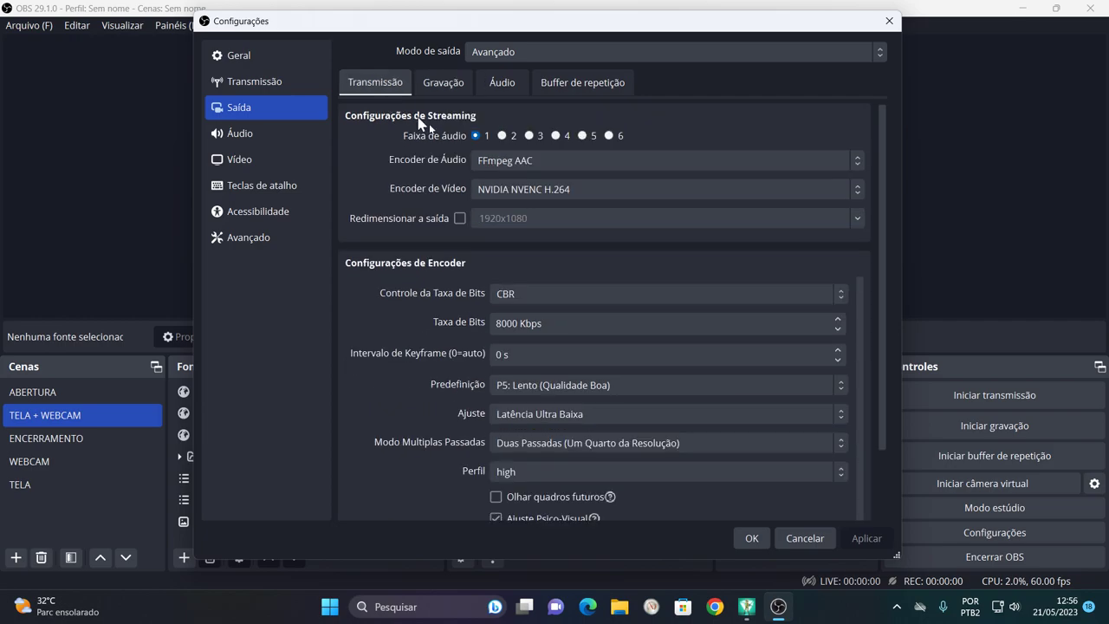
{"action": "left_click", "coordinate": [811, 538]}
- Record the TELA + WEBCAM scene for about one minute, stop, and open the GRAVAÇÃO OBS STUDIO folder in File Explorer
{"action": "left_click", "coordinate": [977, 437]}
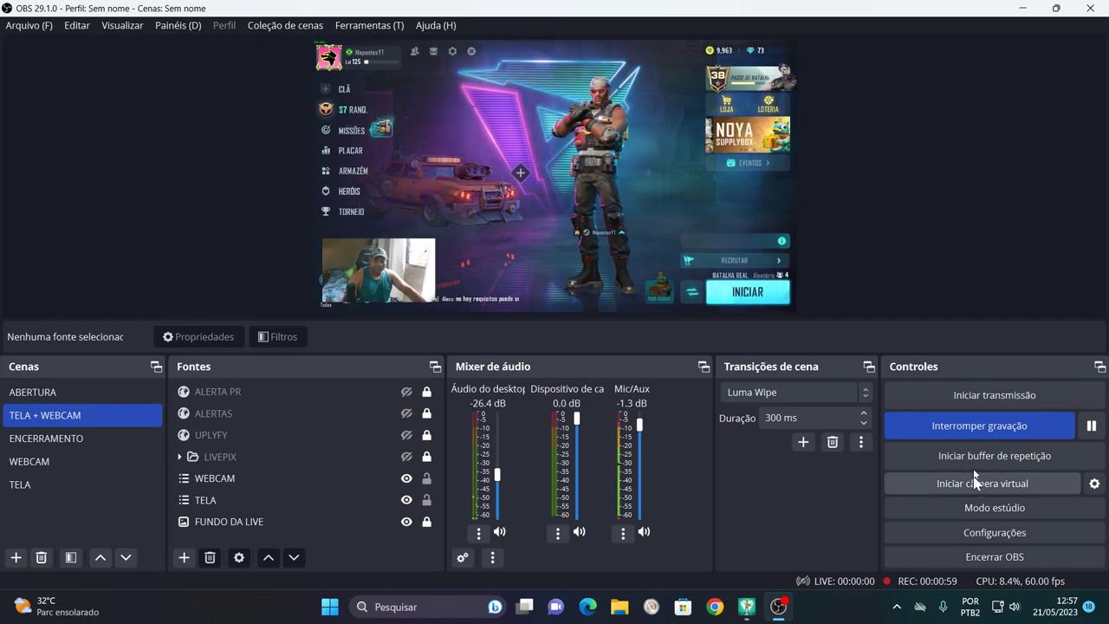
{"action": "left_click", "coordinate": [978, 430]}
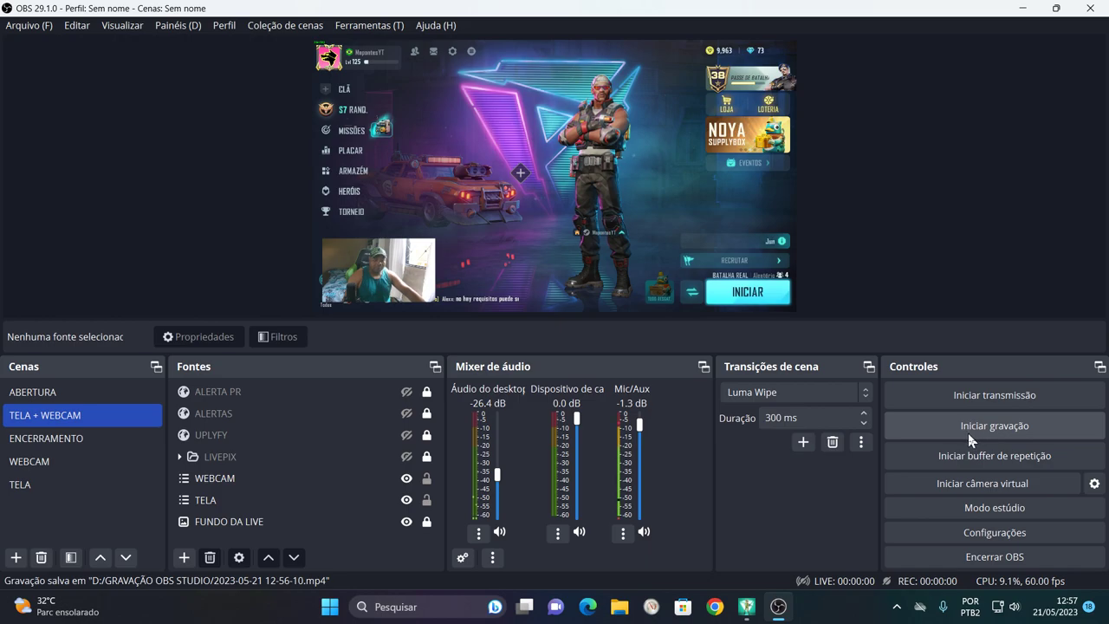
{"action": "left_click", "coordinate": [630, 614]}
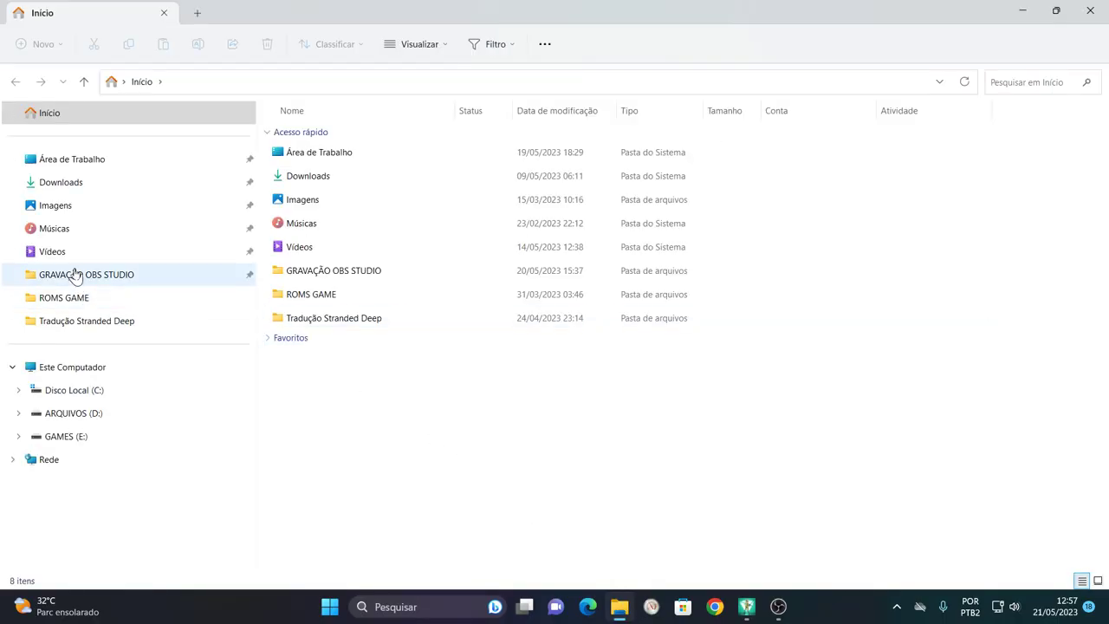
{"action": "left_click", "coordinate": [76, 275]}
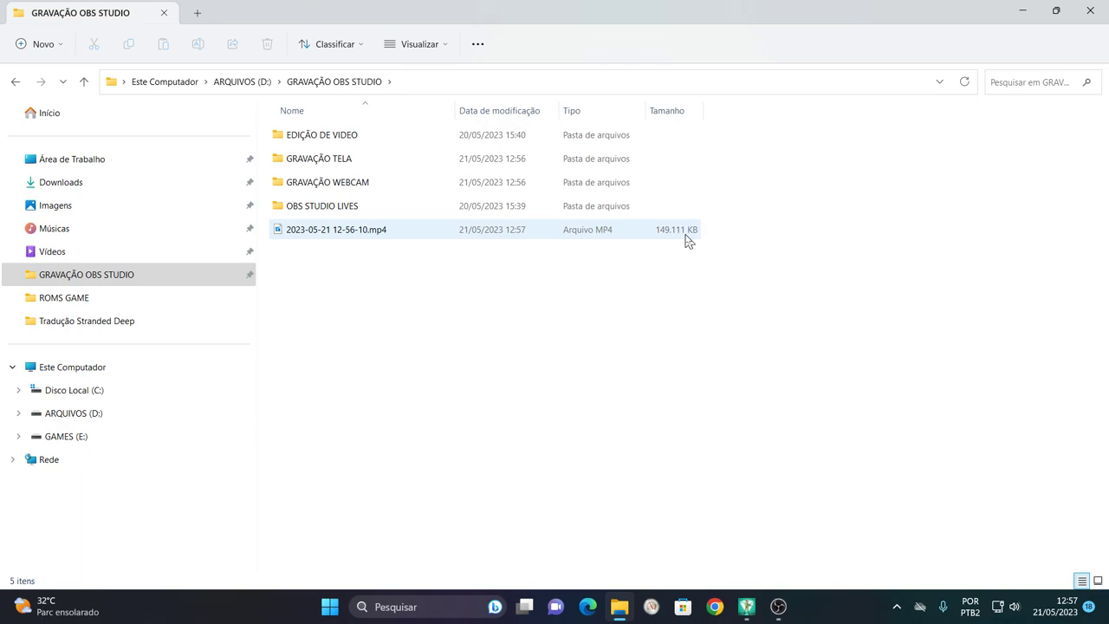
- Switch back to OBS Studio, examine the recording output's path, format, encoder and bitrate settings, and cancel without changes
{"action": "left_click", "coordinate": [778, 607]}
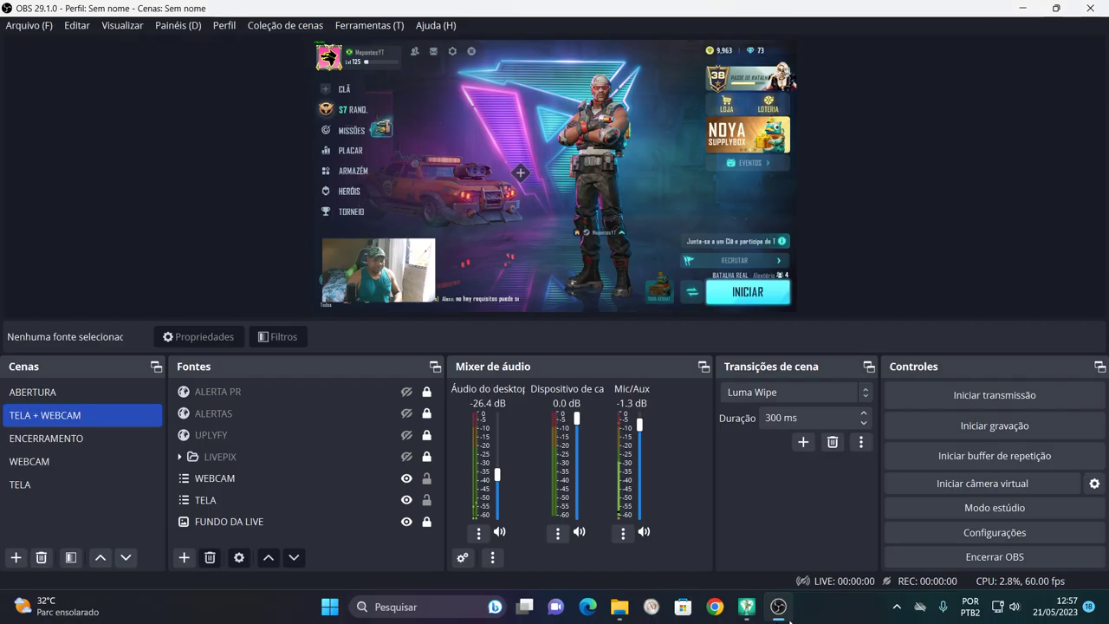
{"action": "left_click", "coordinate": [985, 532]}
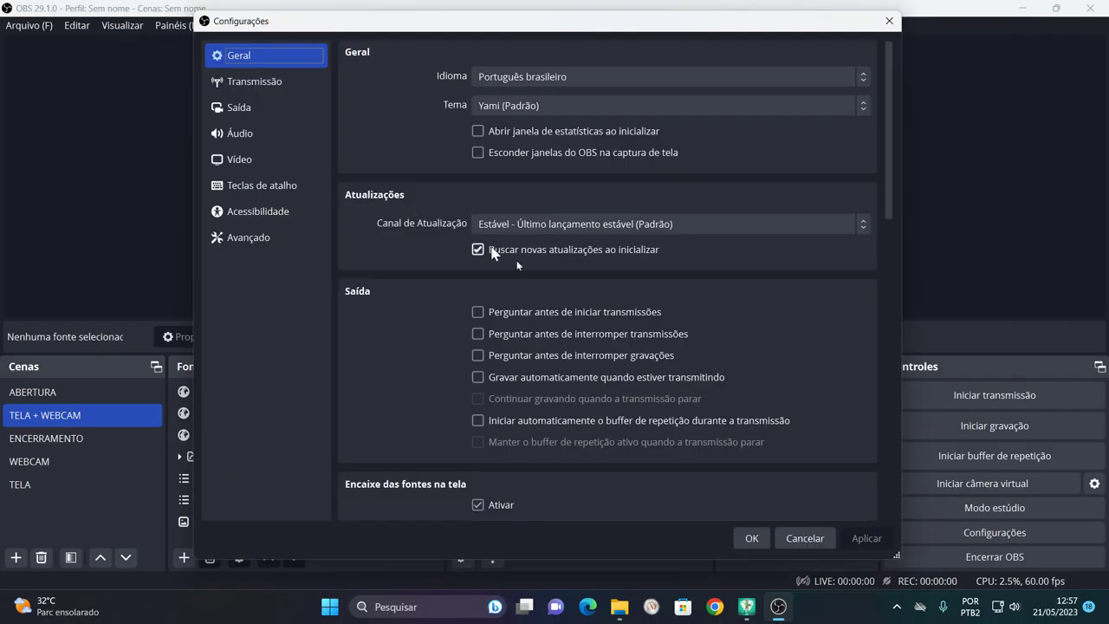
{"action": "left_click", "coordinate": [245, 111]}
{"action": "left_click", "coordinate": [446, 83]}
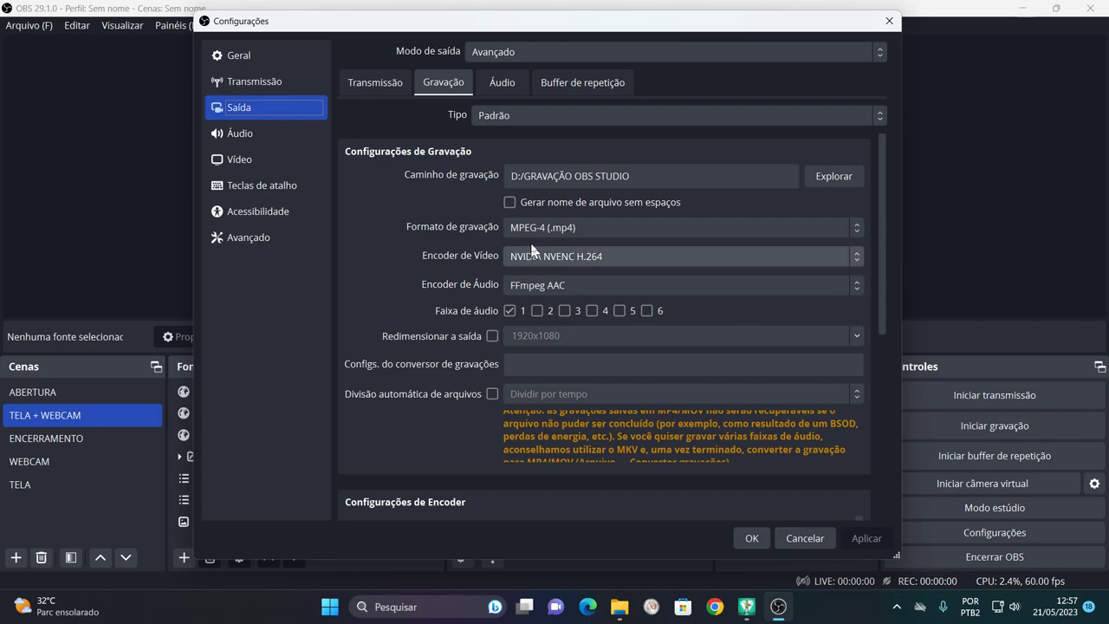
{"action": "scroll", "coordinate": [523, 324], "scroll_direction": "down", "scroll_amount": 2}
{"action": "scroll", "coordinate": [524, 325], "scroll_direction": "down", "scroll_amount": 4}
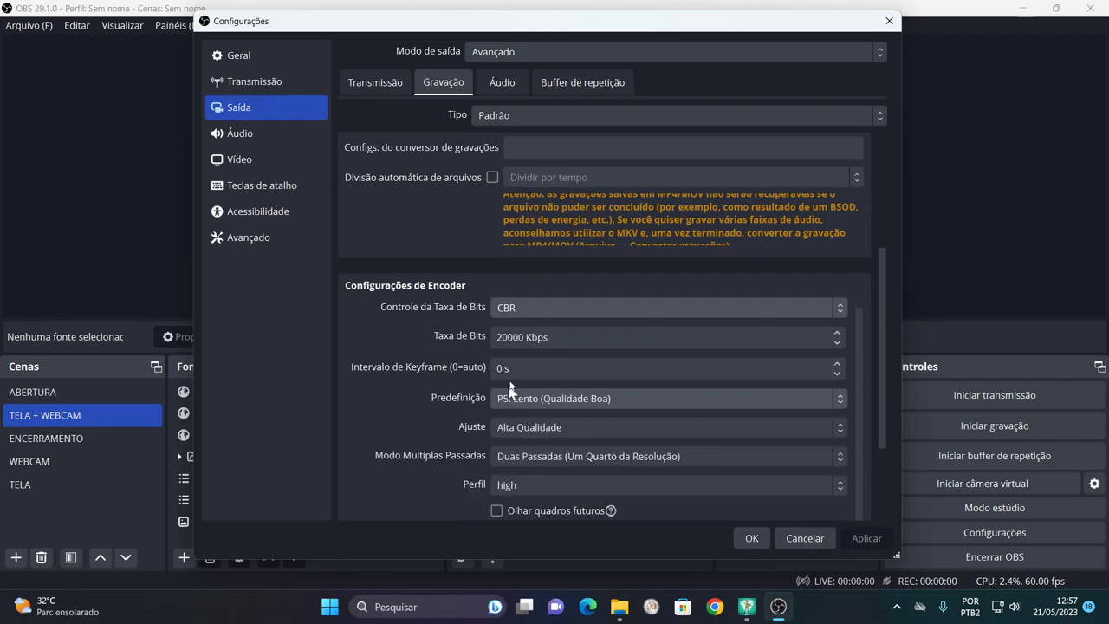
{"action": "scroll", "coordinate": [505, 405], "scroll_direction": "up", "scroll_amount": 5}
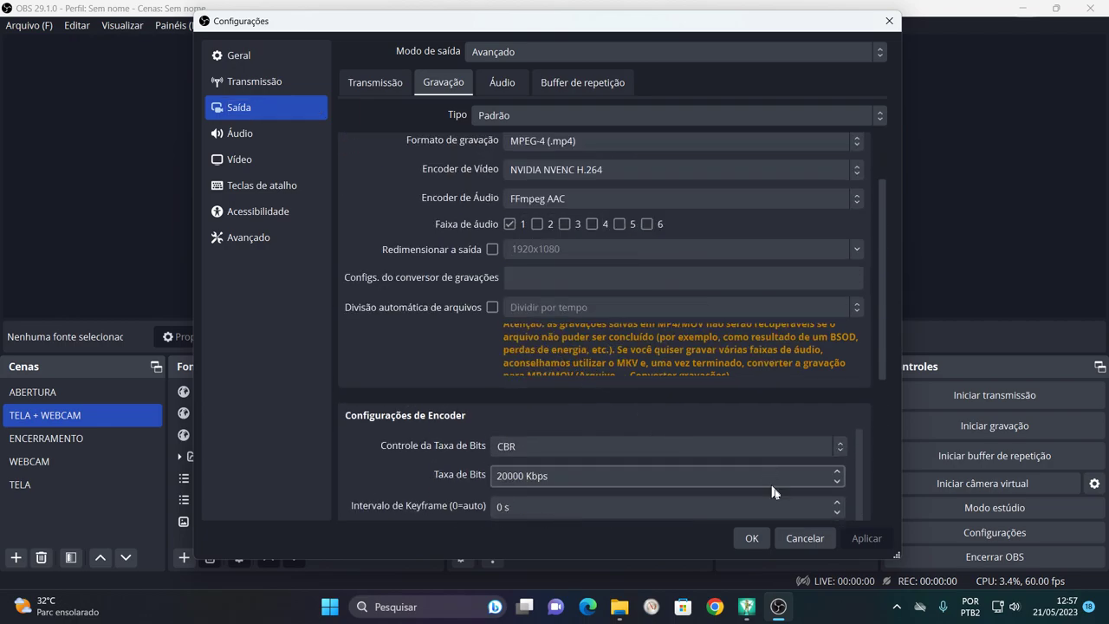
{"action": "left_click", "coordinate": [805, 538]}
{"action": "left_click", "coordinate": [619, 606]}
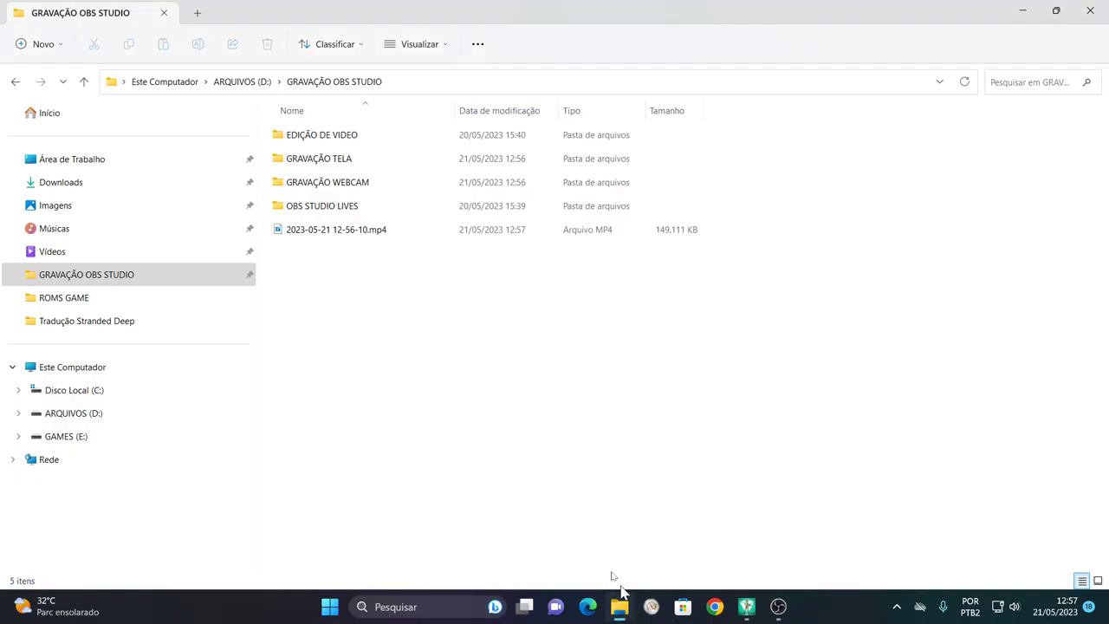
{"action": "left_click", "coordinate": [344, 234]}
{"action": "double_click", "coordinate": [344, 236]}
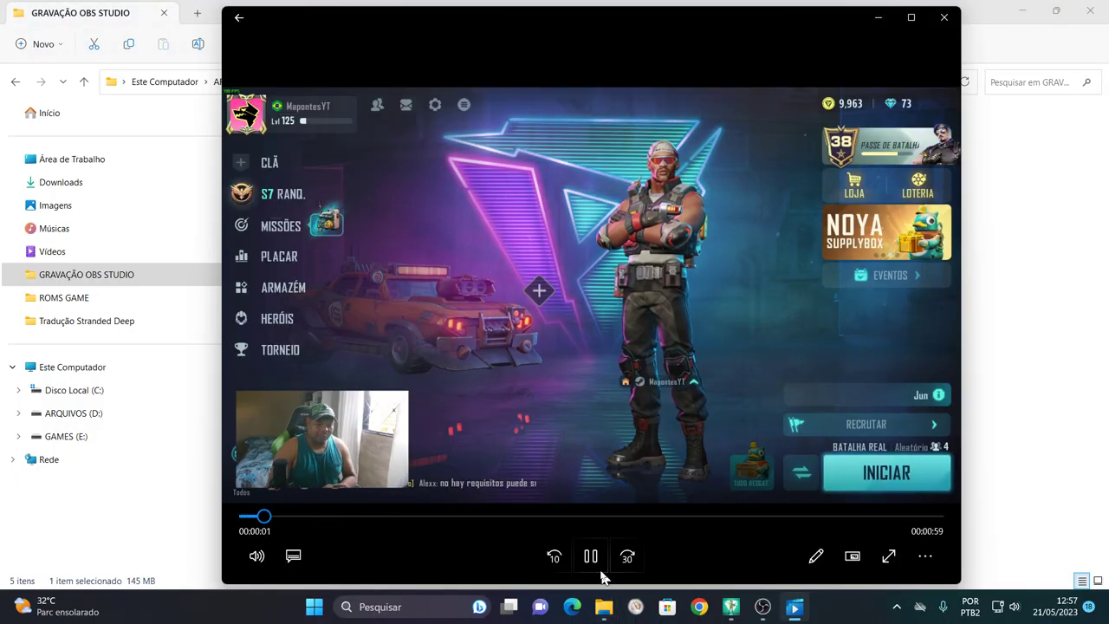
{"action": "left_click", "coordinate": [256, 557]}
{"action": "left_click", "coordinate": [249, 509]}
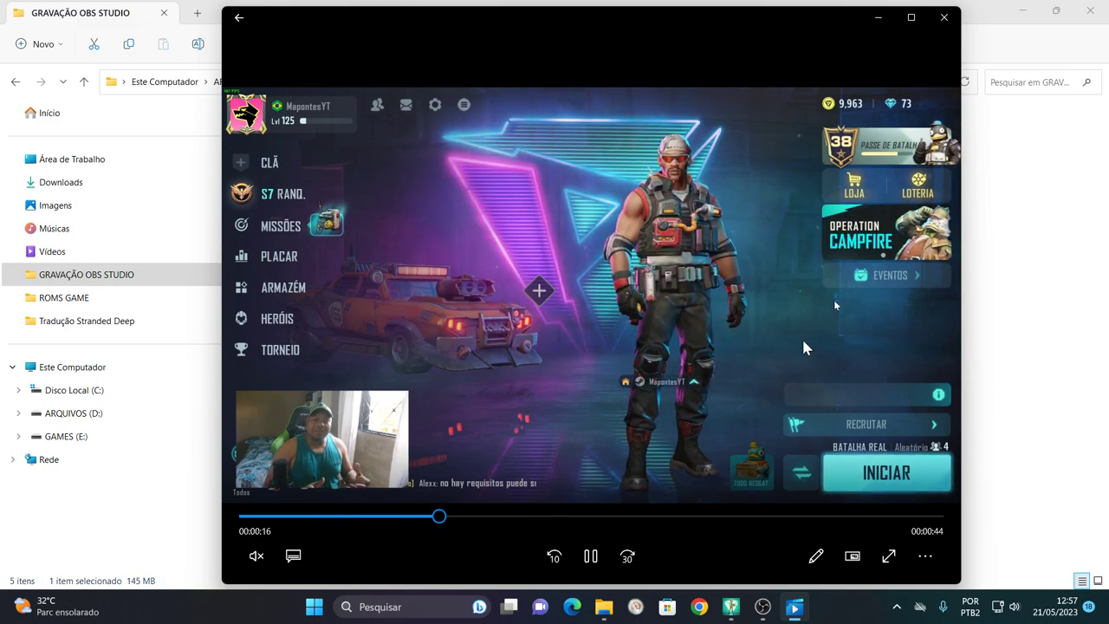
- Close the playing video, play the recording in the GRAVAÇÃO TELA folder, and return to GRAVAÇÃO OBS STUDIO
{"action": "left_click", "coordinate": [944, 17]}
{"action": "left_click", "coordinate": [523, 338]}
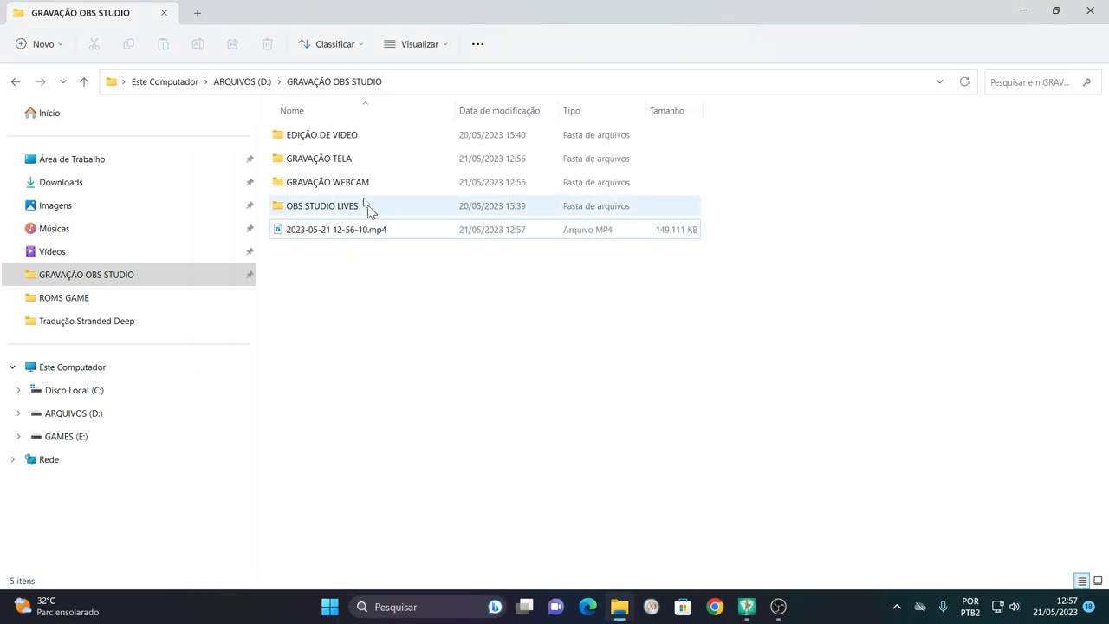
{"action": "double_click", "coordinate": [344, 158]}
{"action": "double_click", "coordinate": [310, 149]}
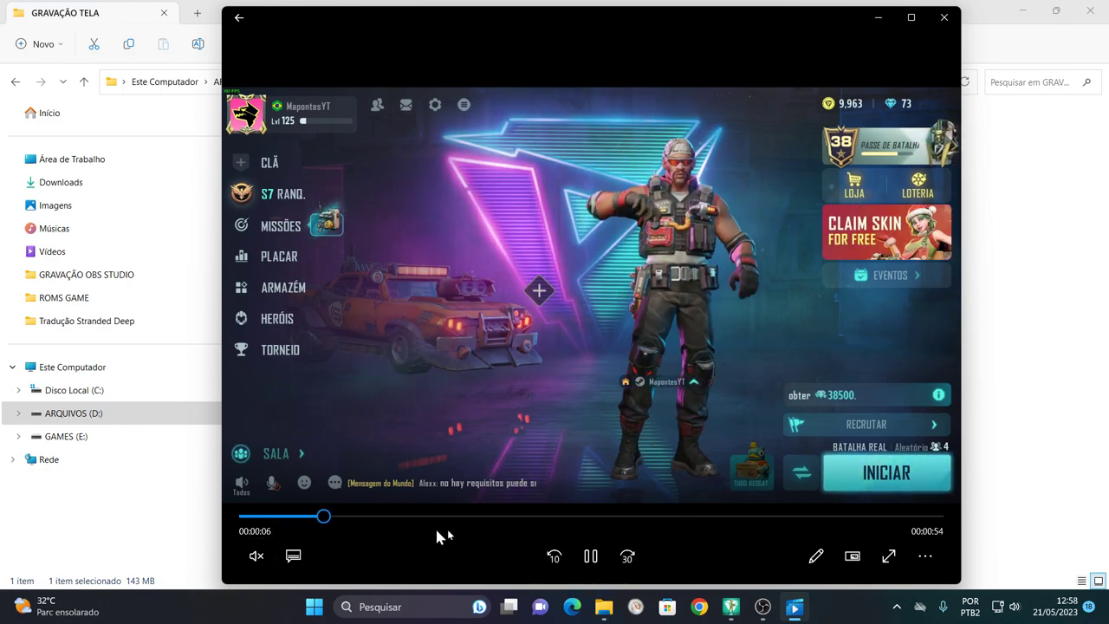
{"action": "left_click", "coordinate": [944, 17]}
{"action": "left_click", "coordinate": [334, 81]}
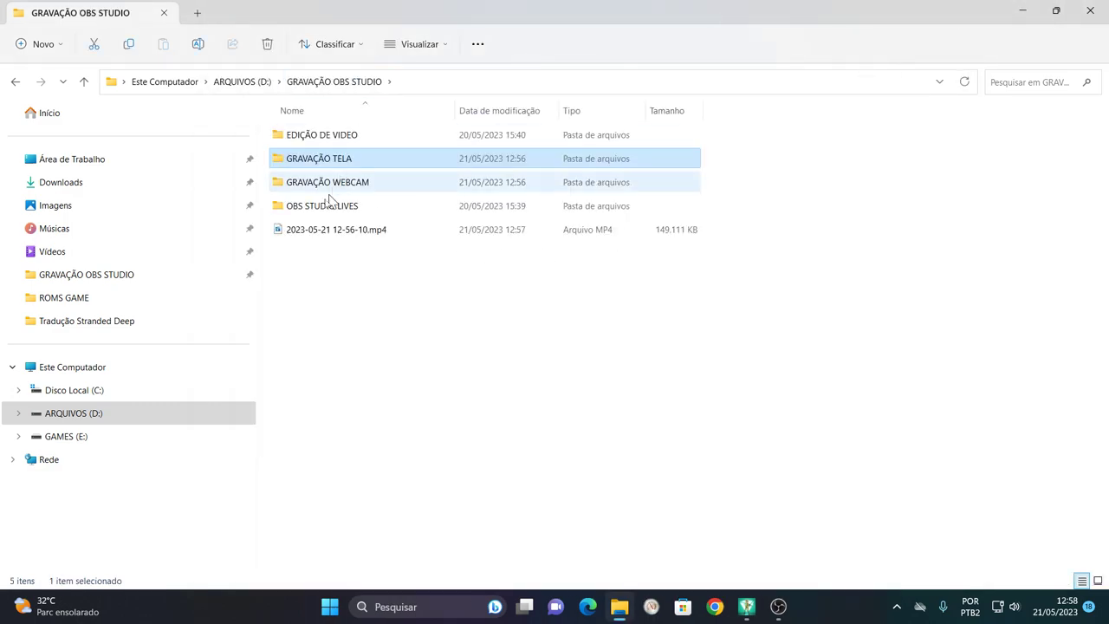
- Play the recording in the GRAVAÇÃO WEBCAM folder, close the player, and return to GRAVAÇÃO OBS STUDIO
{"action": "double_click", "coordinate": [328, 182]}
{"action": "double_click", "coordinate": [308, 158]}
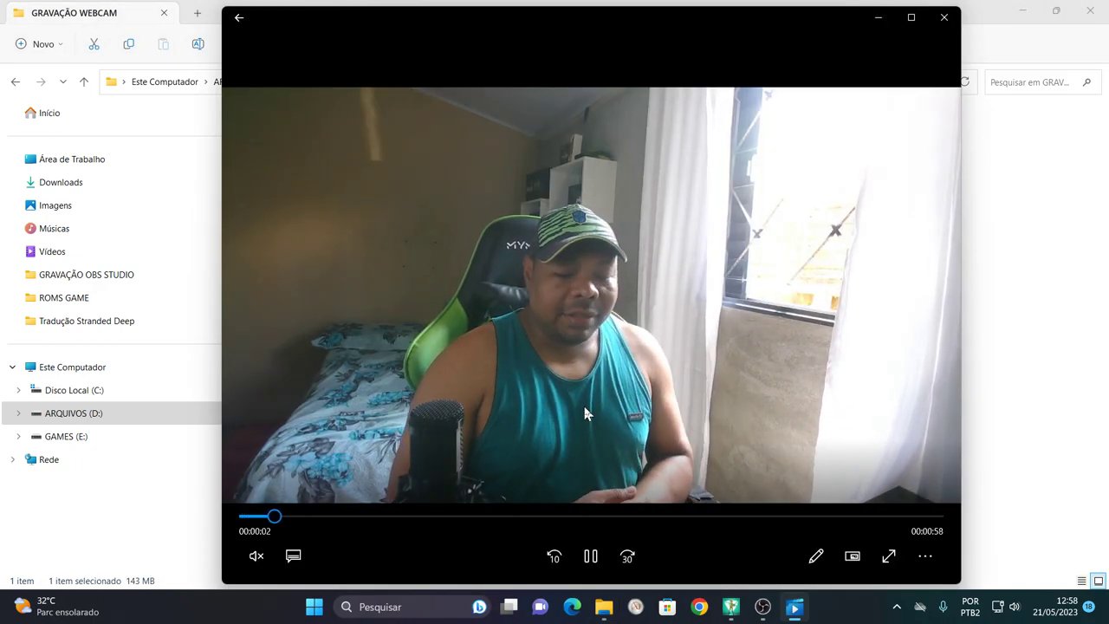
{"action": "left_click", "coordinate": [943, 18]}
{"action": "left_click", "coordinate": [681, 322]}
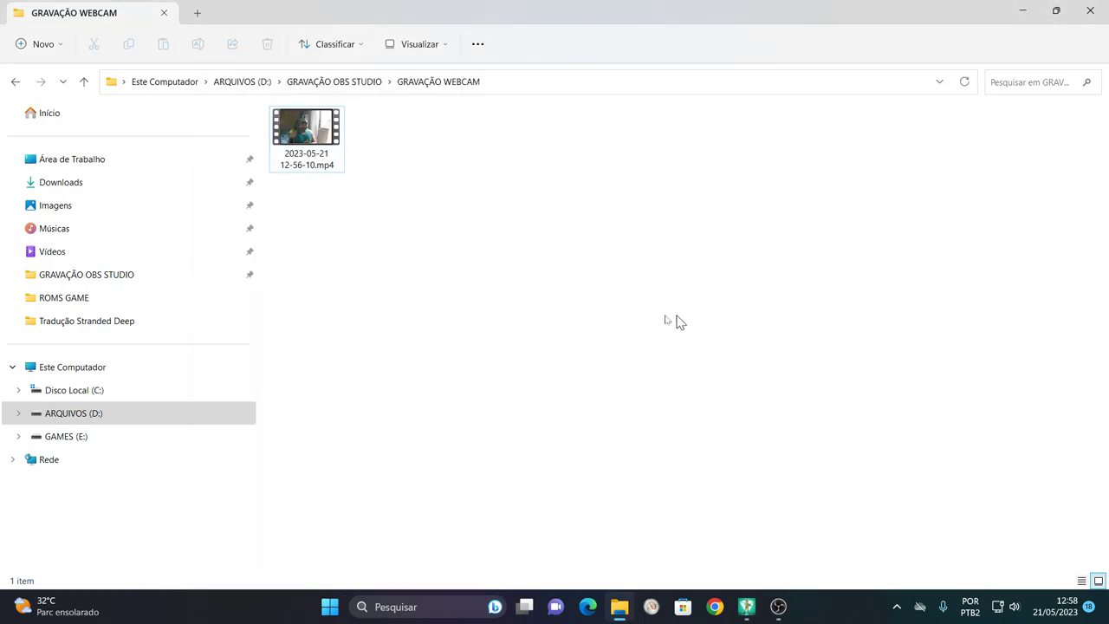
{"action": "left_click", "coordinate": [331, 87]}
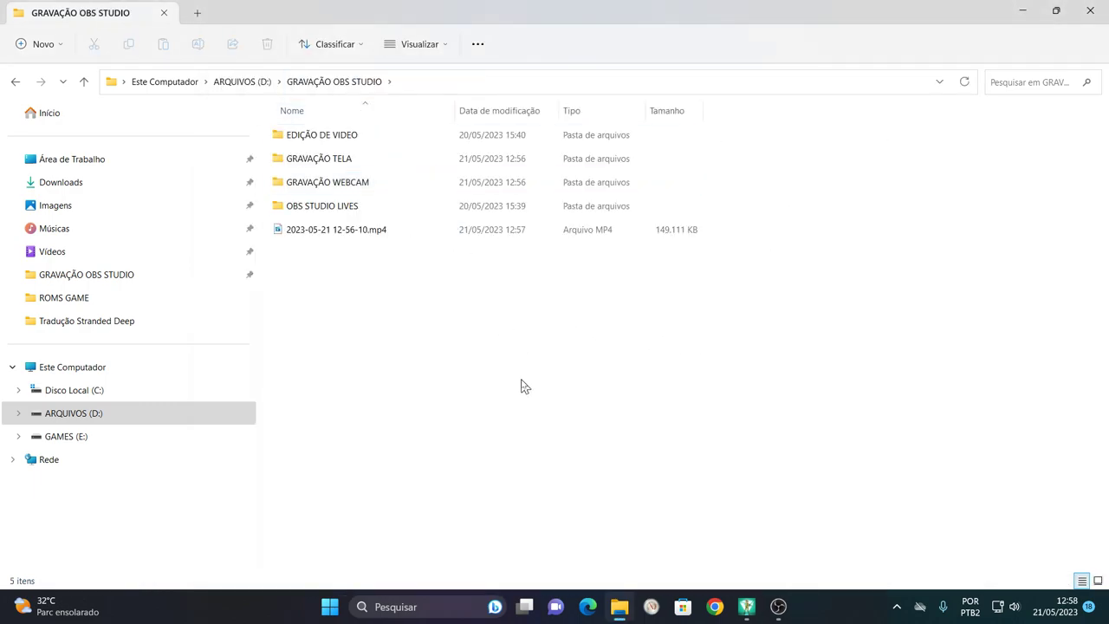
- Launch Adobe Premiere Pro 2022 and create a new project named Sem título with the default settings
{"action": "key", "text": "super"}
{"action": "type", "text": "ADOB"}
{"action": "key", "text": "Return"}
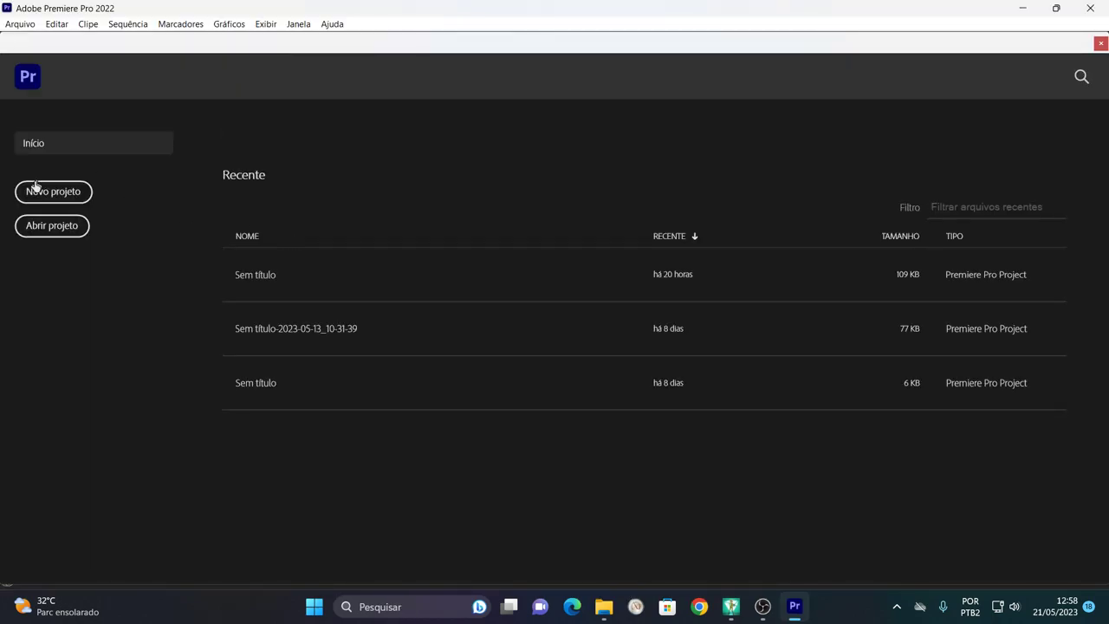
{"action": "left_click", "coordinate": [37, 188]}
{"action": "left_click", "coordinate": [712, 501]}
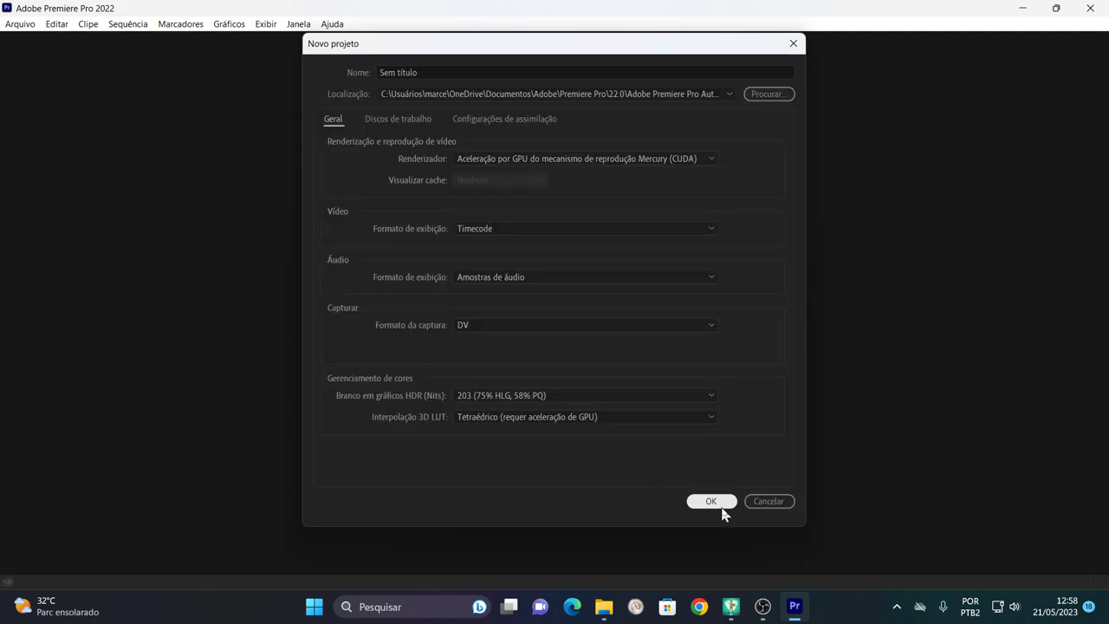
{"action": "left_click", "coordinate": [627, 321]}
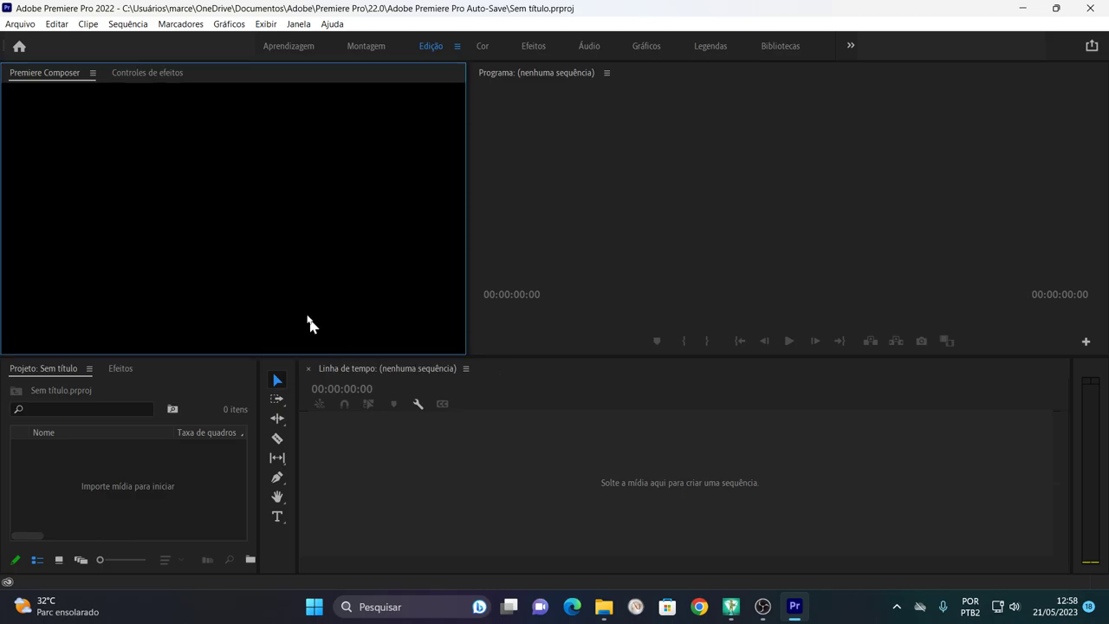
{"action": "left_click", "coordinate": [605, 609]}
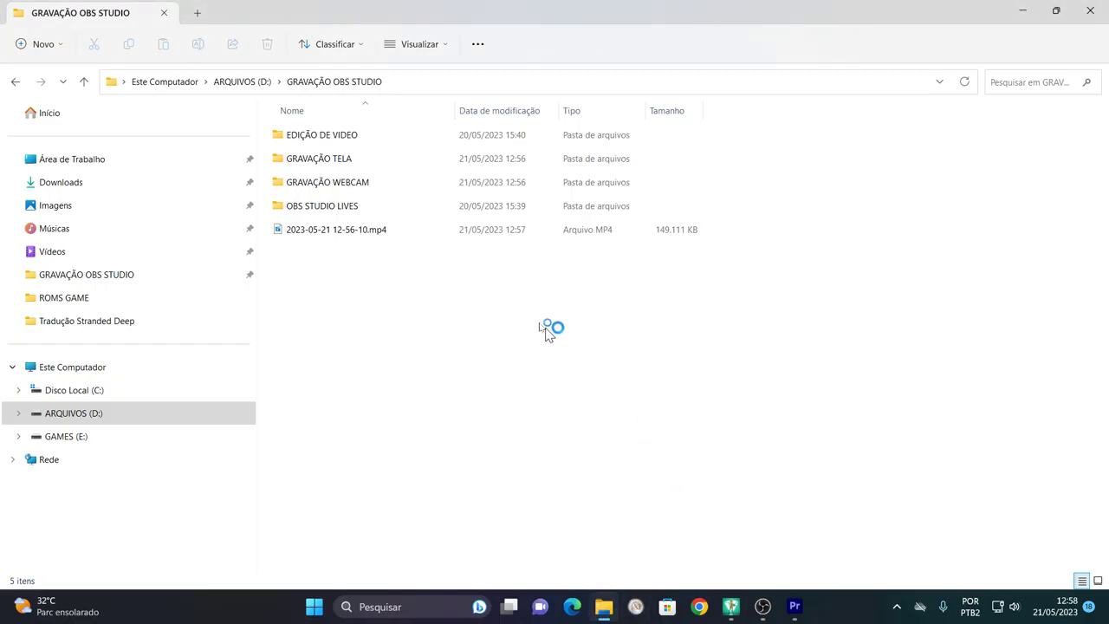
{"action": "double_click", "coordinate": [345, 163]}
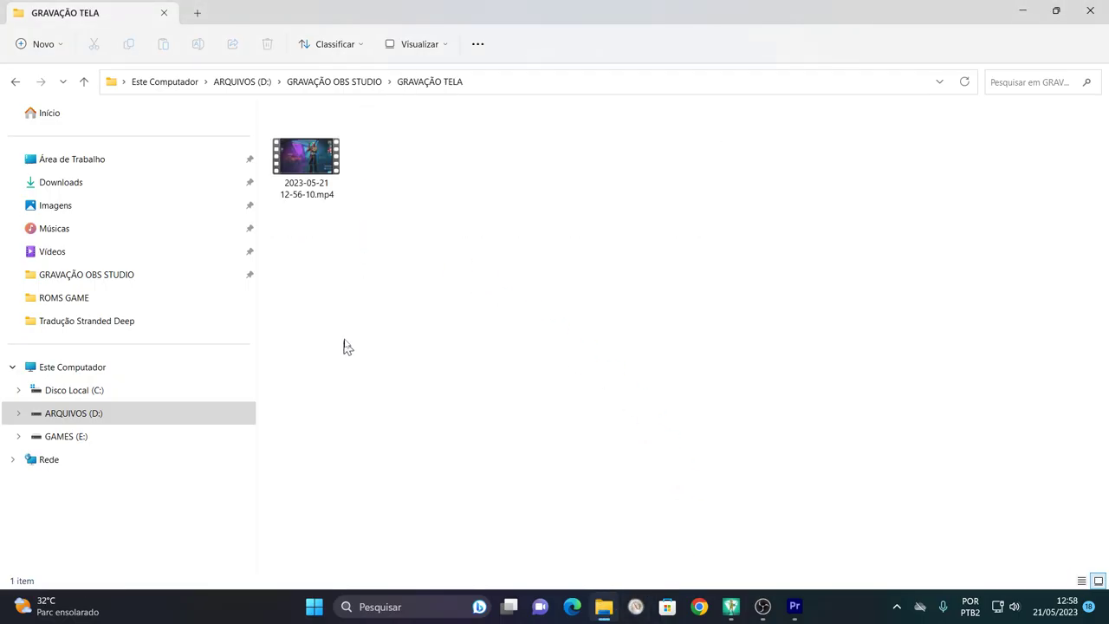
{"action": "left_click", "coordinate": [308, 178]}
{"action": "left_click_drag", "start_coordinate": [307, 178], "coordinate": [130, 490]}
{"action": "key", "text": "alt+Tab"}
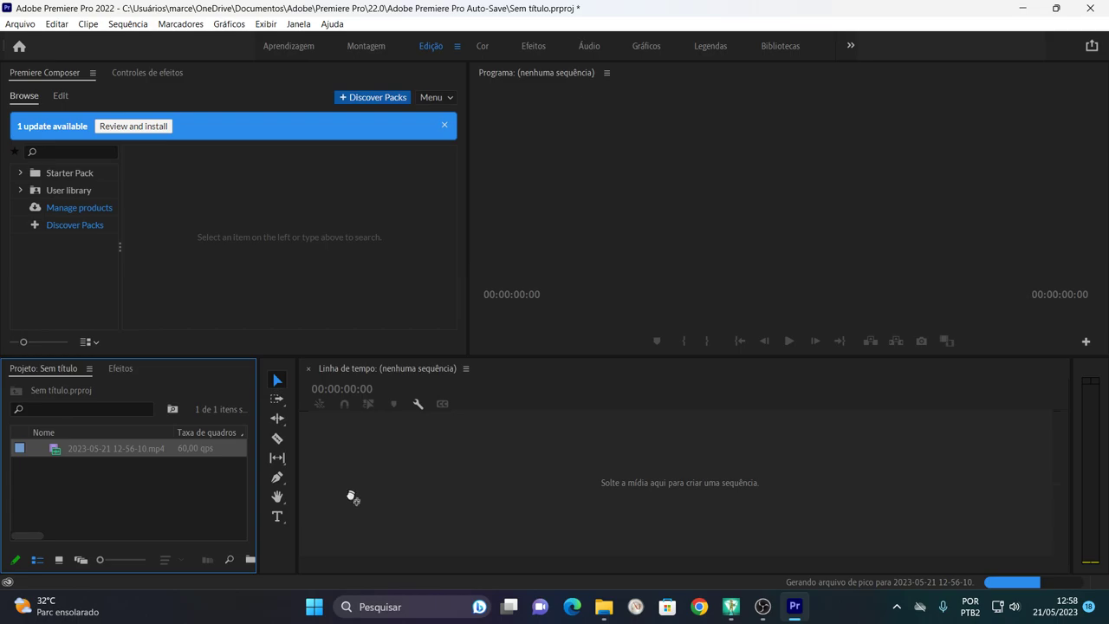
{"action": "left_click_drag", "start_coordinate": [347, 529], "coordinate": [351, 528]}
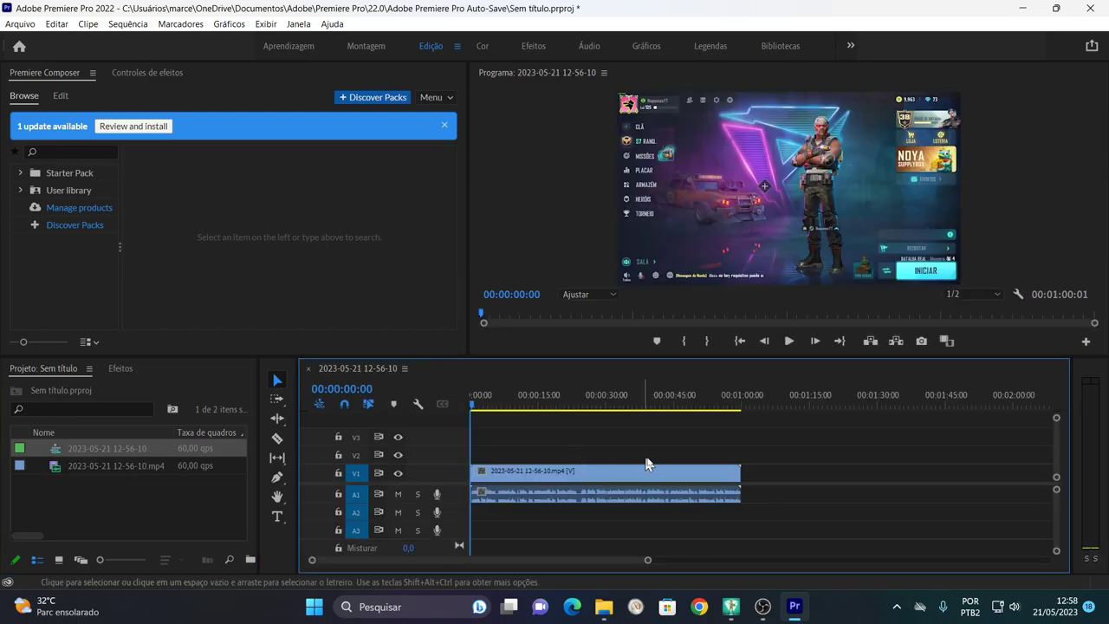
- Play a short part of the screen recording in the sequence, starting near the 15-second mark
{"action": "left_click", "coordinate": [537, 401]}
{"action": "key", "text": "space"}
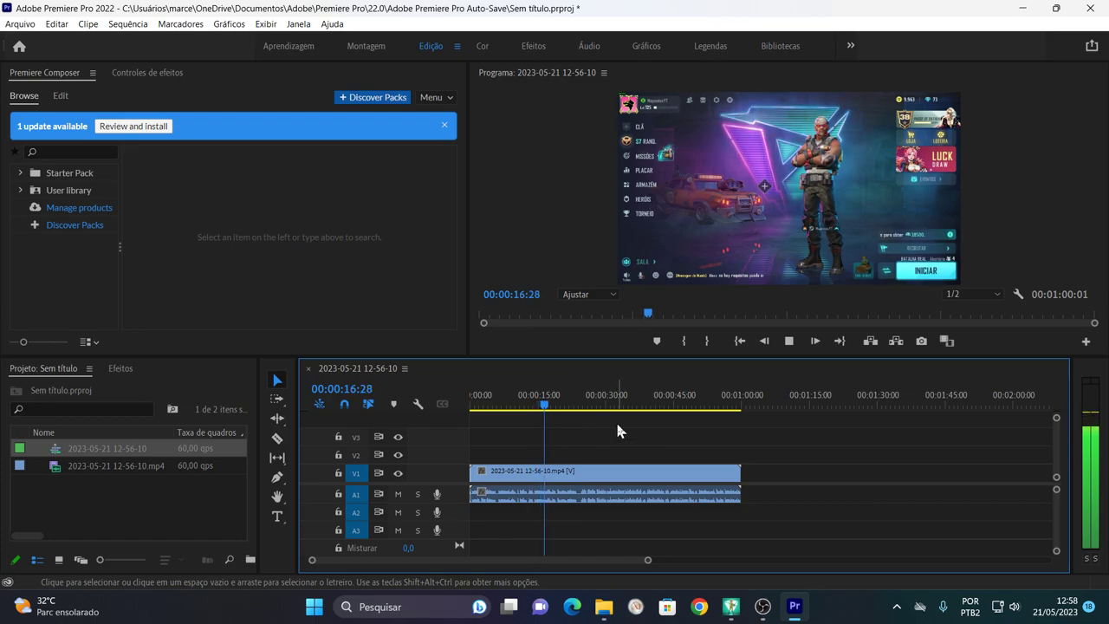
{"action": "key", "text": "space"}
{"action": "key", "text": "alt+Tab"}
{"action": "left_click", "coordinate": [431, 376]}
{"action": "key", "text": "alt+Up"}
{"action": "double_click", "coordinate": [345, 189]}
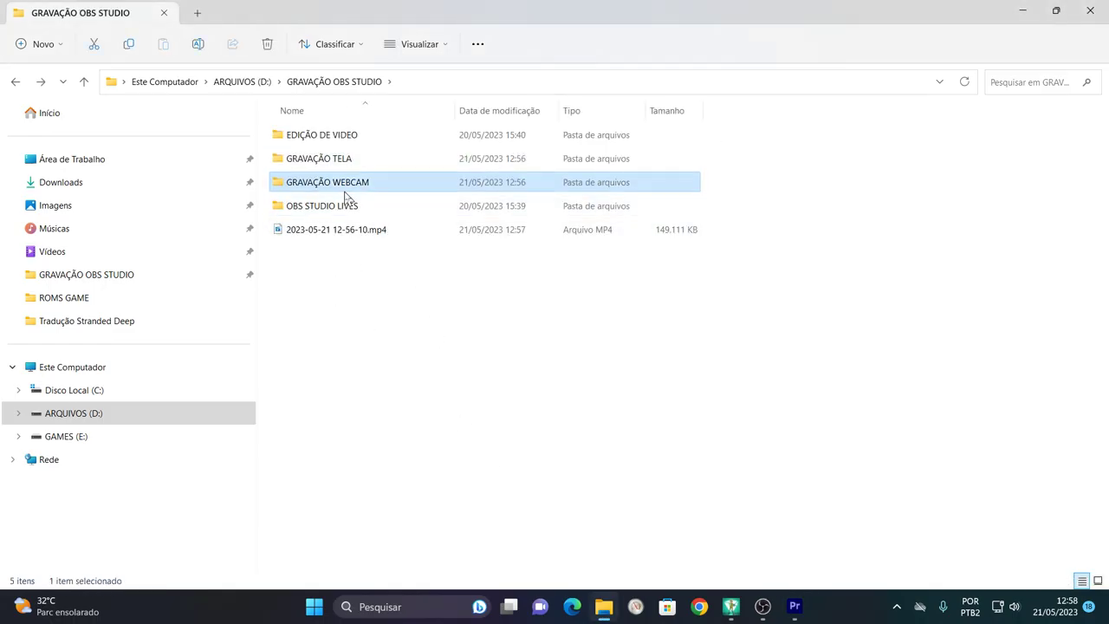
{"action": "left_click_drag", "start_coordinate": [340, 193], "coordinate": [473, 460]}
{"action": "key", "text": "alt+Tab"}
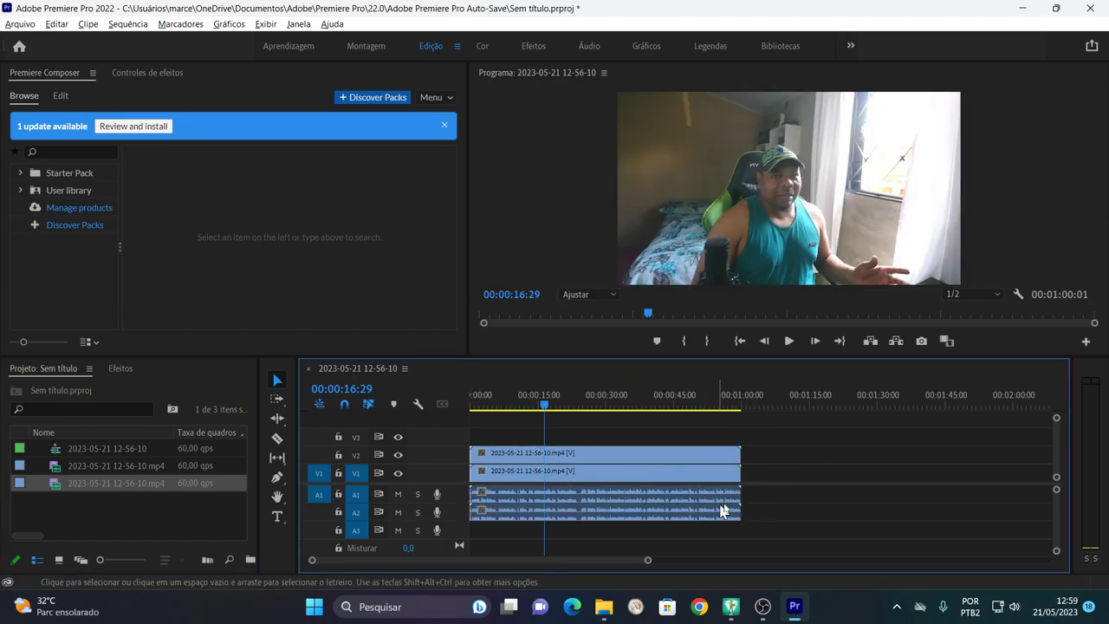
- Scale the webcam clip on V2 to 29,6 and position it at 323,4 by 299,3 over the screen recording
{"action": "scroll", "coordinate": [611, 500], "scroll_direction": "up", "scroll_amount": 3}
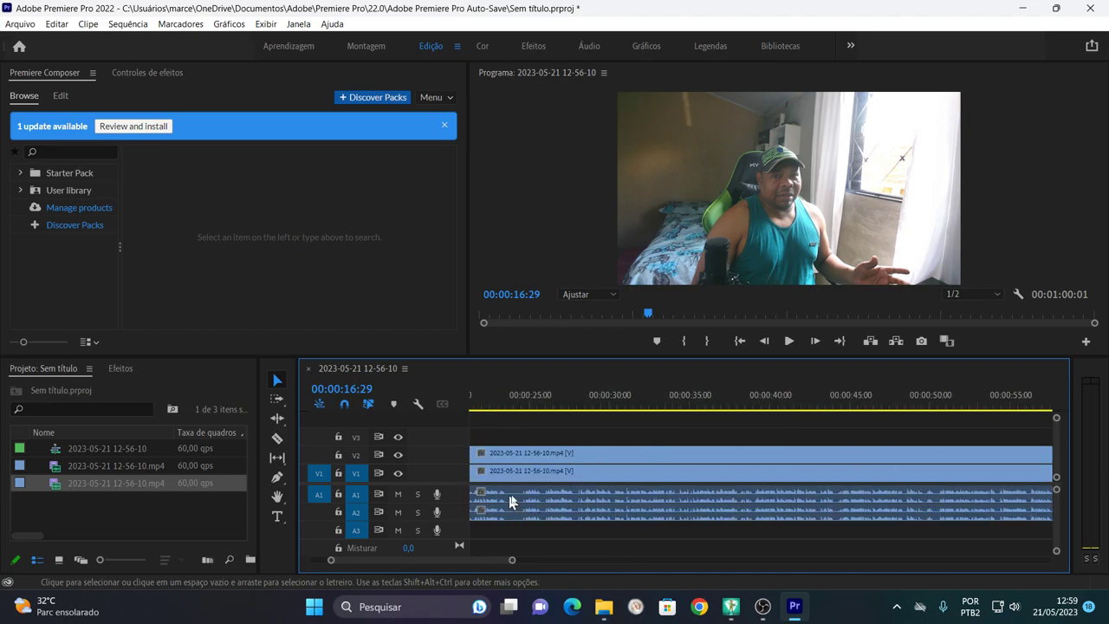
{"action": "scroll", "coordinate": [634, 514], "scroll_direction": "down", "scroll_amount": 4}
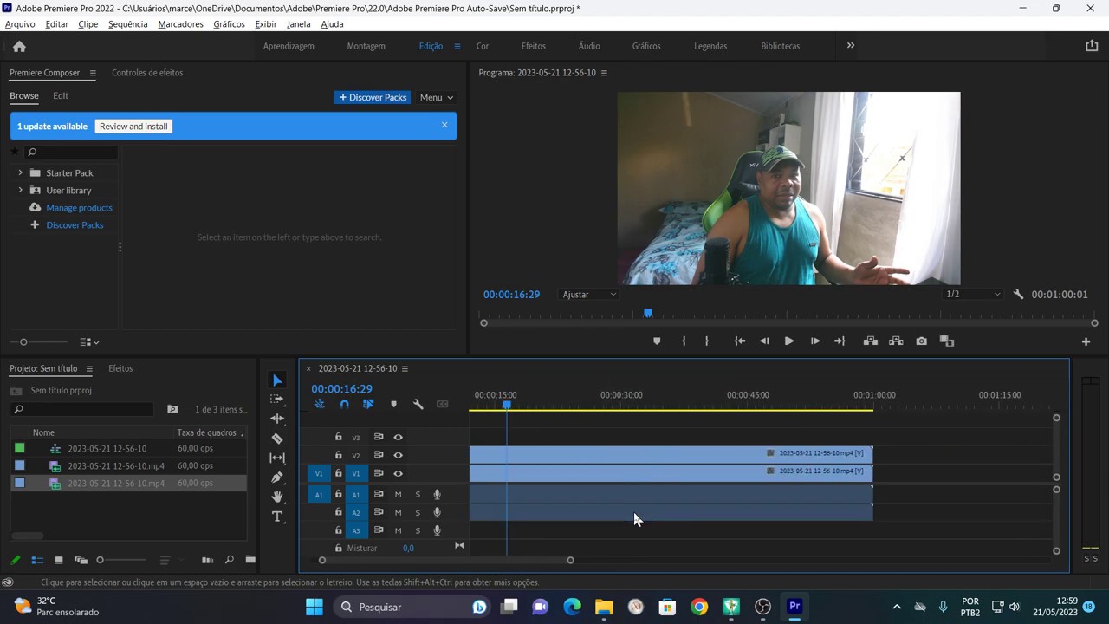
{"action": "left_click", "coordinate": [641, 454]}
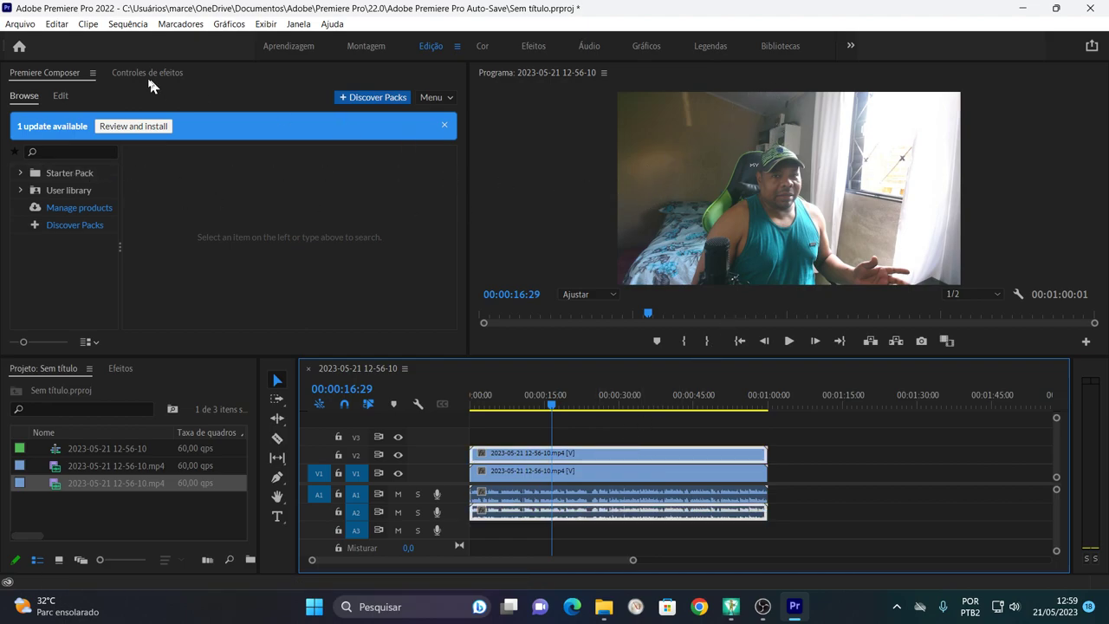
{"action": "left_click", "coordinate": [149, 74]}
{"action": "left_click", "coordinate": [598, 478]}
{"action": "left_click", "coordinate": [596, 457]}
{"action": "left_click", "coordinate": [49, 130]}
{"action": "left_click_drag", "start_coordinate": [618, 94], "coordinate": [721, 148]}
{"action": "left_click_drag", "start_coordinate": [839, 165], "coordinate": [710, 136]}
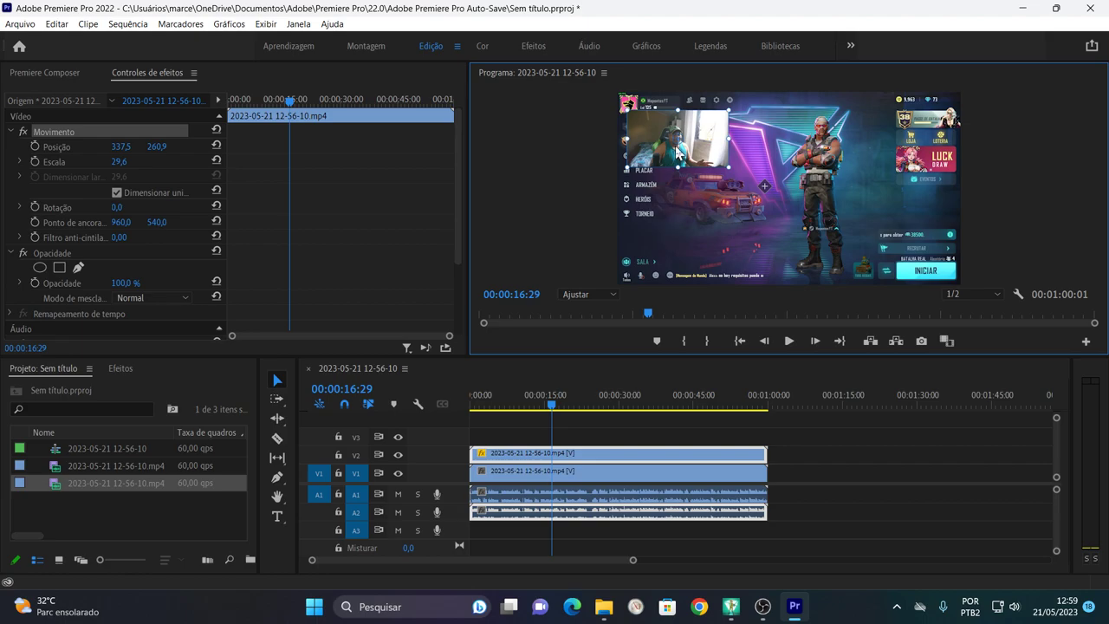
{"action": "left_click_drag", "start_coordinate": [677, 153], "coordinate": [674, 160]}
- Split the webcam clip at 00:00:15:09 and at about 23 seconds, and delete the section between the cuts
{"action": "left_click", "coordinate": [539, 396]}
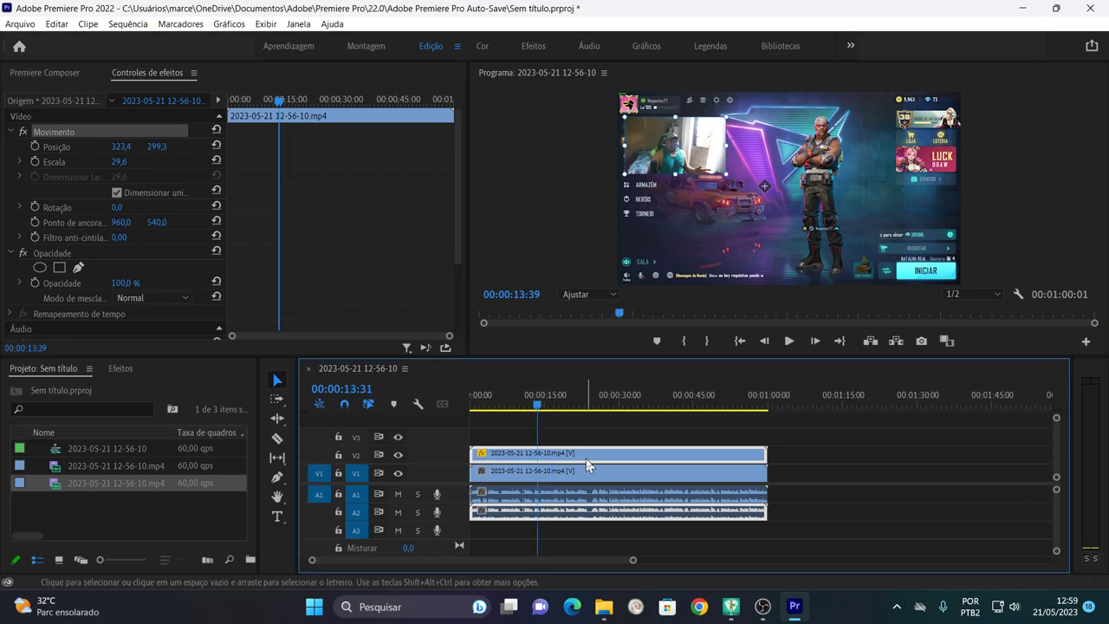
{"action": "key", "text": "space"}
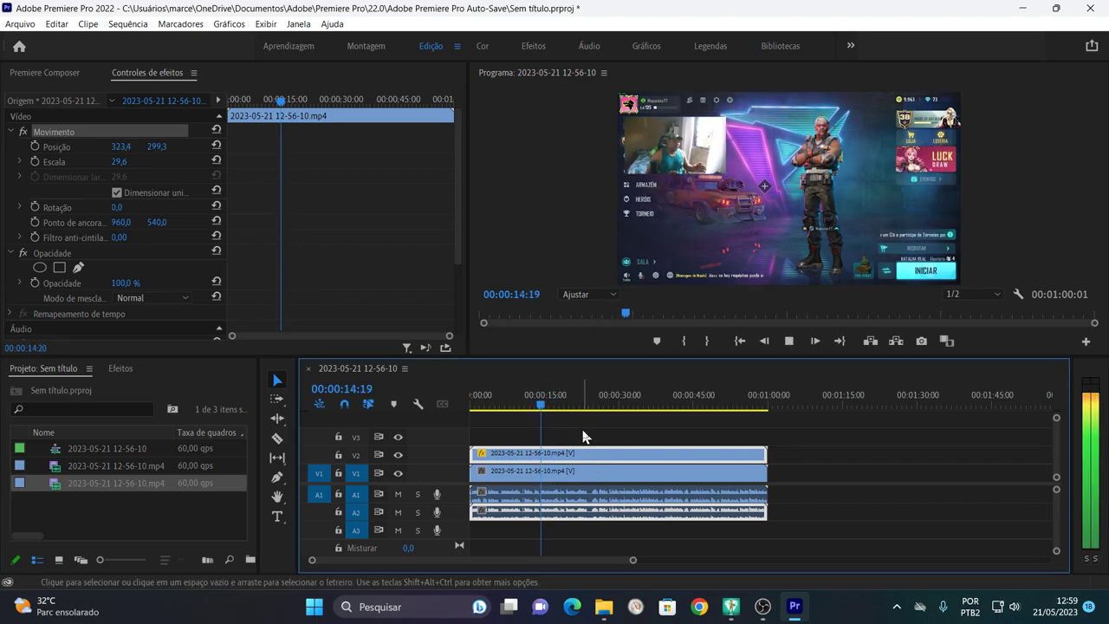
{"action": "key", "text": "space"}
{"action": "key", "text": "c"}
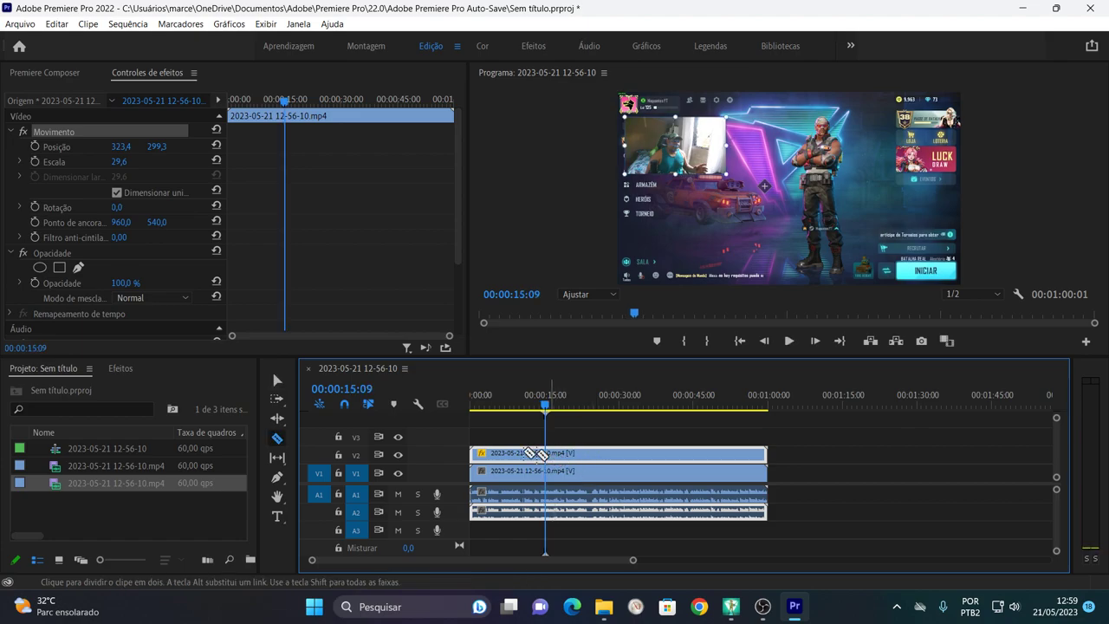
{"action": "left_click", "coordinate": [555, 455]}
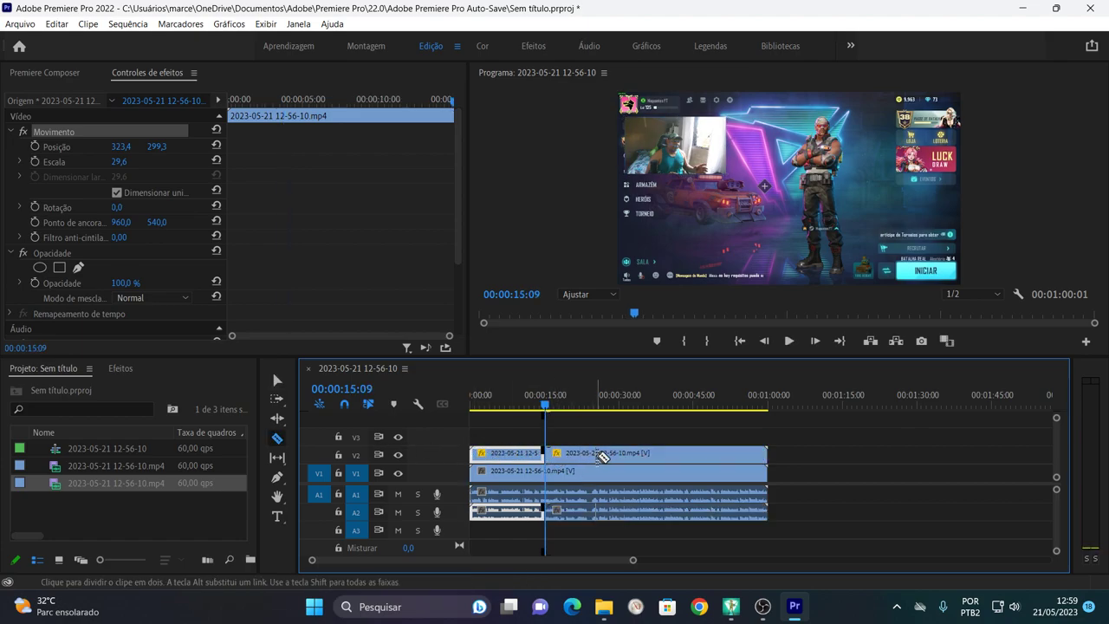
{"action": "left_click", "coordinate": [585, 454]}
{"action": "key", "text": "v"}
{"action": "left_click", "coordinate": [569, 459]}
{"action": "key", "text": "Delete"}
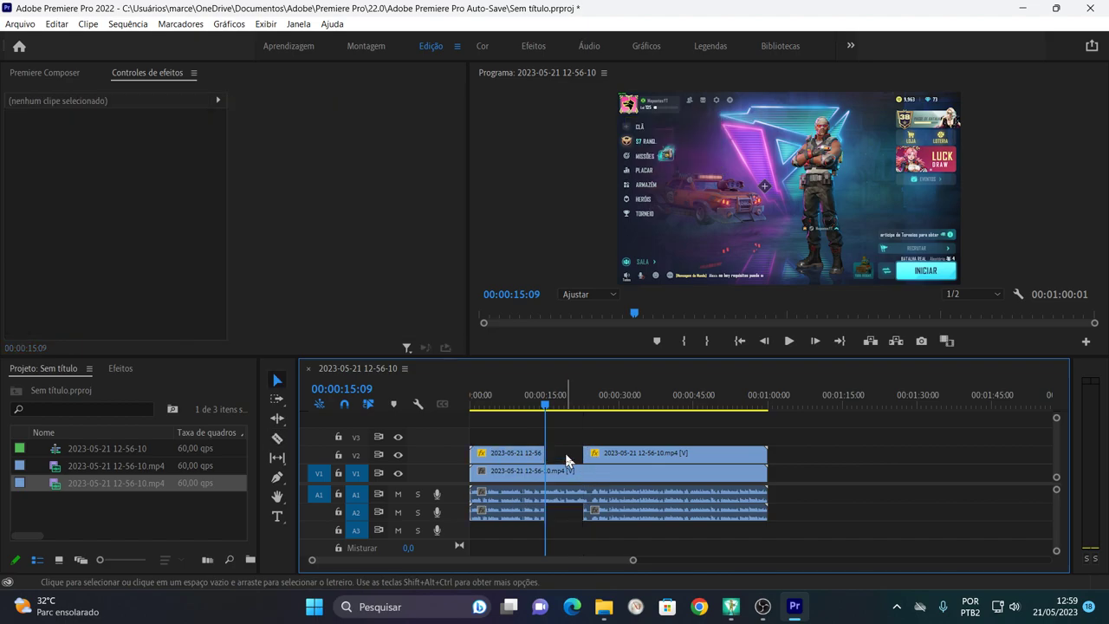
- Play the sequence across the gap in the webcam clip and mute audio tracks A1 and A2
{"action": "left_click", "coordinate": [537, 405]}
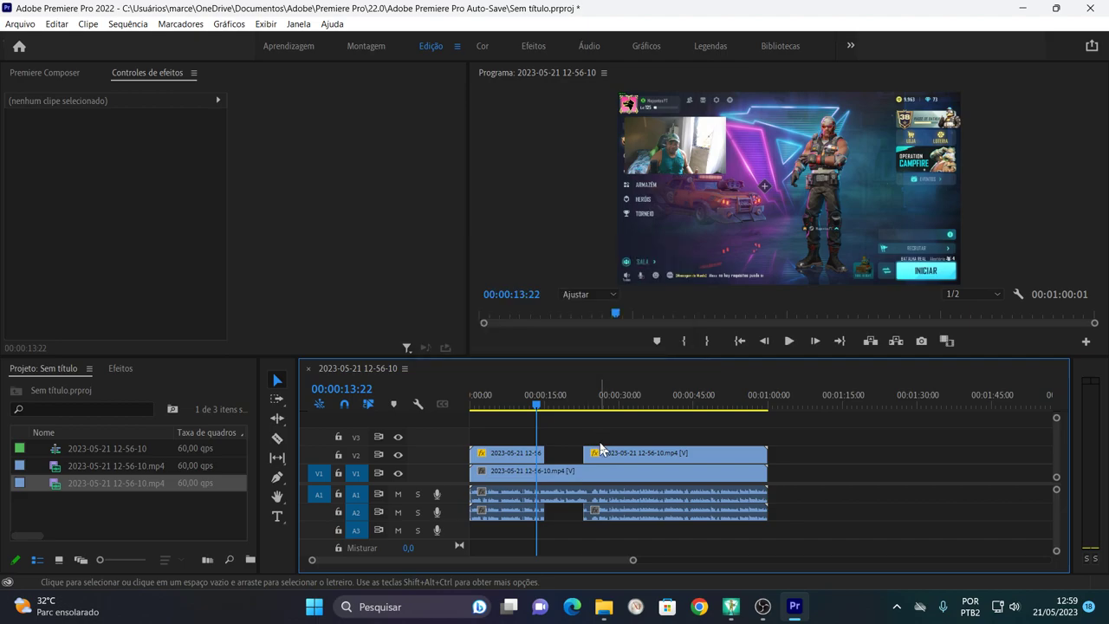
{"action": "key", "text": "space"}
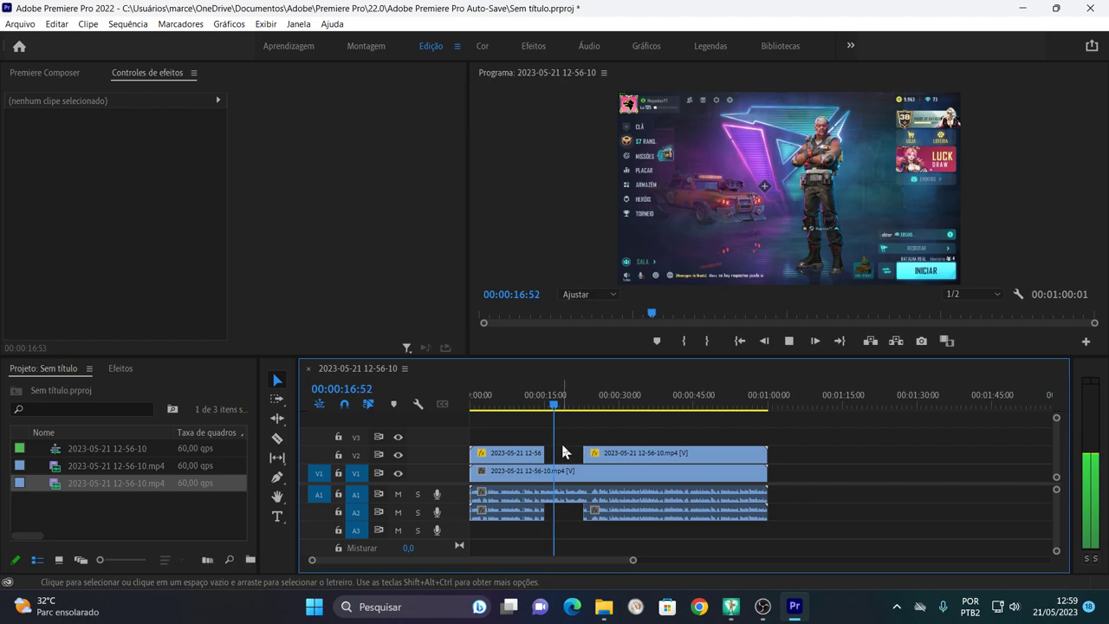
{"action": "left_click", "coordinate": [573, 403]}
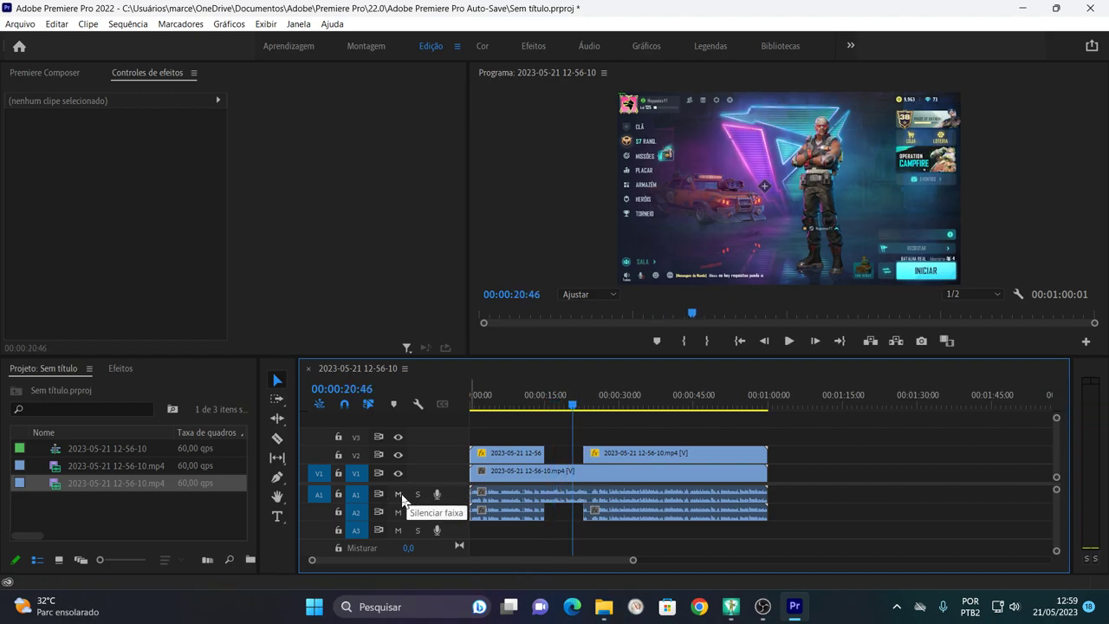
{"action": "key", "text": "space"}
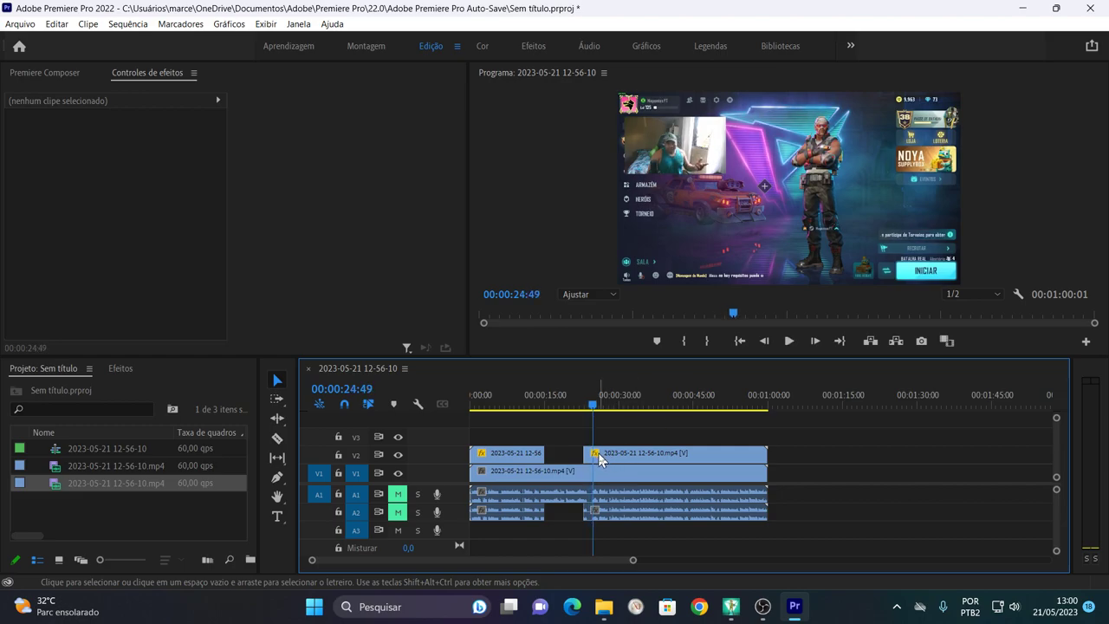
- Cut out a short webcam section around 00:00:25:31, scale it to 81,3, and position it at 933,7 by 497,5
{"action": "key", "text": "c"}
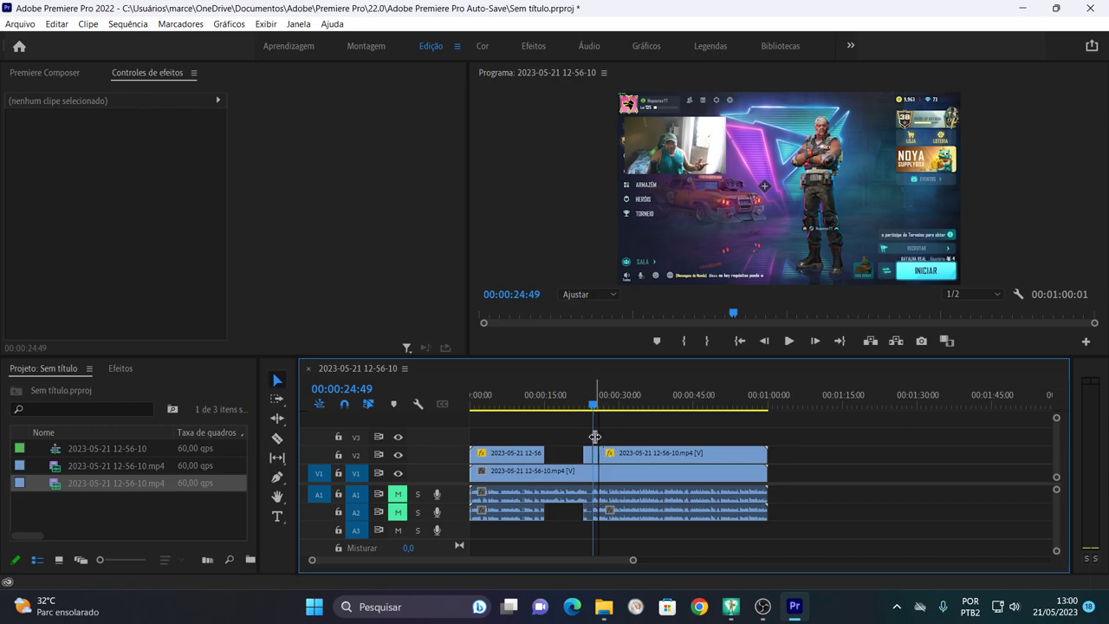
{"action": "key", "text": "equal"}
{"action": "left_click", "coordinate": [602, 460]}
{"action": "left_click", "coordinate": [604, 407]}
{"action": "left_click", "coordinate": [59, 141]}
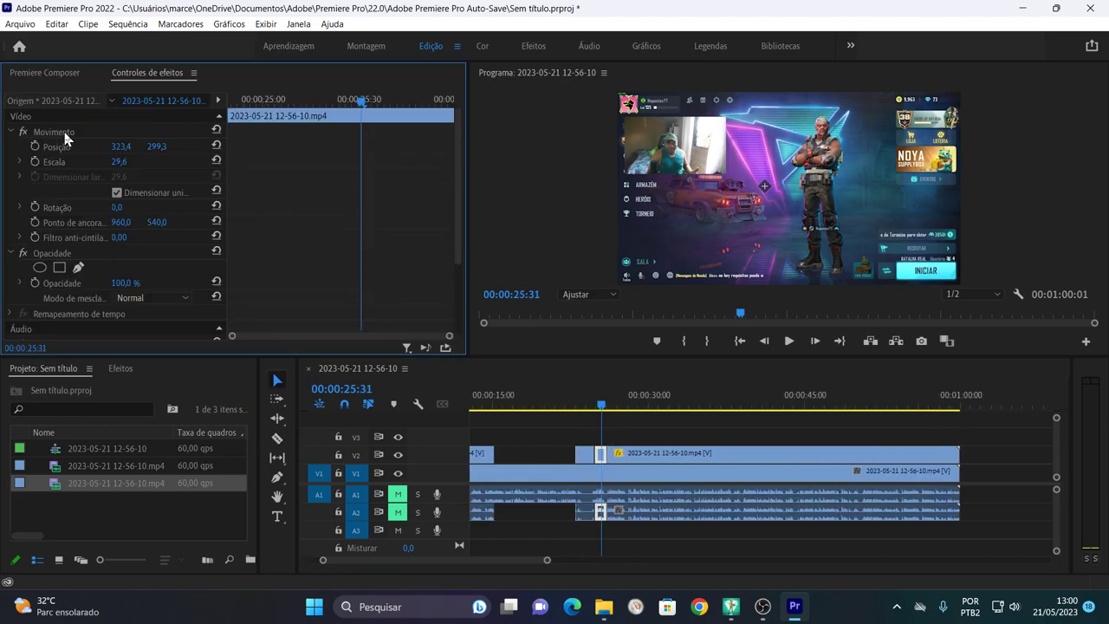
{"action": "left_click_drag", "start_coordinate": [726, 175], "coordinate": [836, 229]}
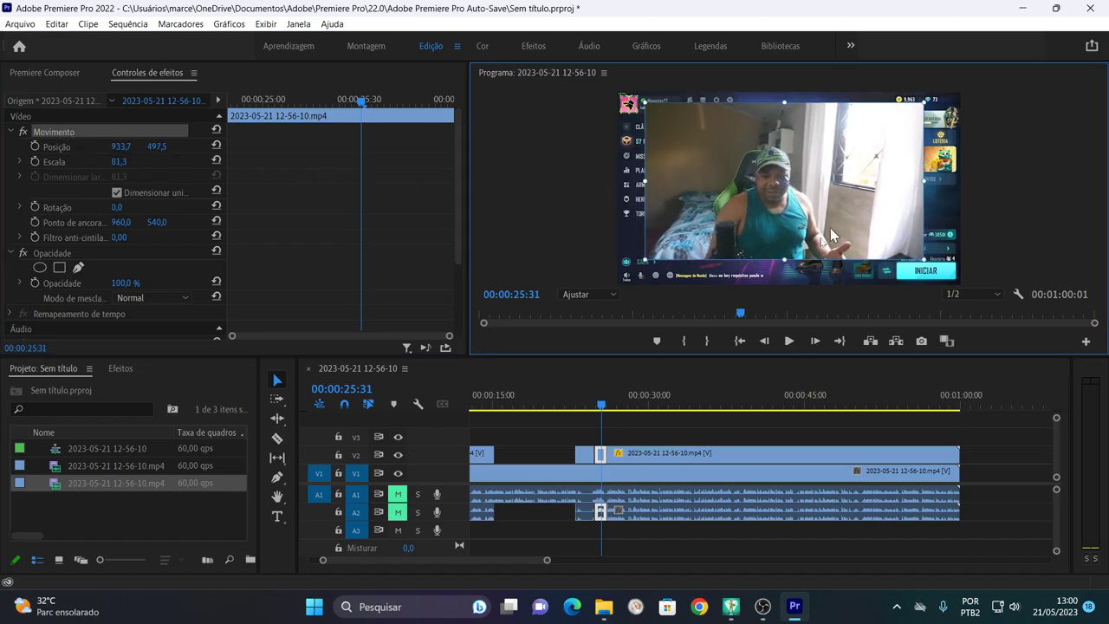
- Play the sequence across the enlarged webcam section and stop at 00:00:28:07
{"action": "left_click", "coordinate": [589, 406]}
{"action": "key", "text": "space"}
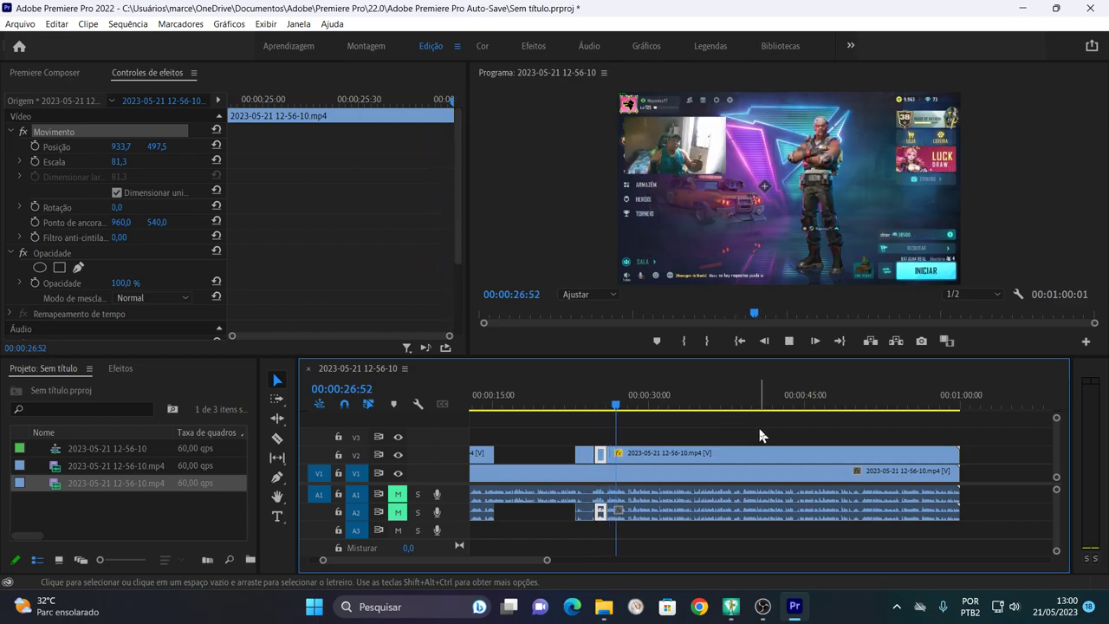
{"action": "key", "text": "space"}
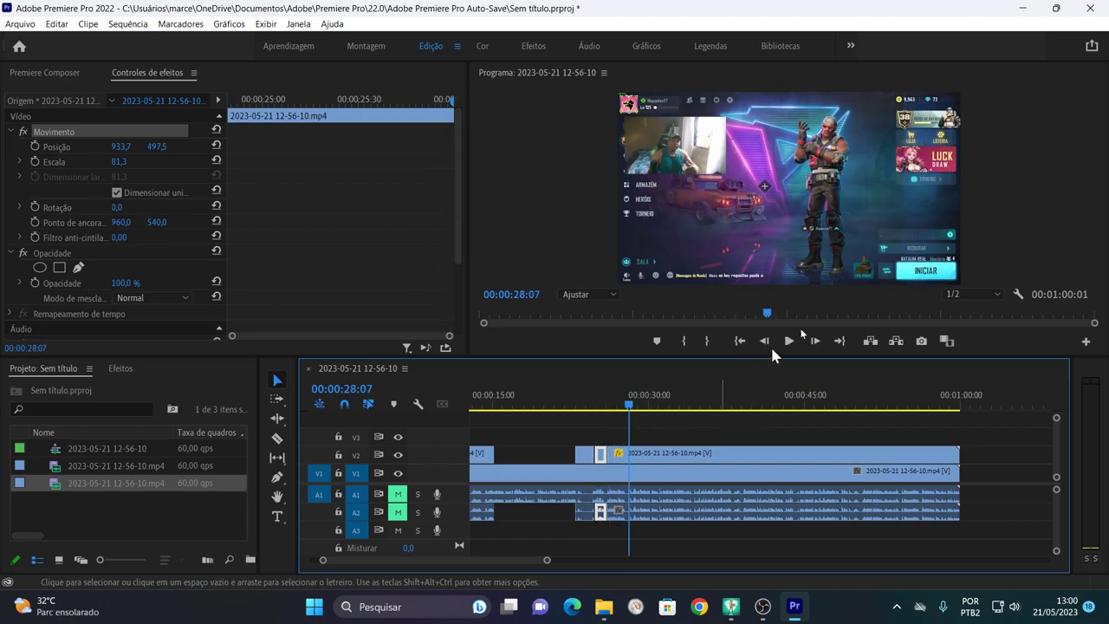
- Close Premiere Pro and File Explorer to return to OBS Studio
{"action": "left_click", "coordinate": [1079, 9]}
{"action": "left_click", "coordinate": [562, 316]}
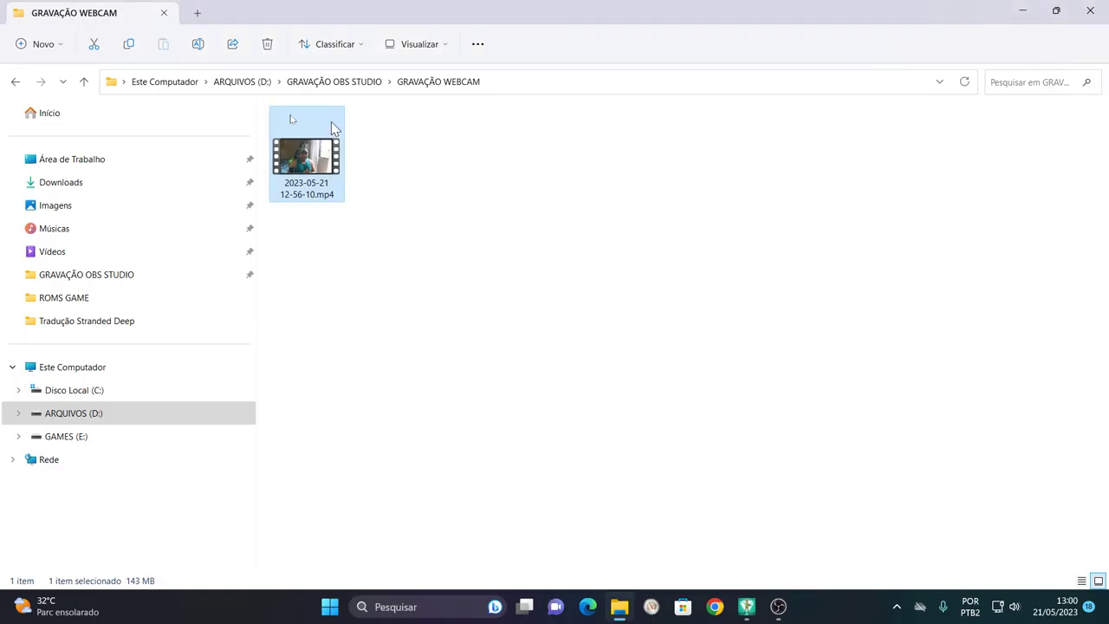
{"action": "left_click", "coordinate": [243, 82]}
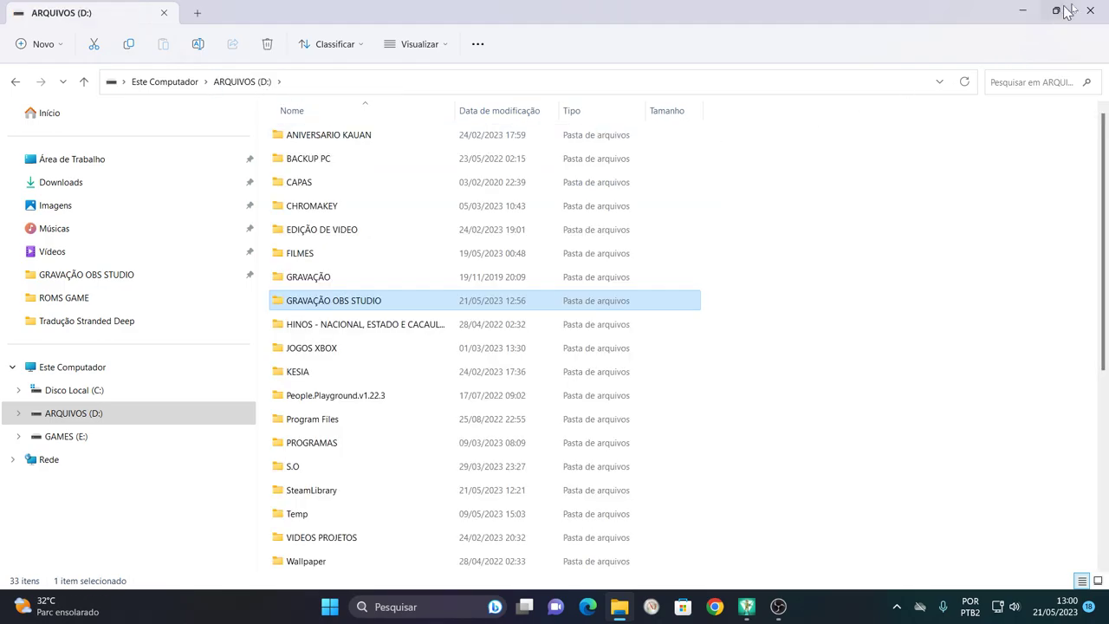
{"action": "left_click", "coordinate": [1090, 11]}
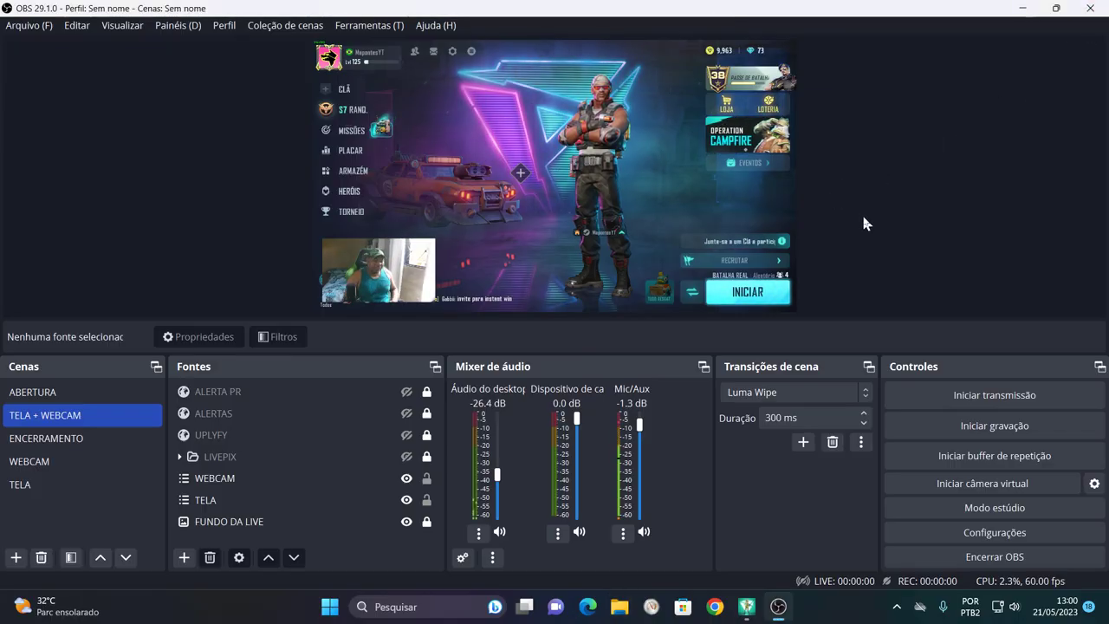
- Switch to the WEBCAM scene and show its preview in a full-screen projector
{"action": "left_click", "coordinate": [52, 461]}
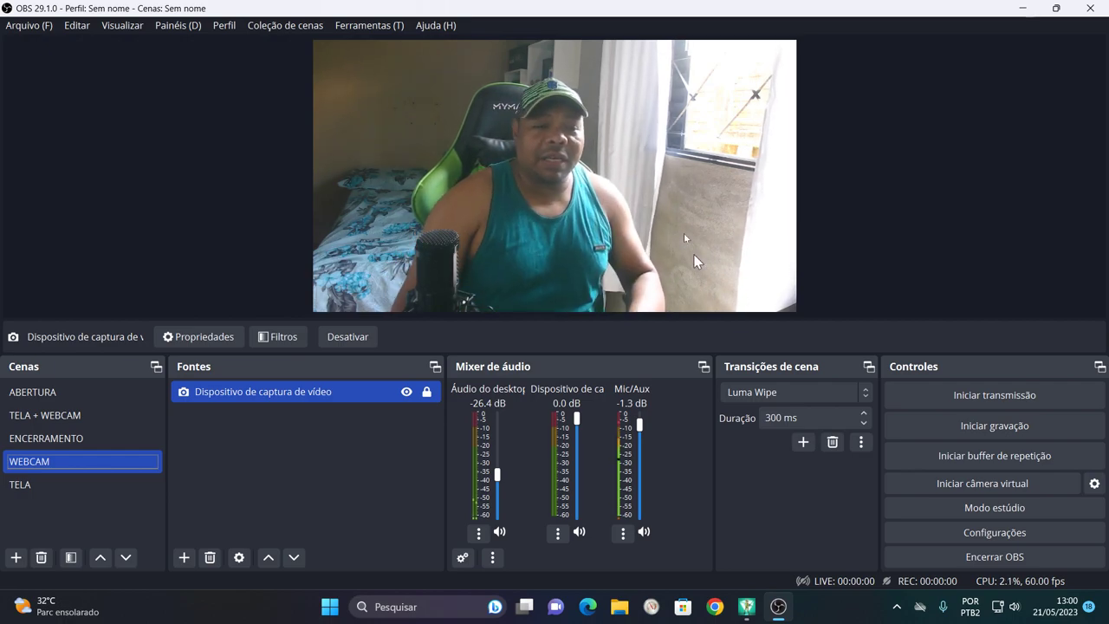
{"action": "right_click", "coordinate": [535, 119]}
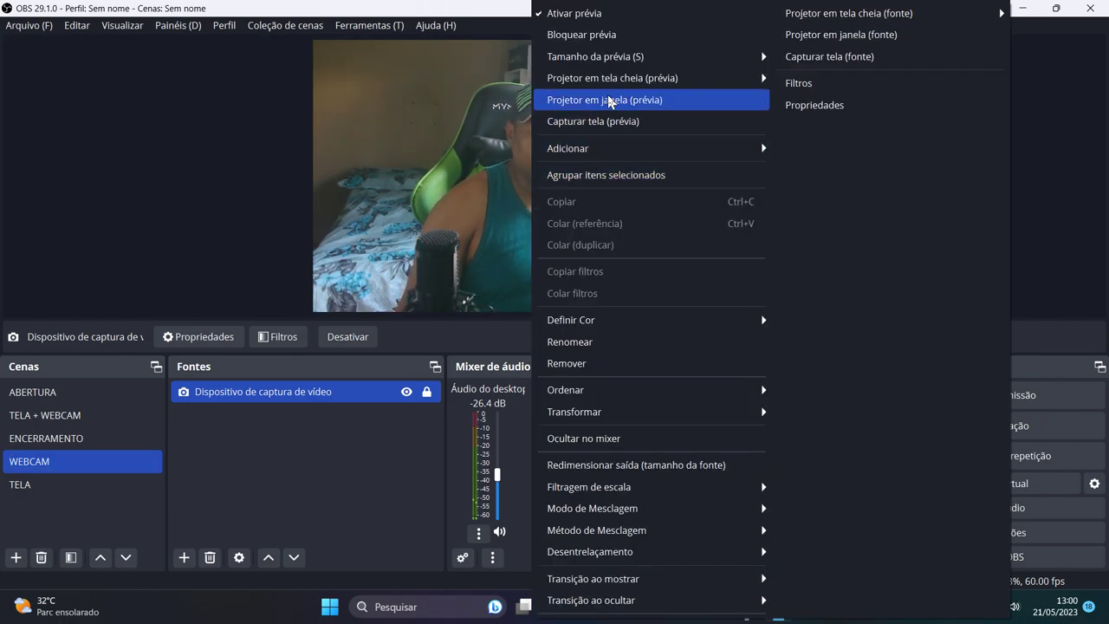
{"action": "left_click", "coordinate": [777, 83]}
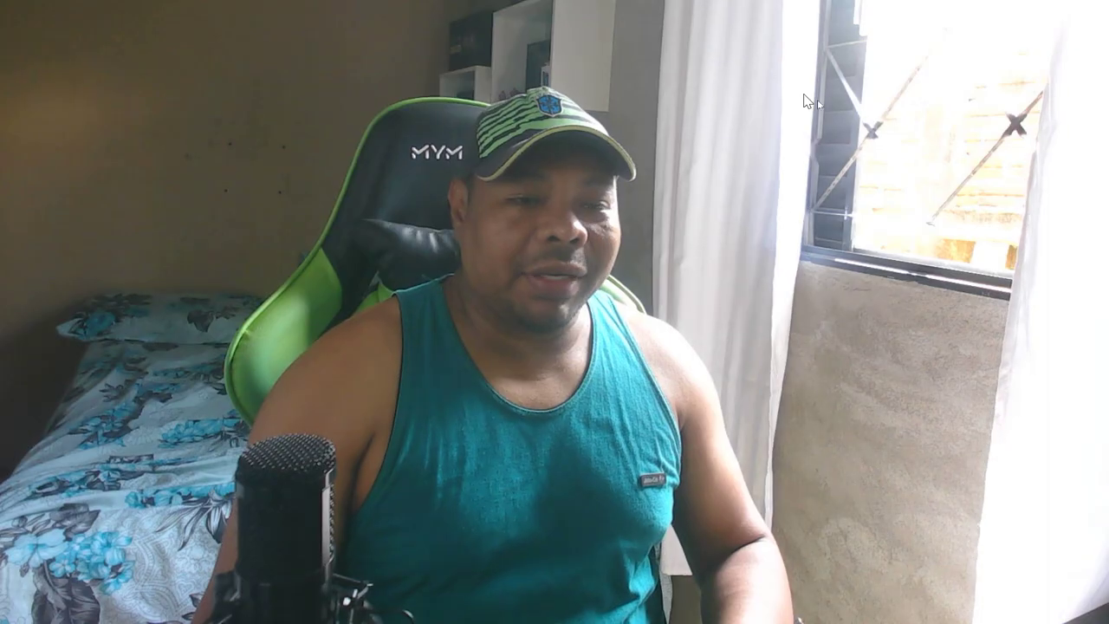